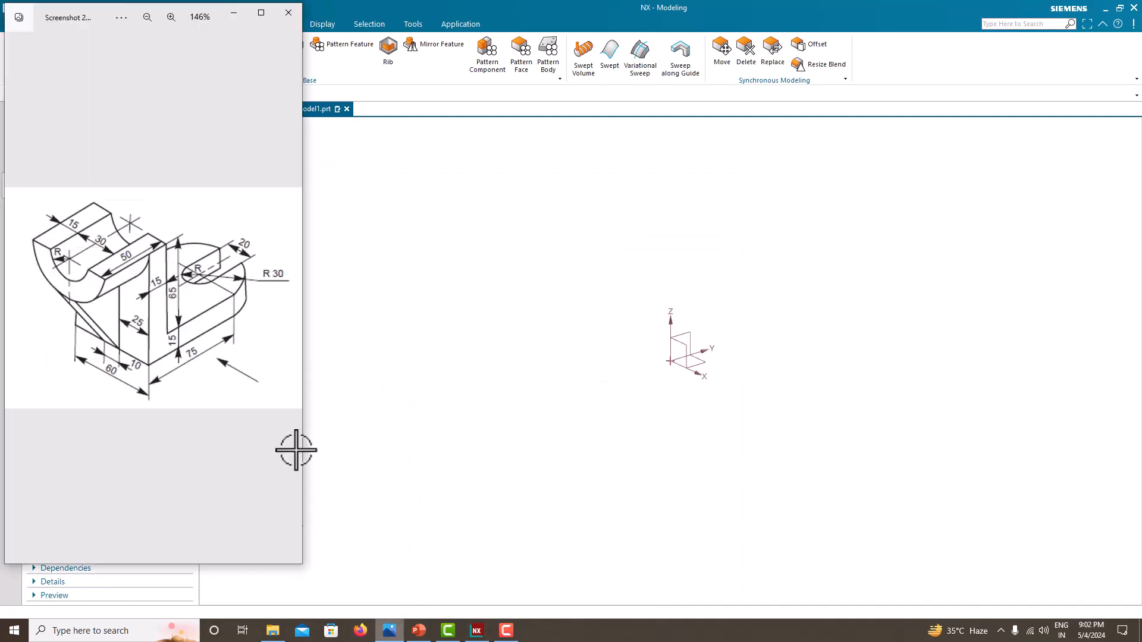
- Arrange the reference drawing image beside the NX modeling window in a split-screen layout
left_click(442, 336)
key("super+Right")
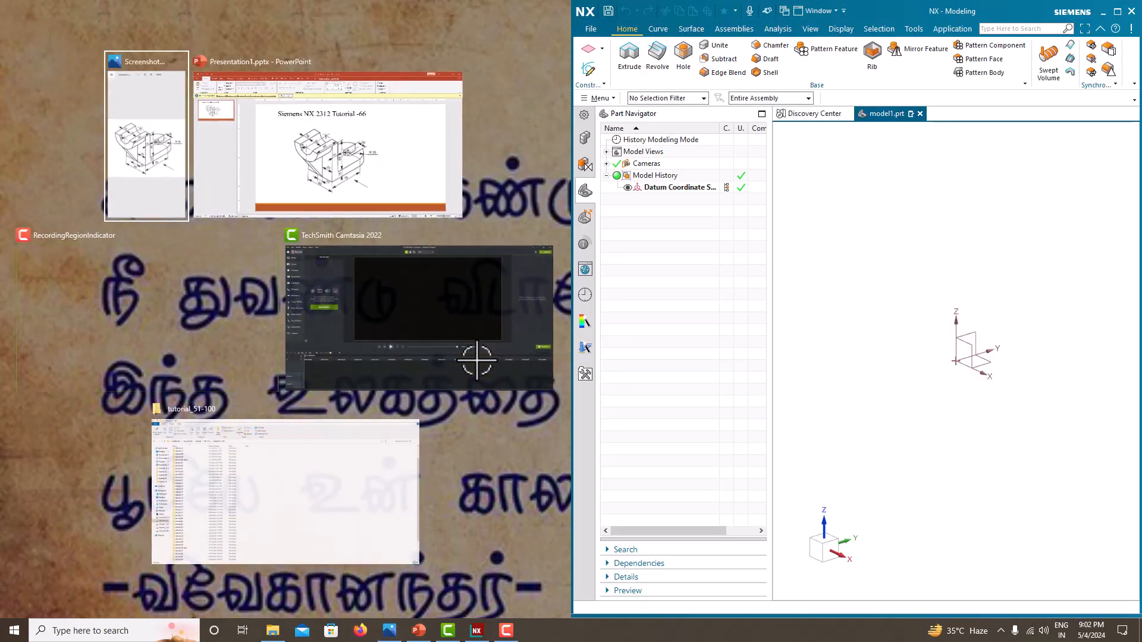
left_click(135, 123)
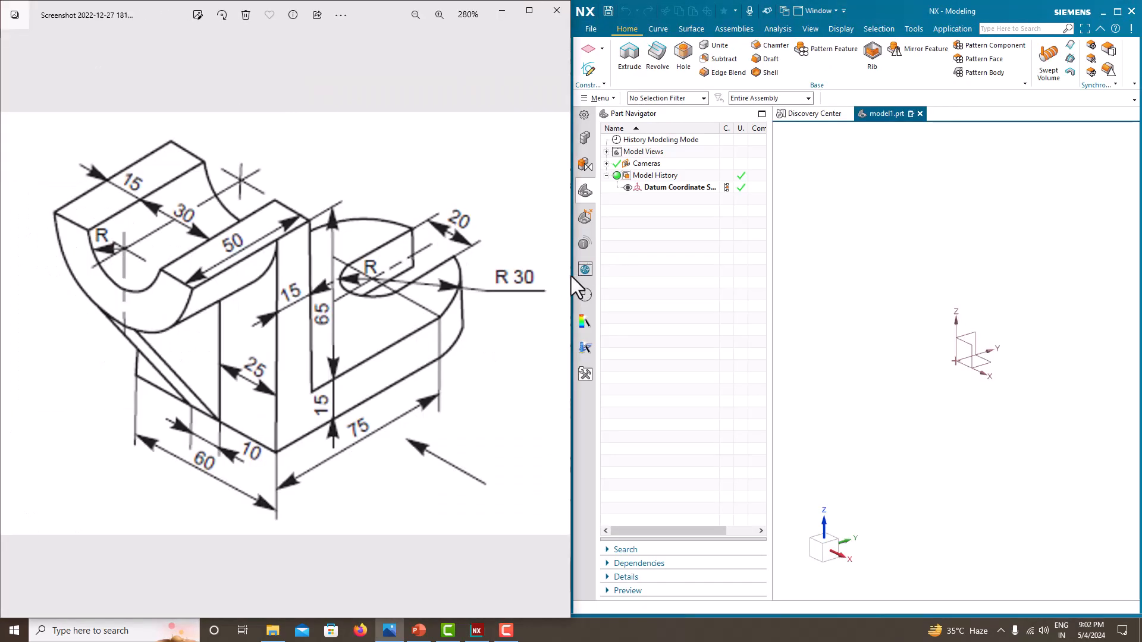
left_click_drag(571, 276, 298, 309)
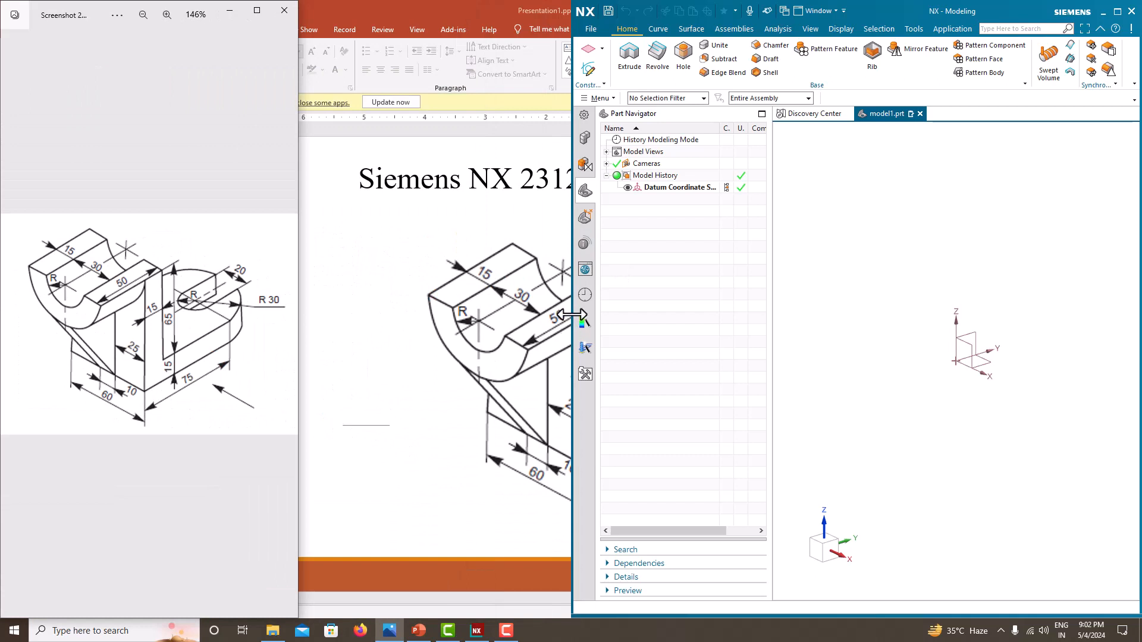
left_click_drag(571, 309, 299, 304)
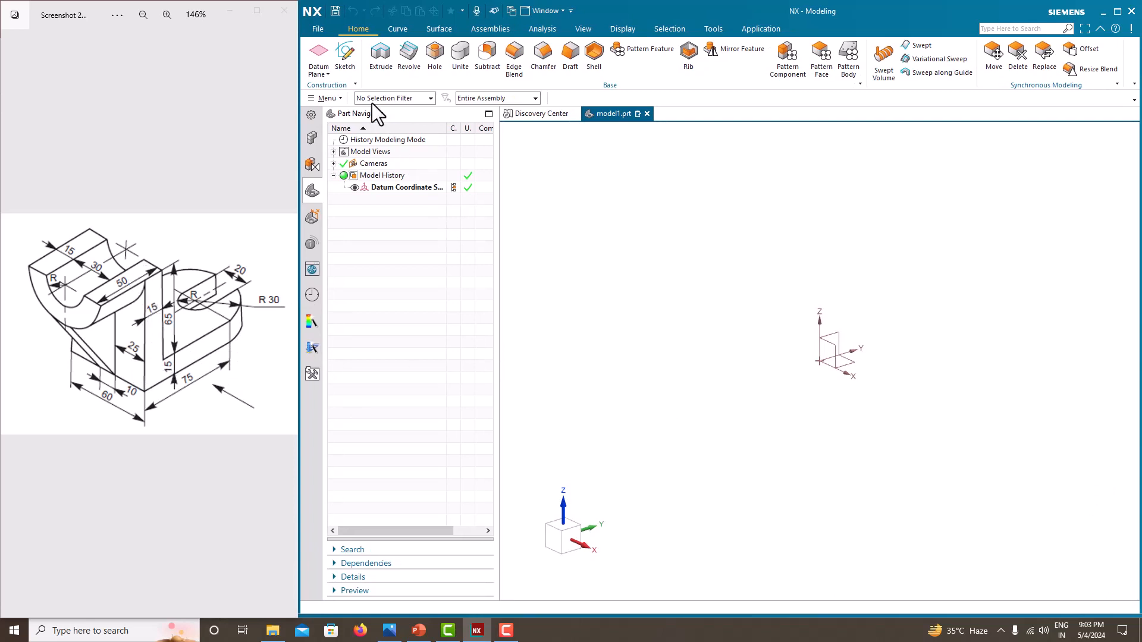
- Start a new sketch on the Right datum plane
left_click(347, 55)
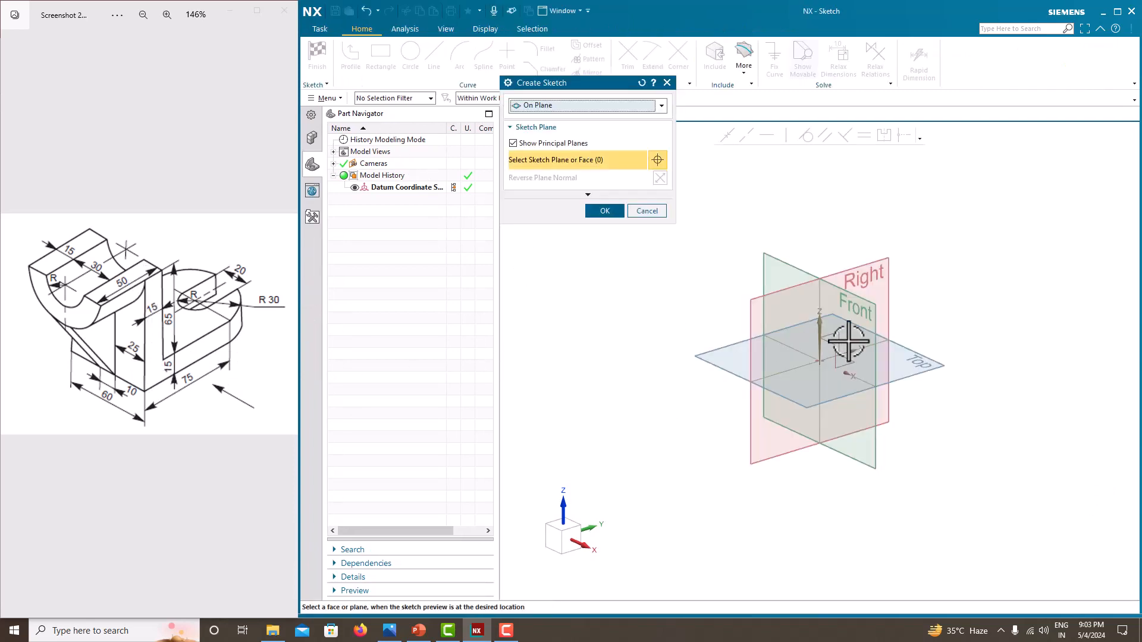
left_click(869, 269)
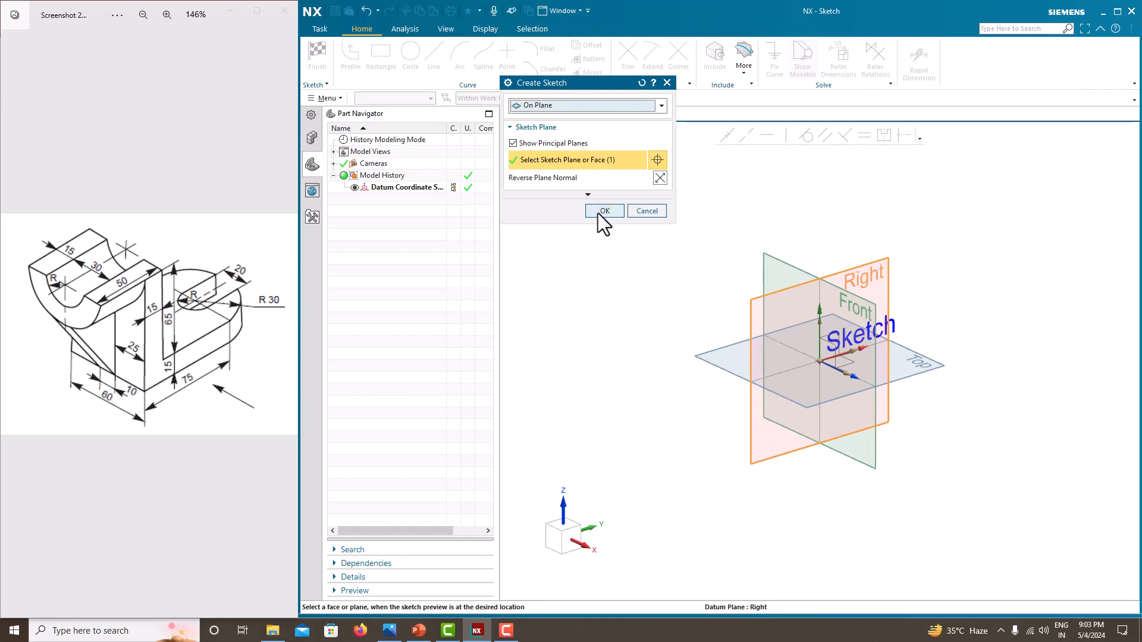
left_click(601, 211)
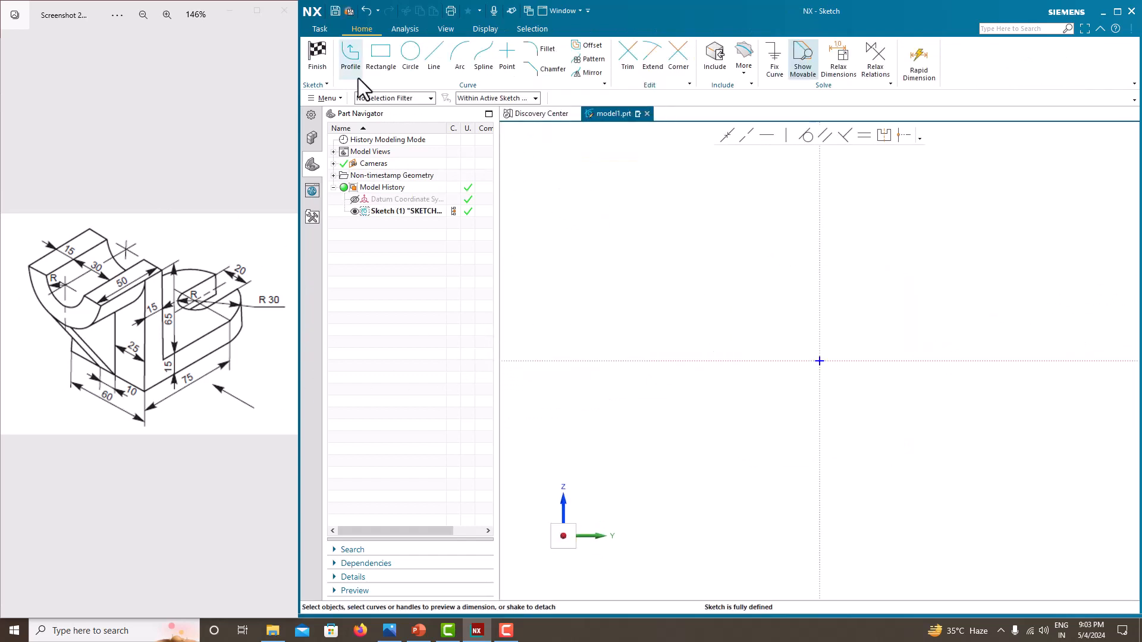
- Draw a closed L-shaped profile starting at the sketch origin with the Profile tool
left_click(351, 66)
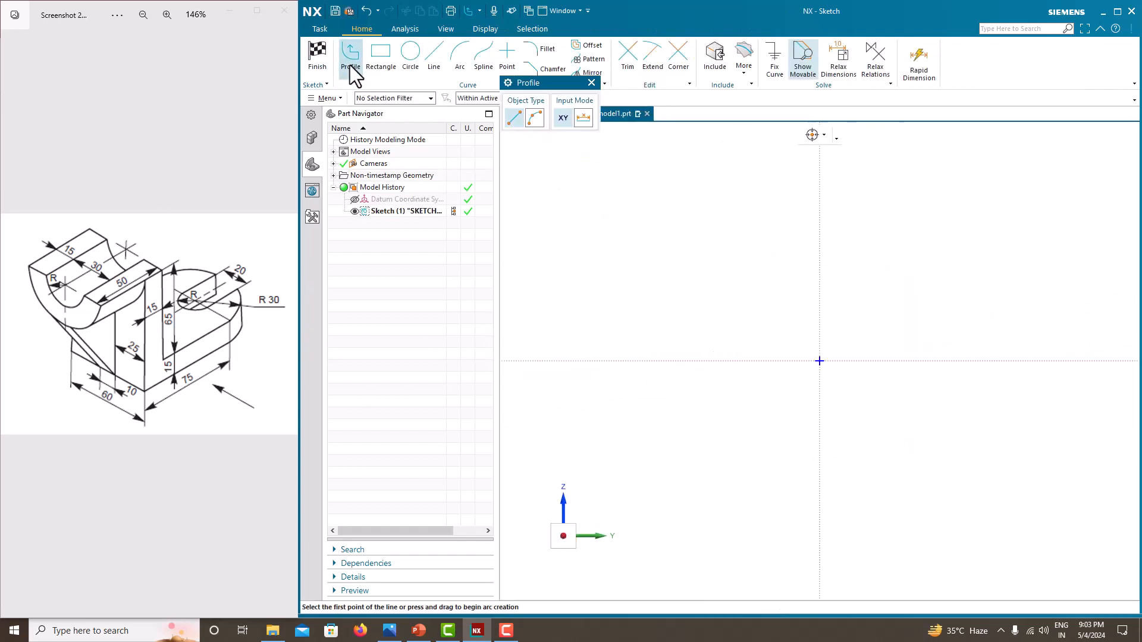
left_click(819, 361)
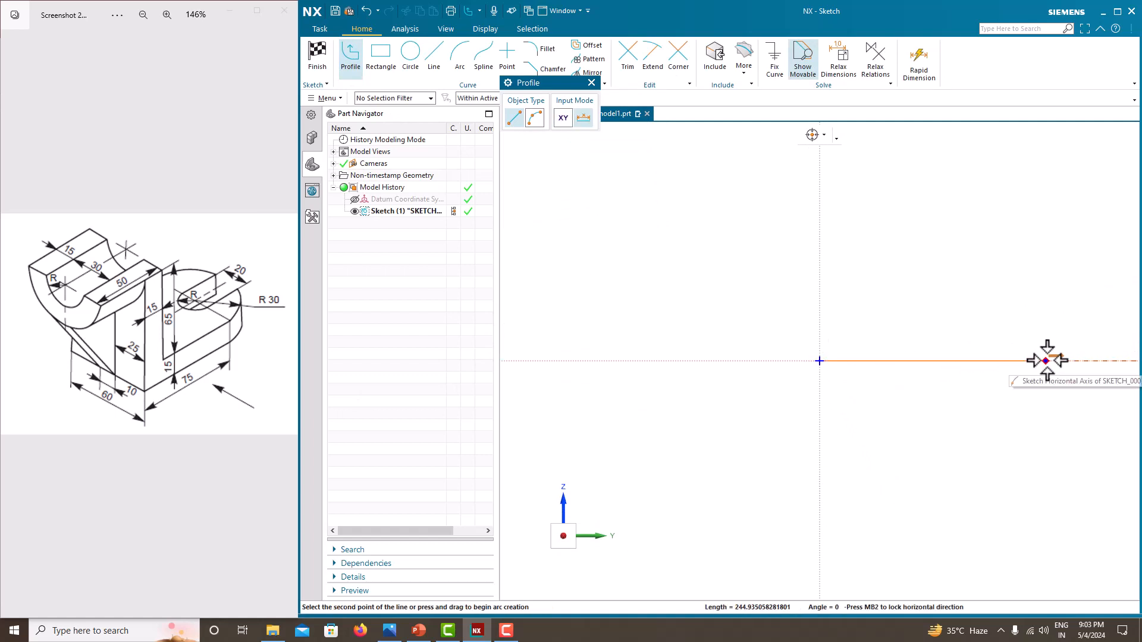
left_click(1045, 314)
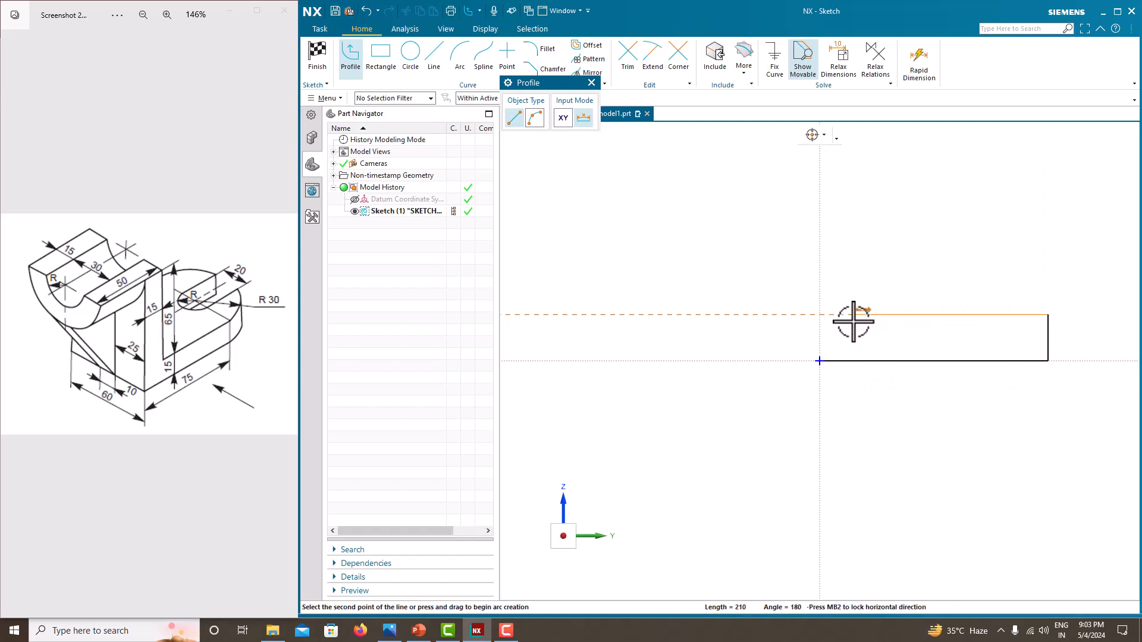
left_click(857, 161)
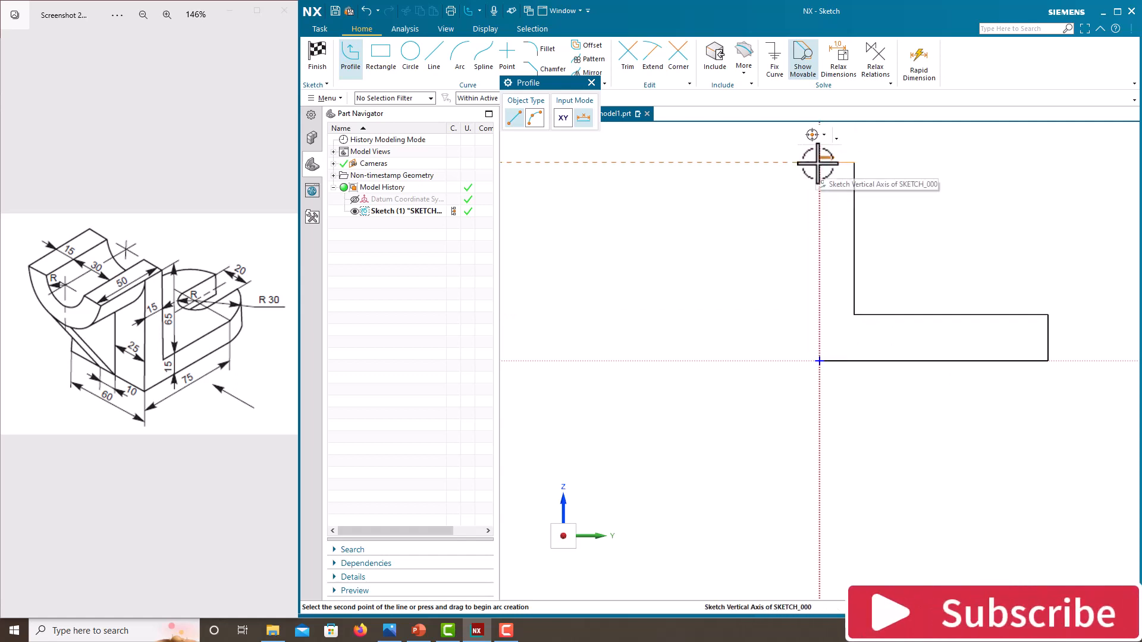
left_click(819, 162)
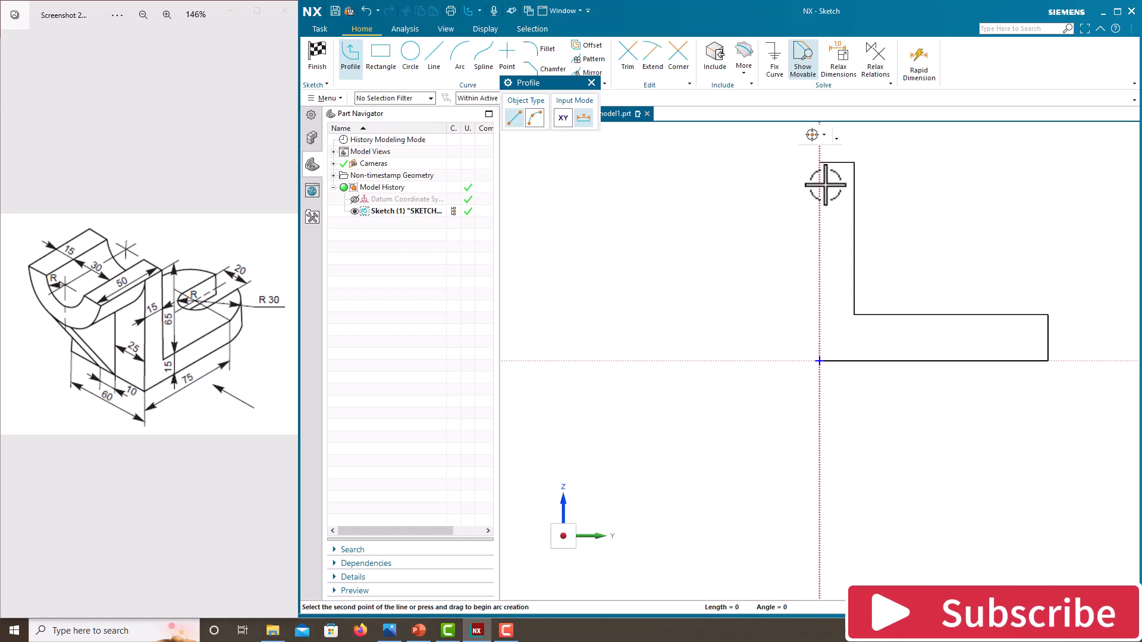
left_click(819, 360)
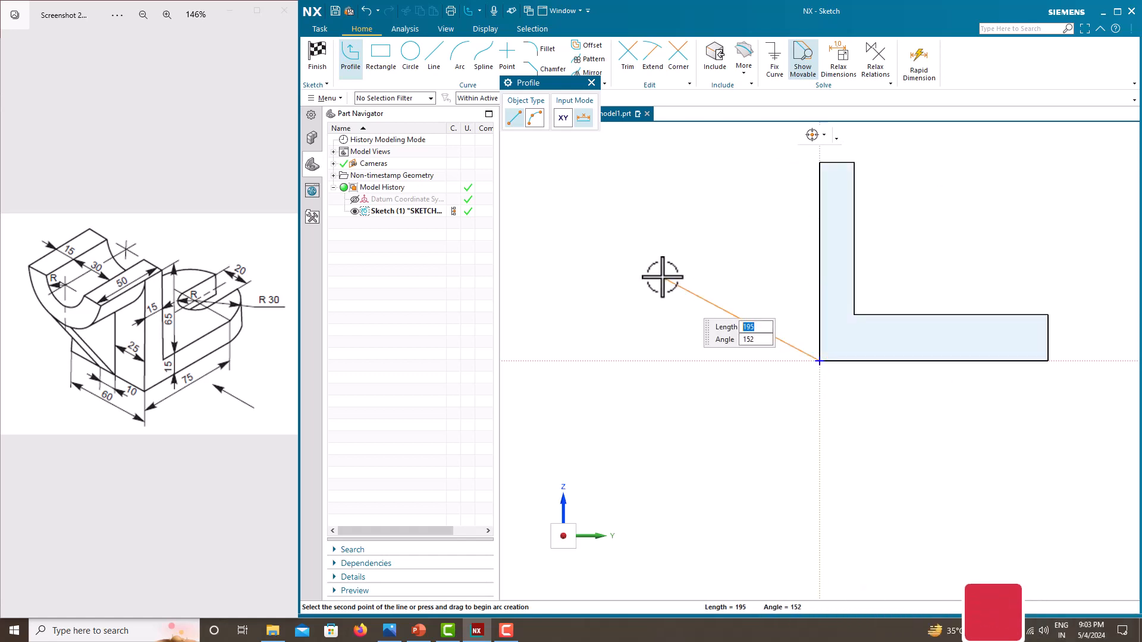
middle_click(662, 277)
middle_click(662, 277)
- Dimension the L-profile's bottom edge as 105 mm and scale the whole sketch to it
scroll(631, 503, "down", 2)
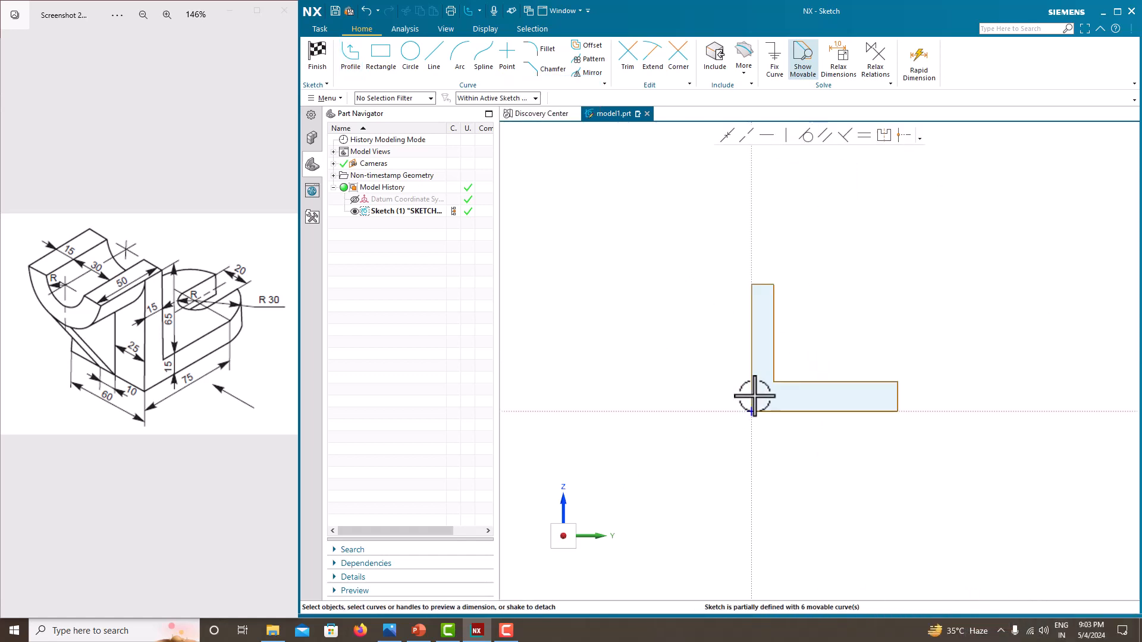
scroll(860, 378, "up", 1)
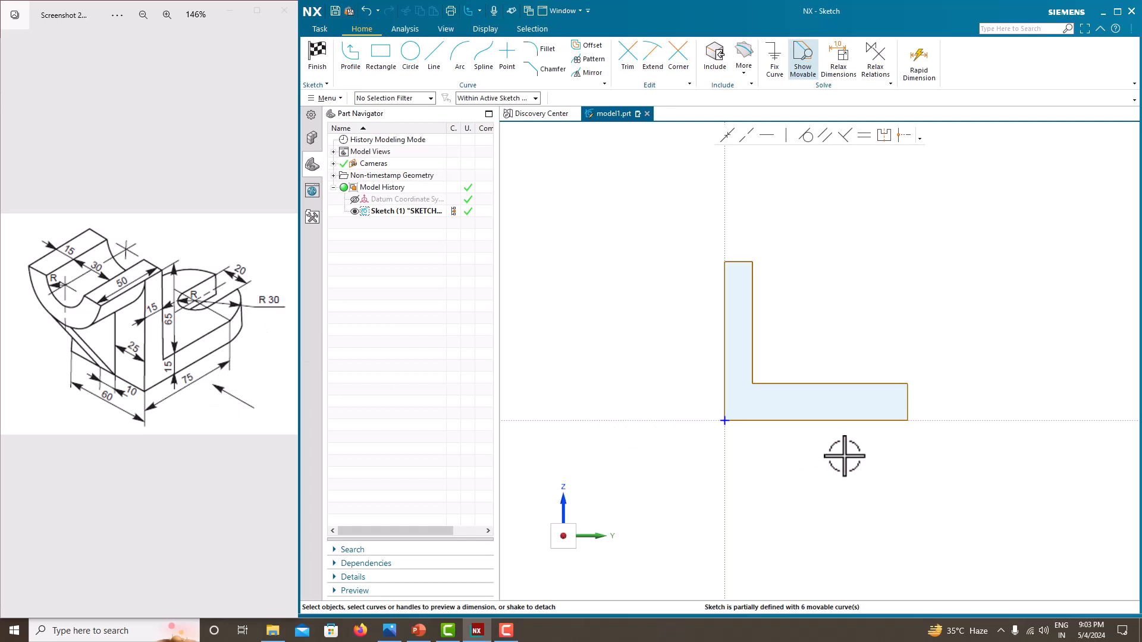
left_click(811, 420)
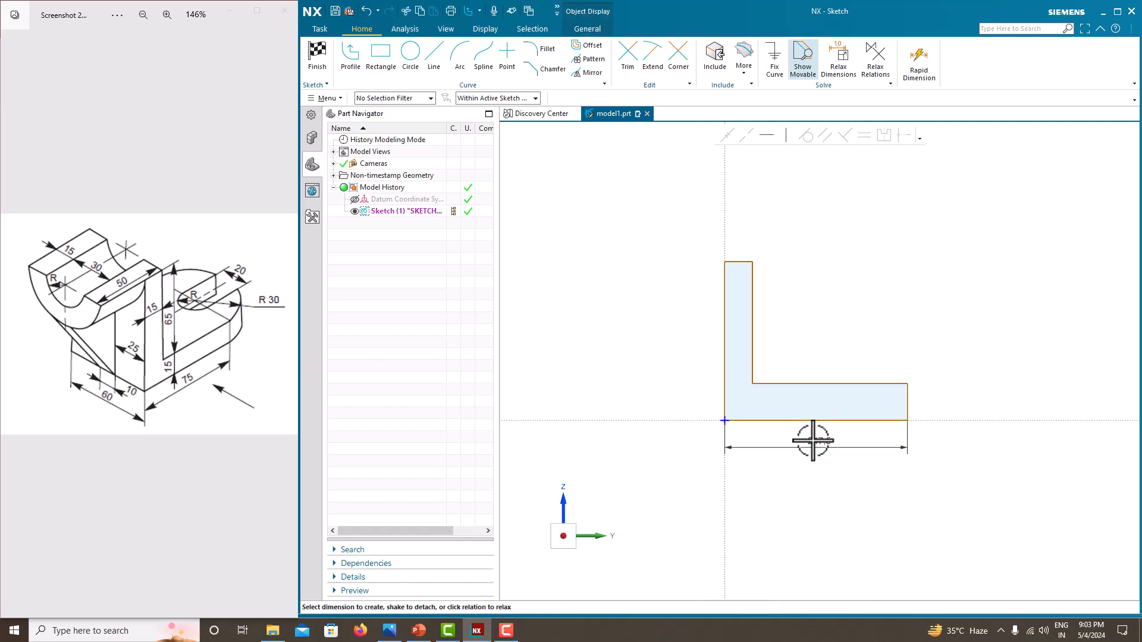
left_click(811, 440)
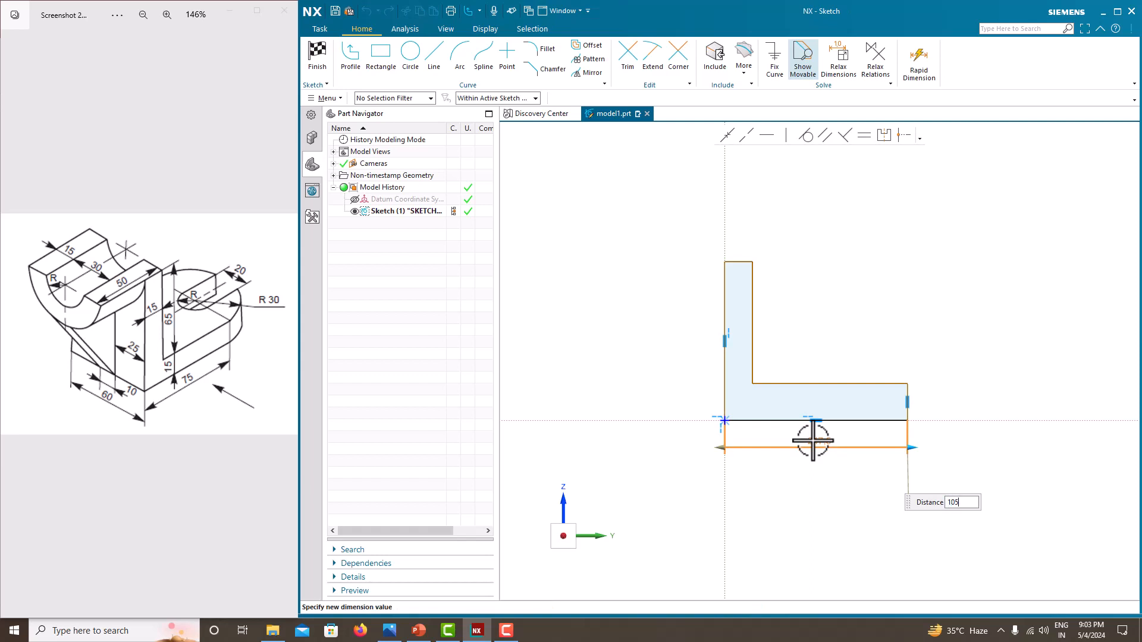
key("Return")
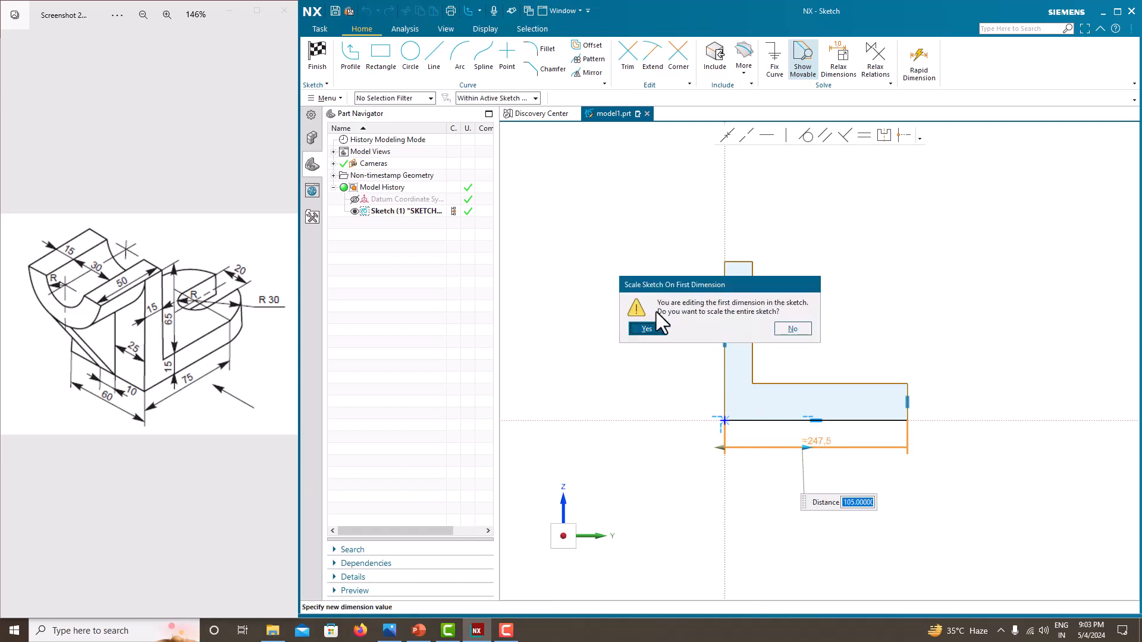
left_click(646, 329)
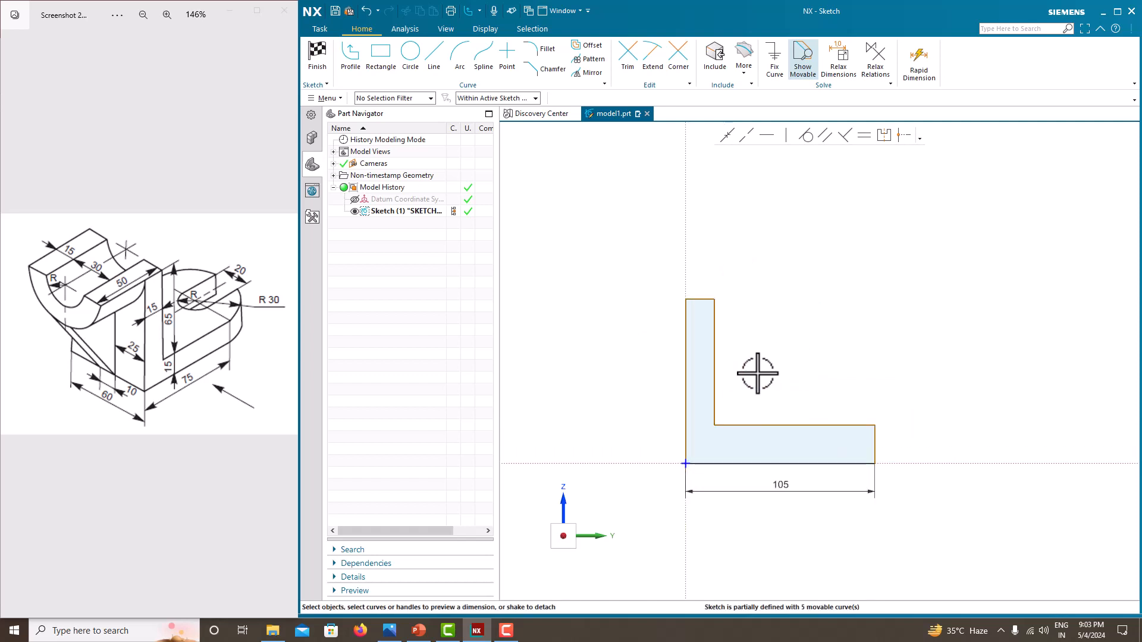
left_click(879, 441)
left_click(696, 299)
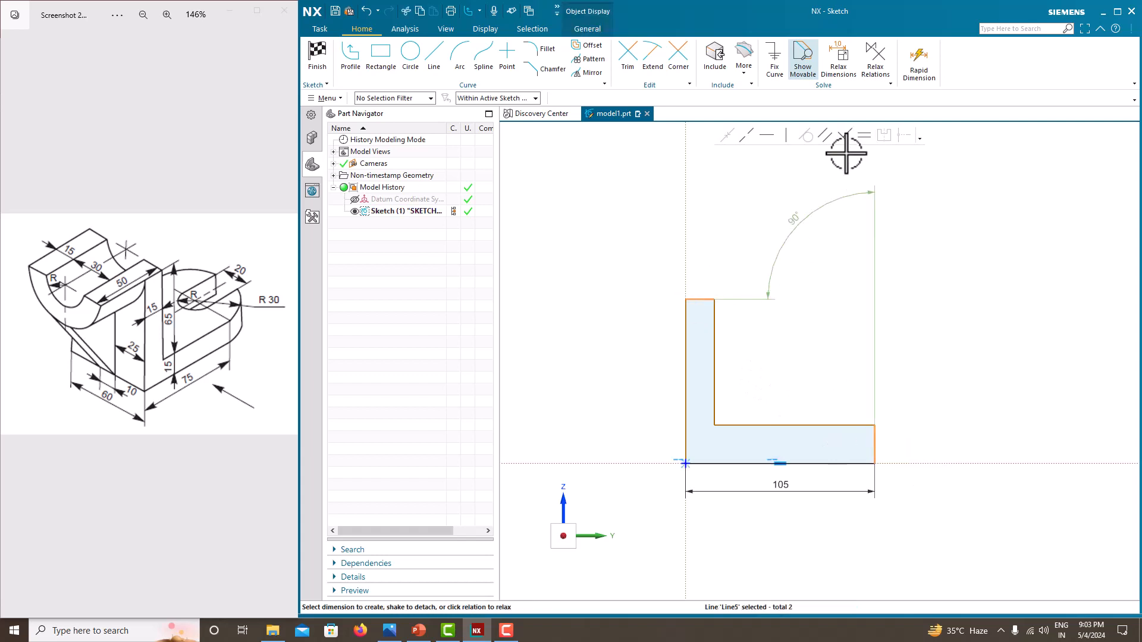
left_click(863, 136)
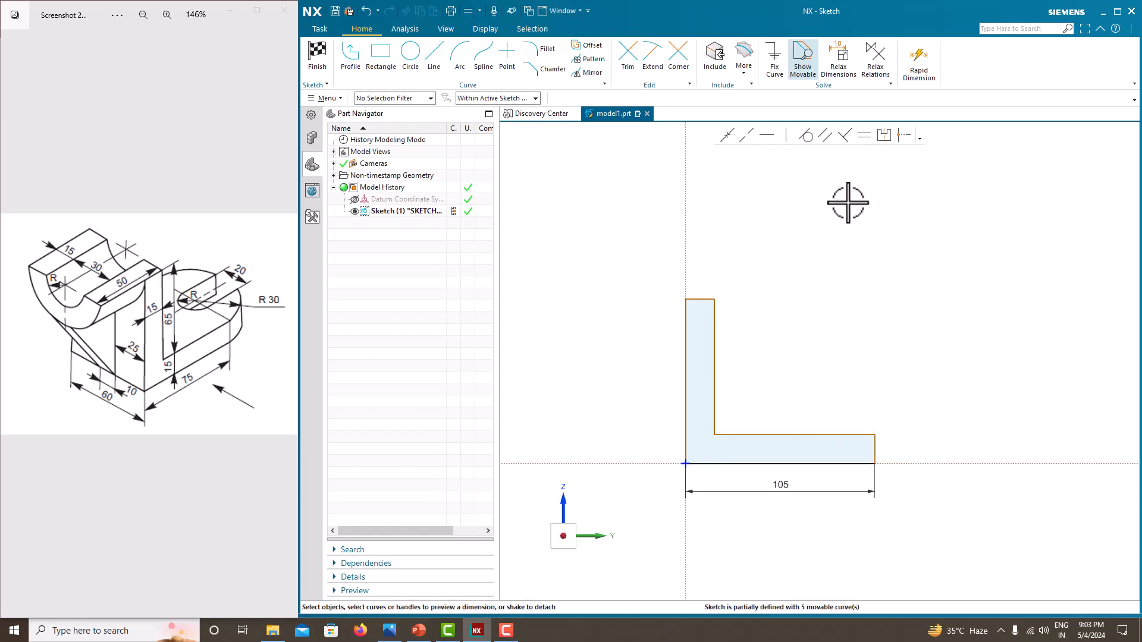
- Dimension the height of the L-profile's right end edge as 15 mm
left_click(875, 443)
left_click(905, 446)
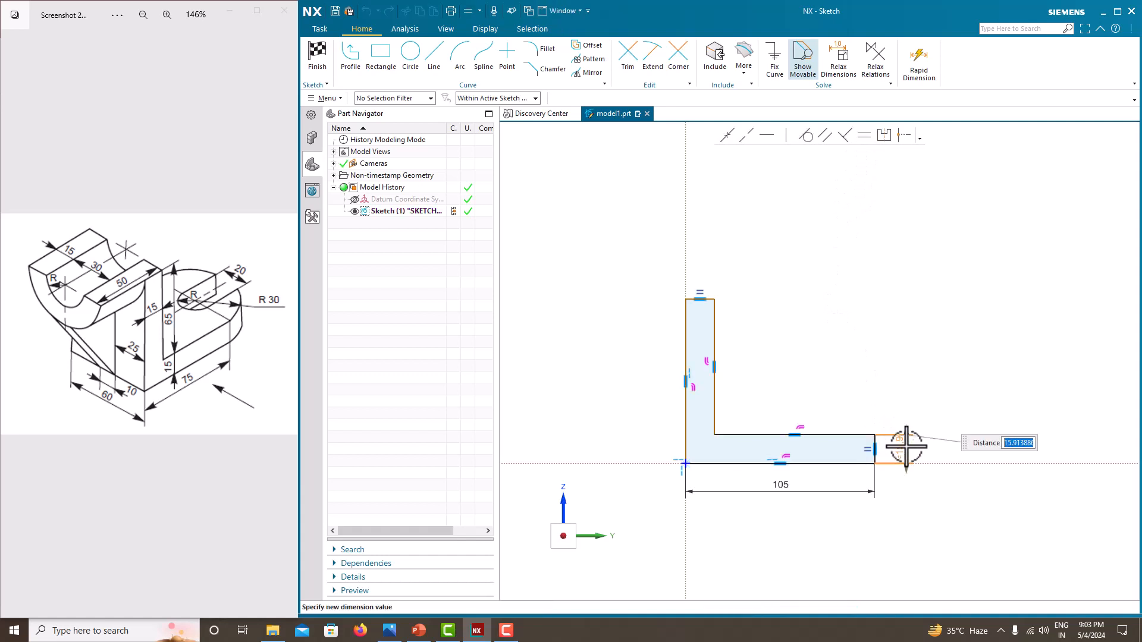
key("Return")
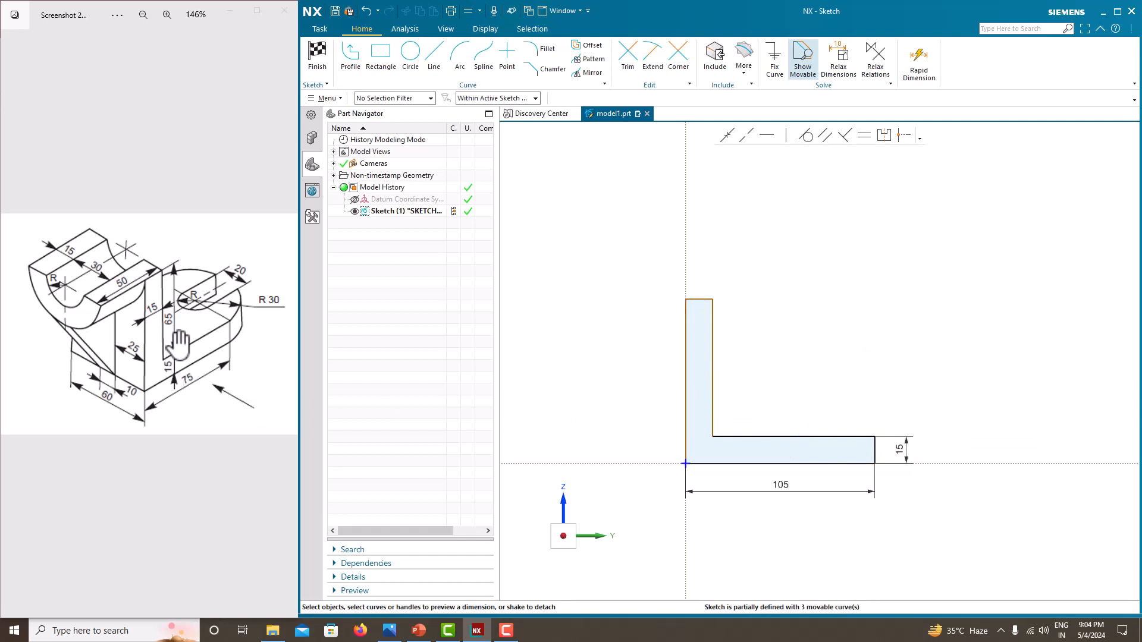
- Dimension the L-profile's left edge height as 80 mm
left_click(685, 380)
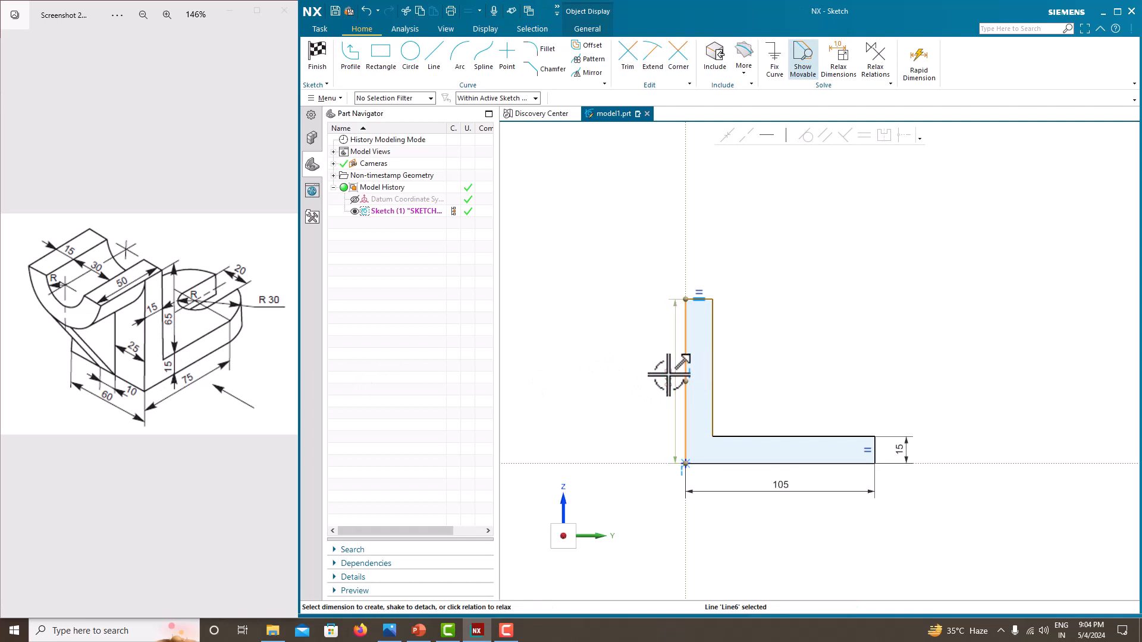
left_click(668, 374)
type("80")
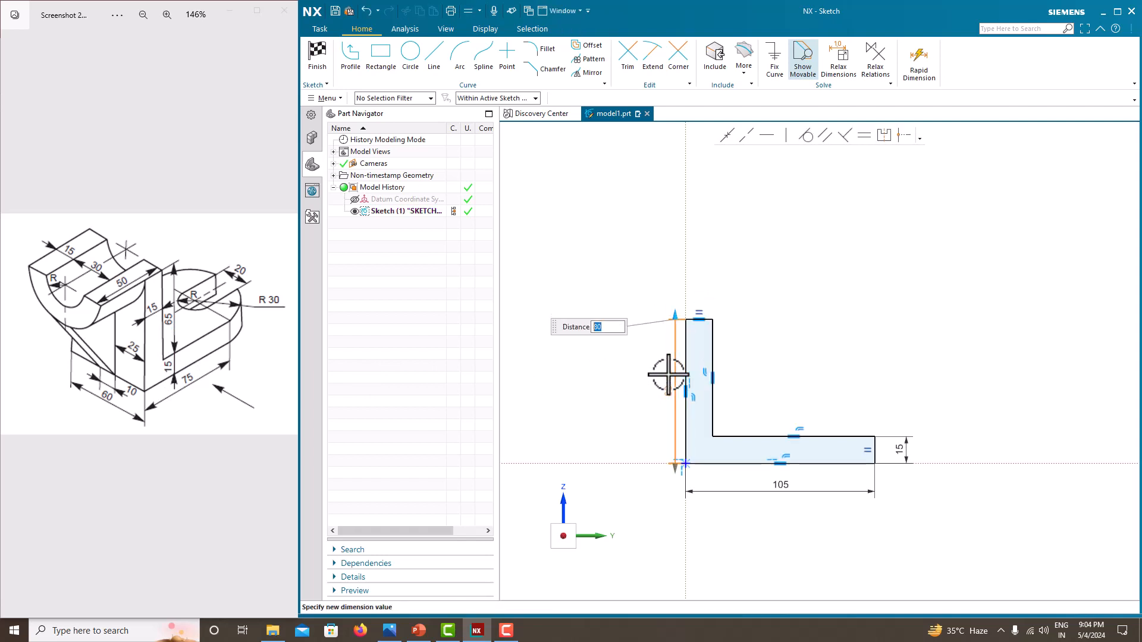
key("Return")
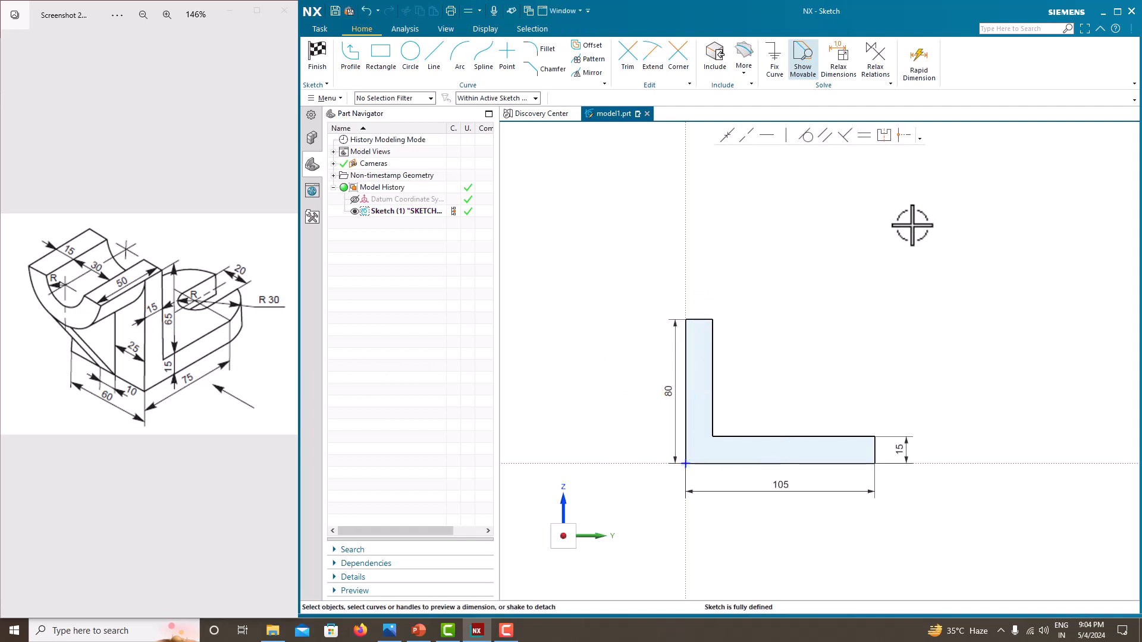
- Finish the sketch and extrude the L-profile symmetrically with a width of 60 mm
right_click(762, 237)
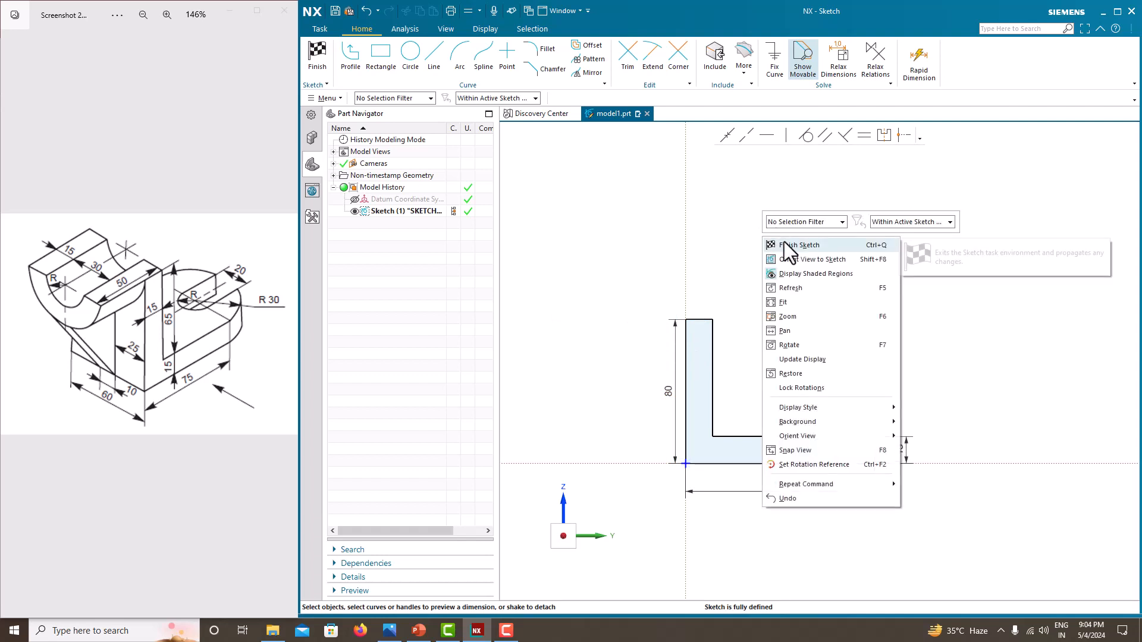
left_click(784, 241)
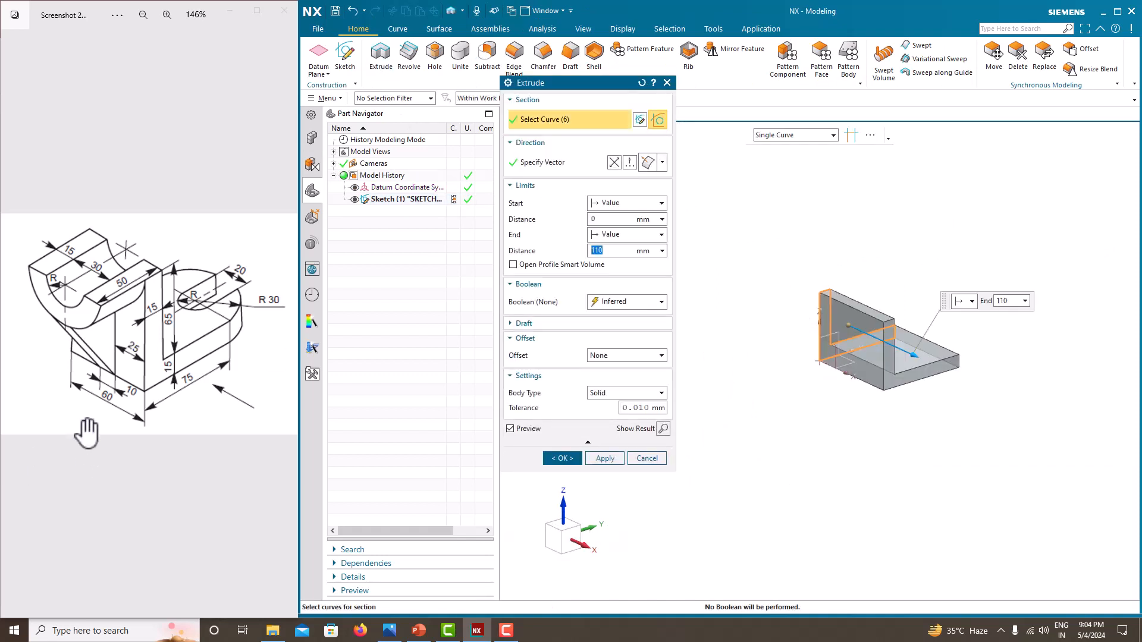
left_click(607, 236)
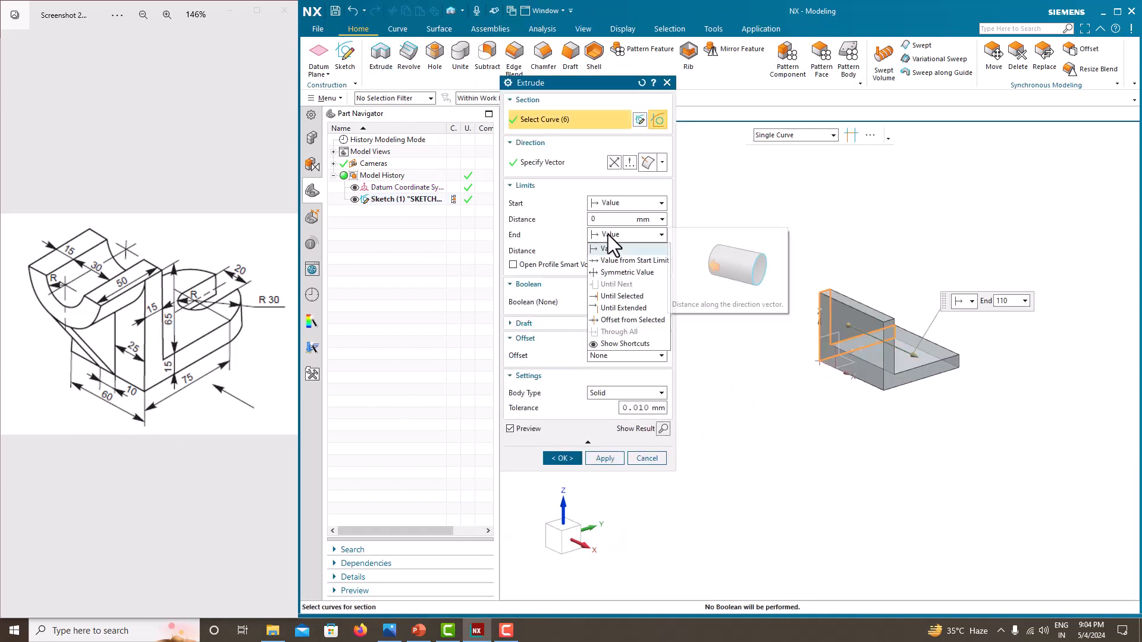
left_click(621, 273)
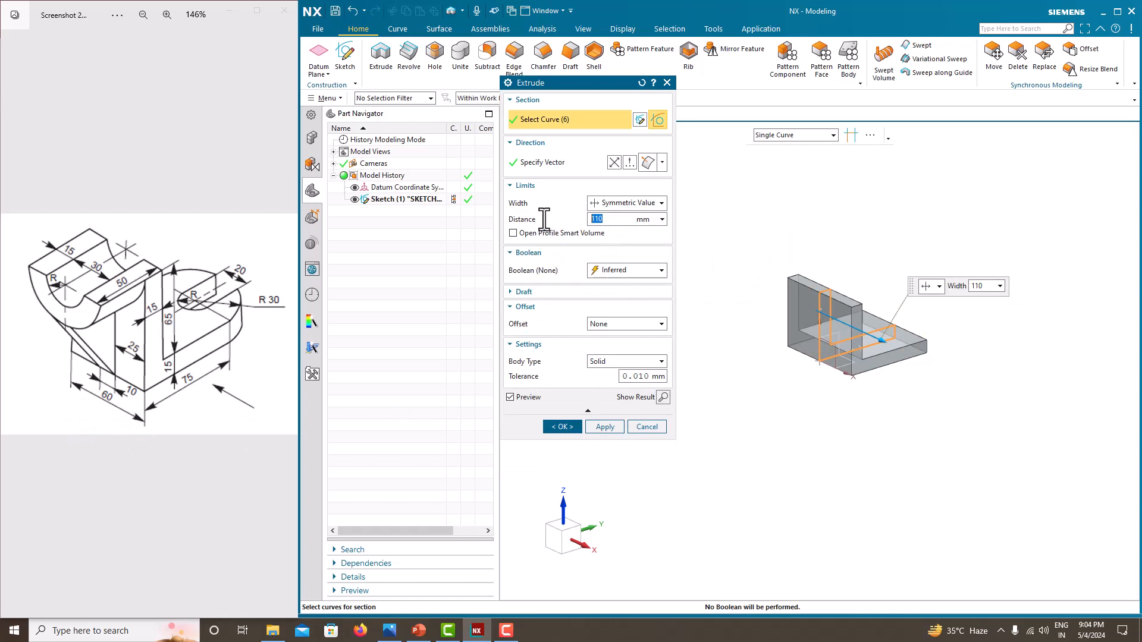
type("60")
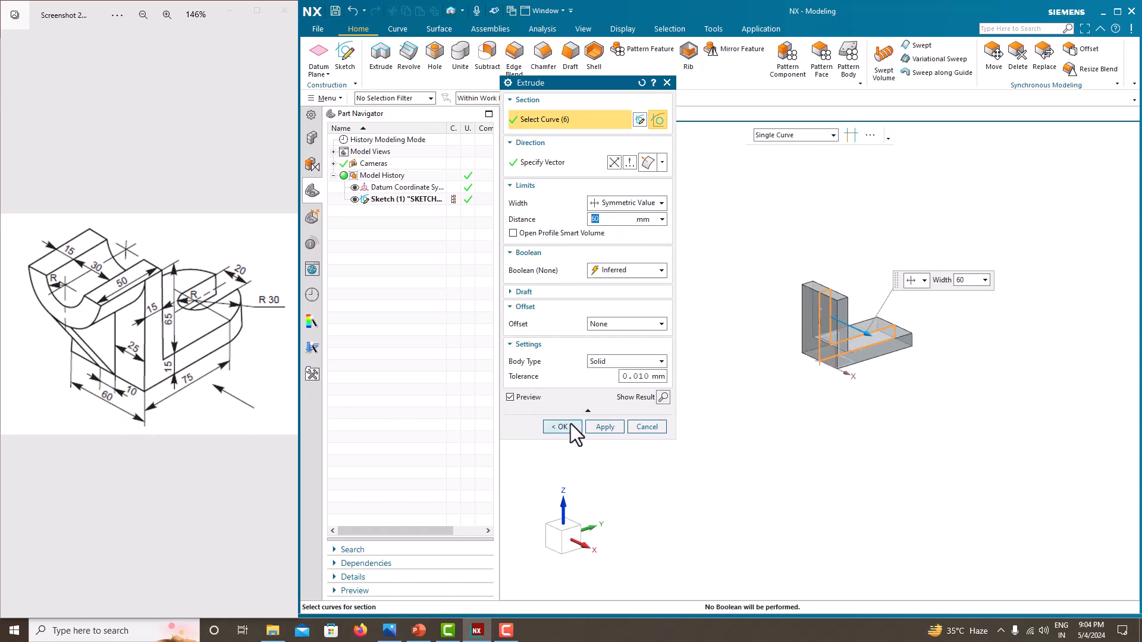
left_click(569, 425)
- Hide the L-profile sketch and create a new sketch on the large face of the upright wall
scroll(878, 282, "down", 4)
left_click(354, 199)
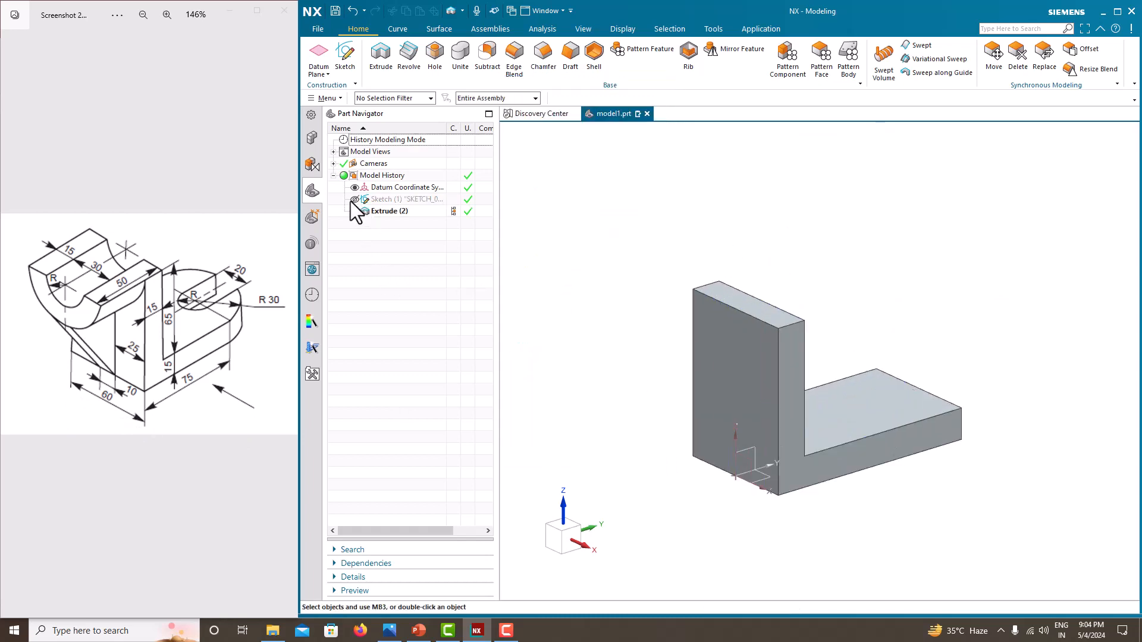
mouse_move(547, 297)
middle_mouse_down()
mouse_move(560, 305)
mouse_move(550, 312)
middle_mouse_up()
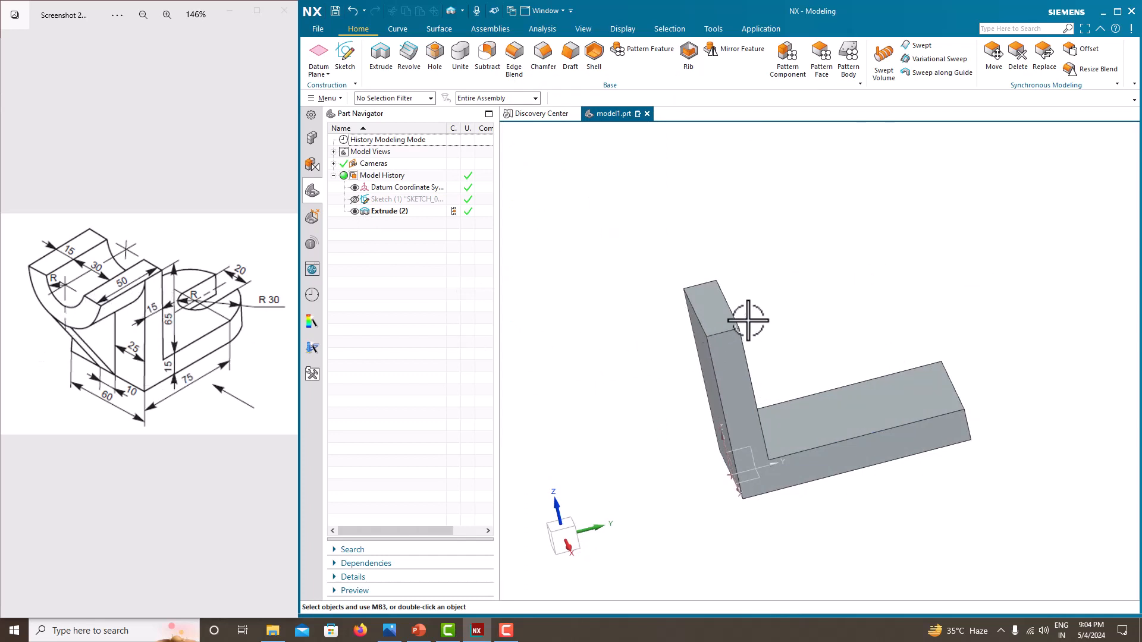
middle_click_drag(748, 322, 569, 234)
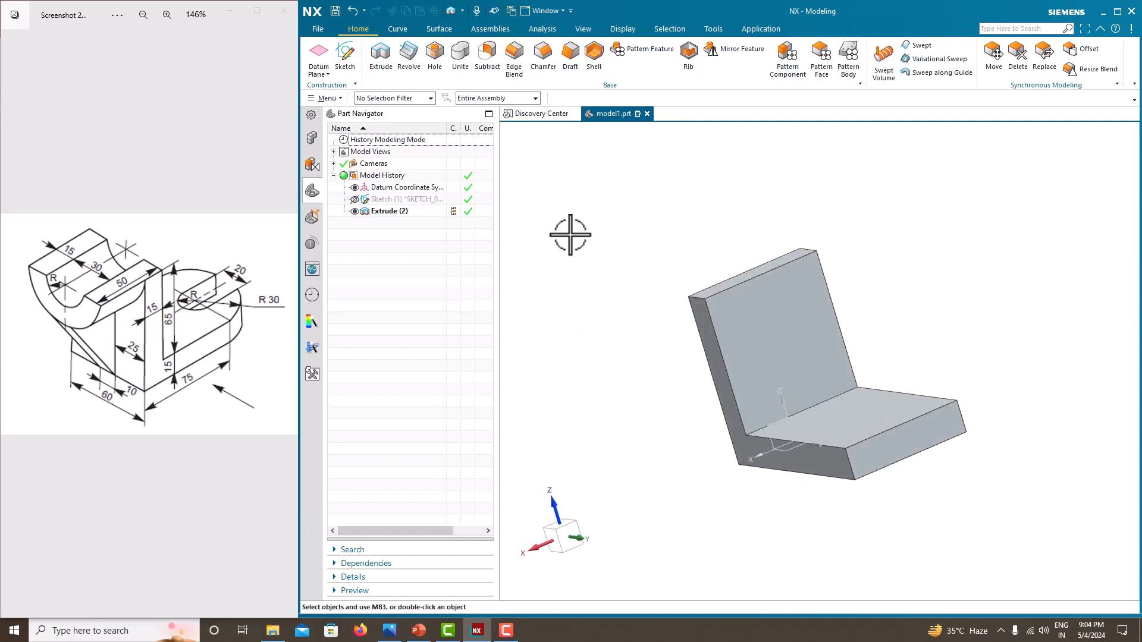
left_click(349, 63)
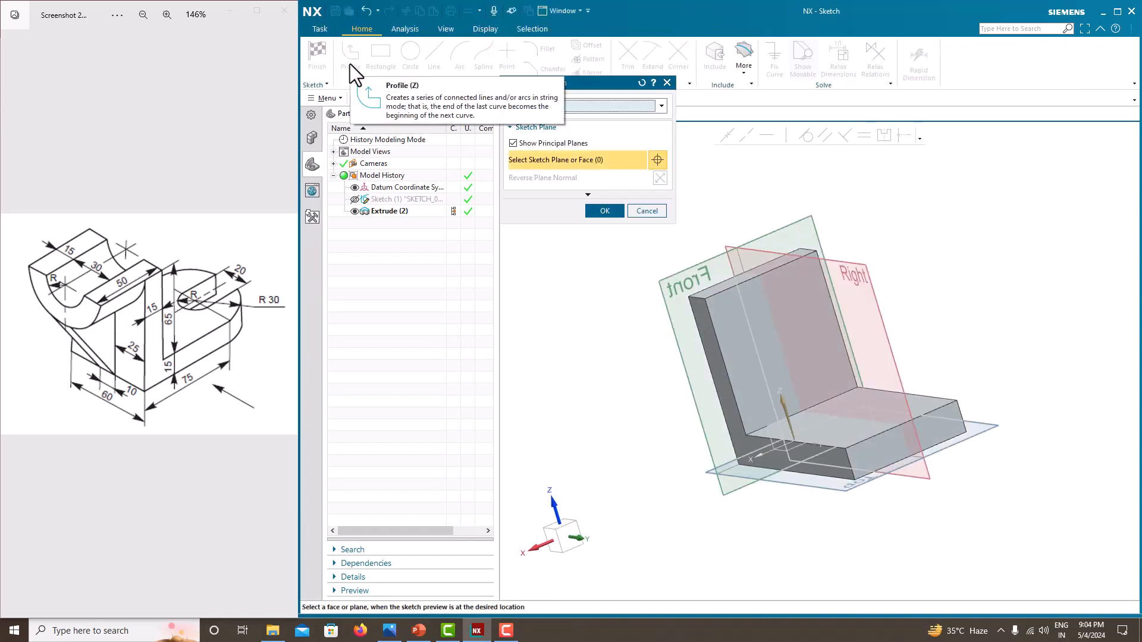
left_click(774, 320)
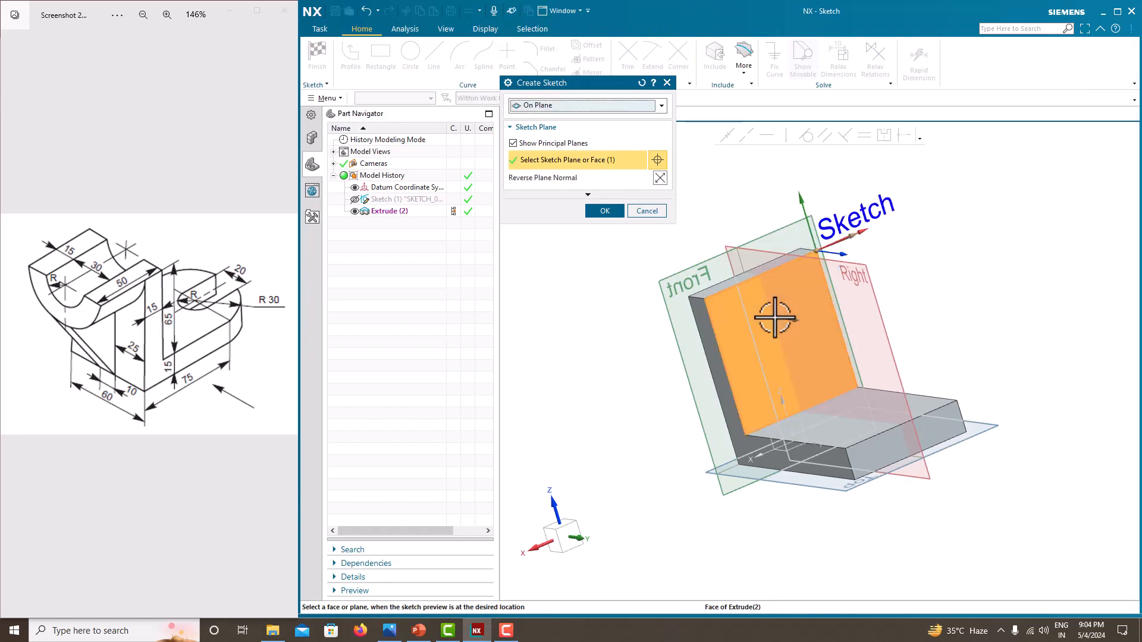
left_click(594, 211)
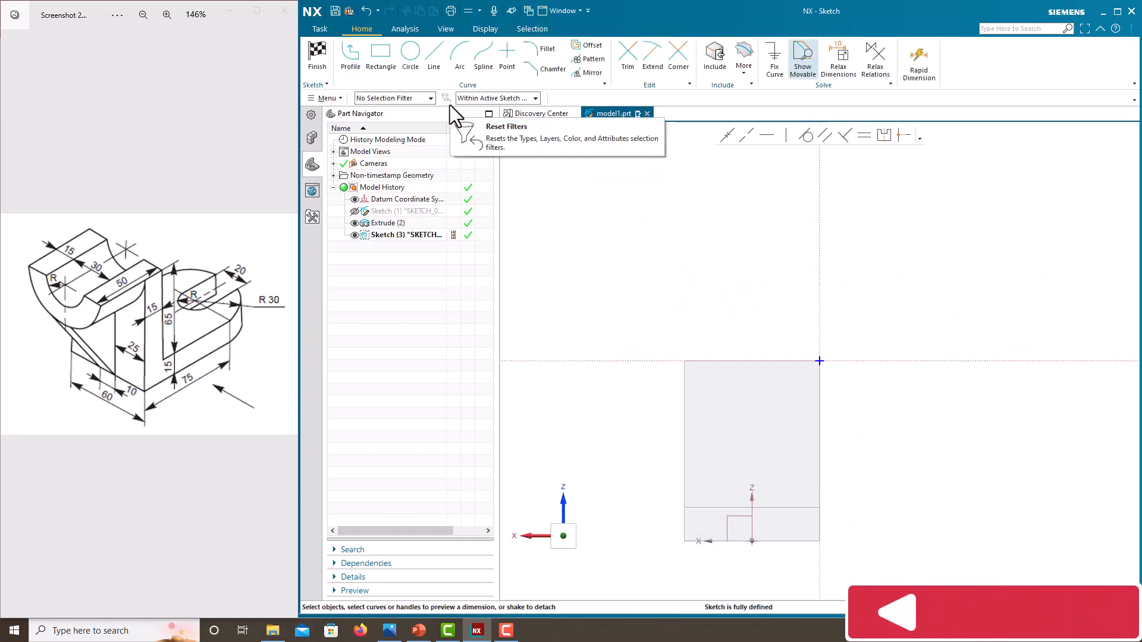
- Draw a vertical line from the base's bottom edge upward, about 108 mm long
left_click(433, 59)
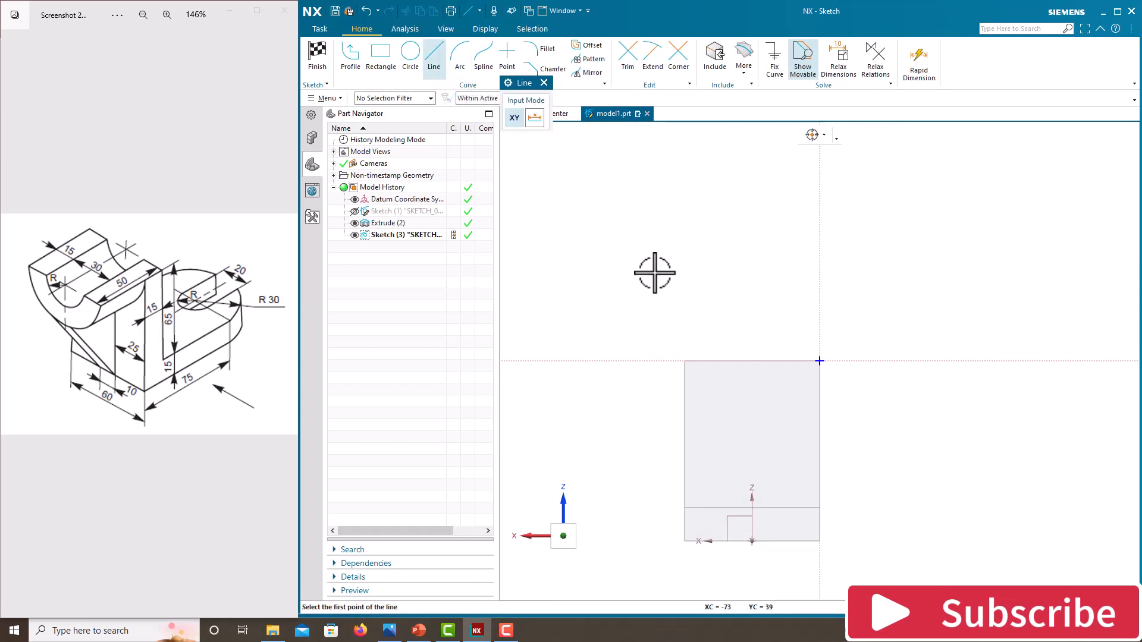
left_click(485, 98)
left_click(487, 112)
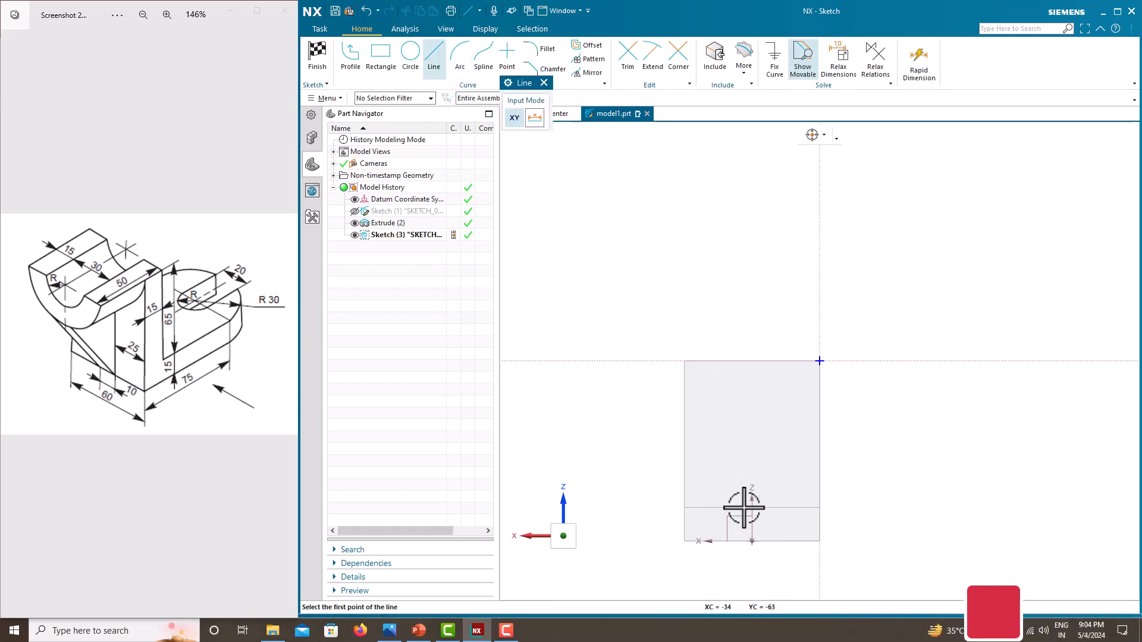
left_click(752, 541)
left_click(750, 300)
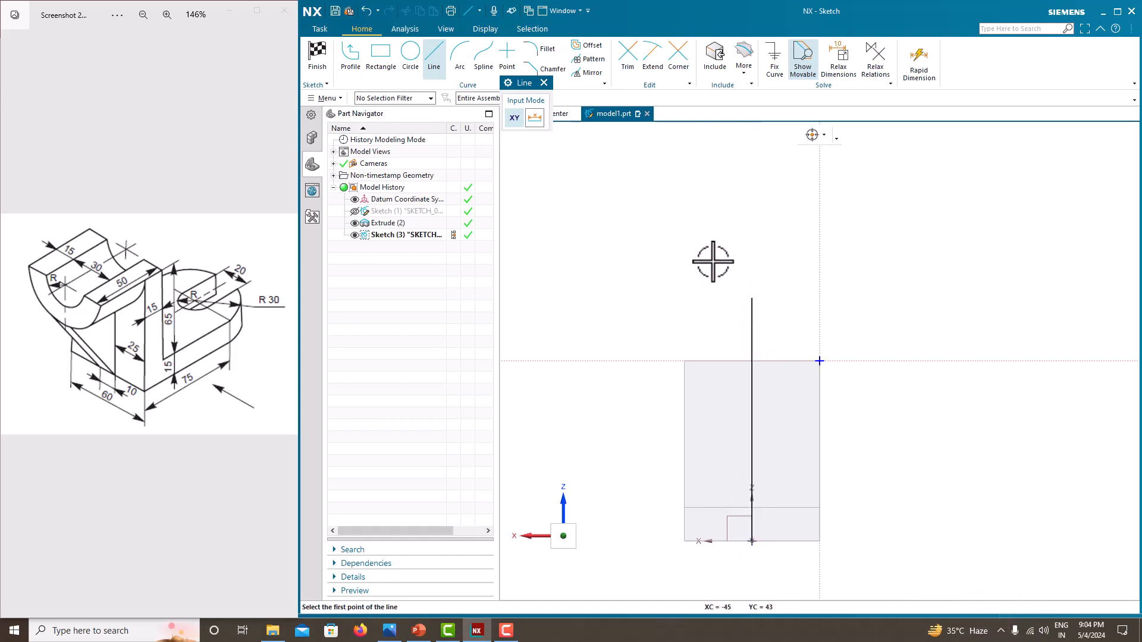
key("Escape")
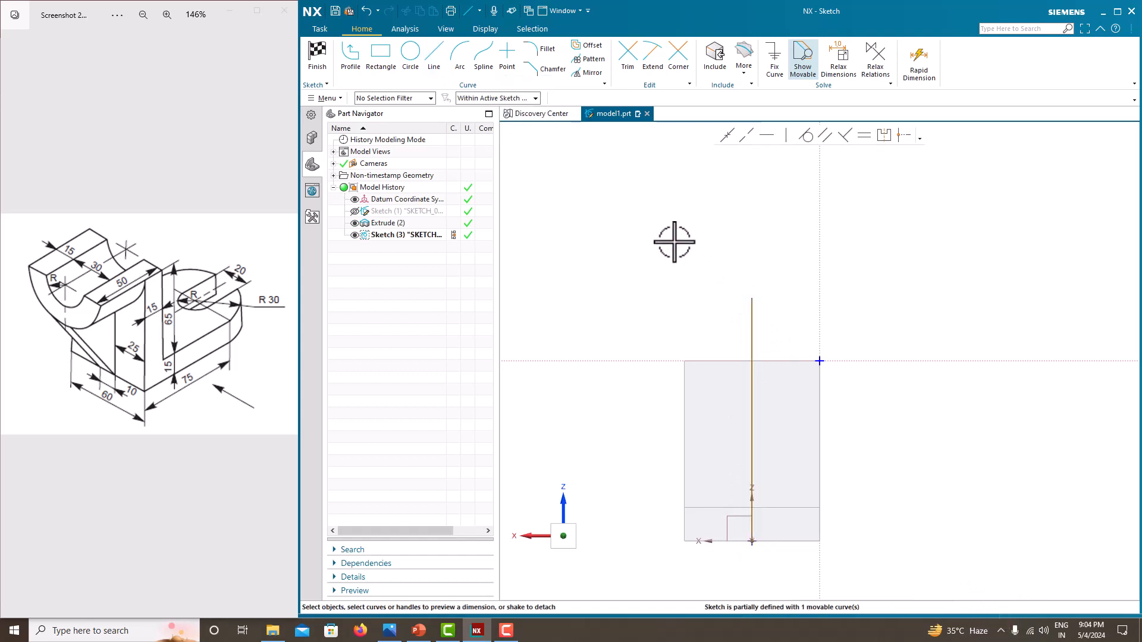
- Dimension the vertical line's length and convert the line to a construction line
left_click(750, 324)
left_click(769, 421)
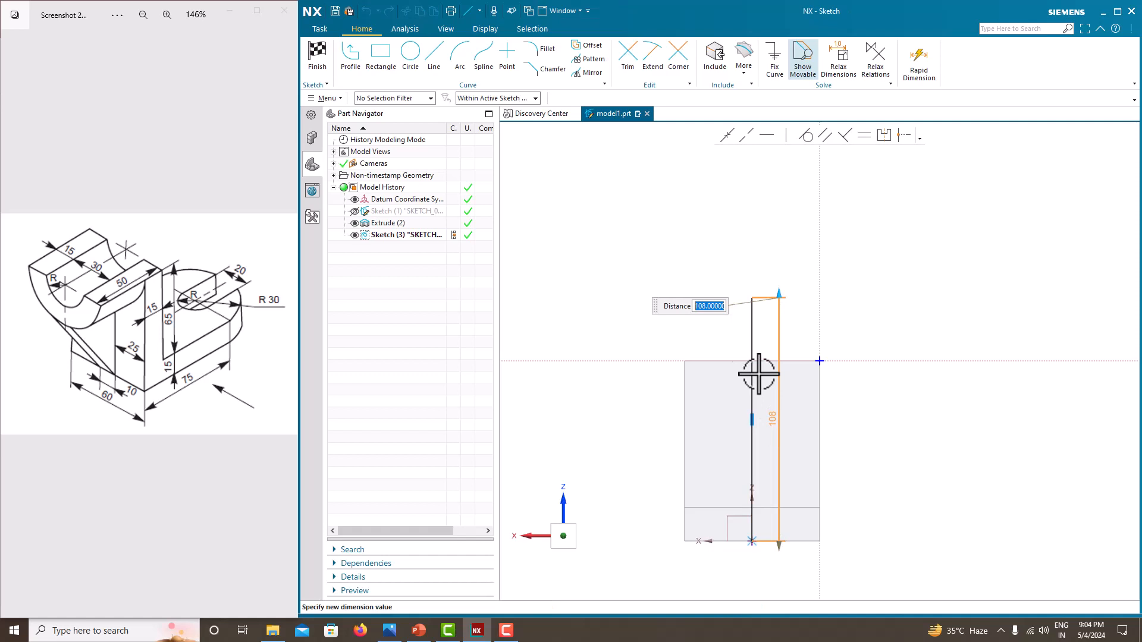
left_click(634, 271)
right_click(634, 271)
left_click(804, 323)
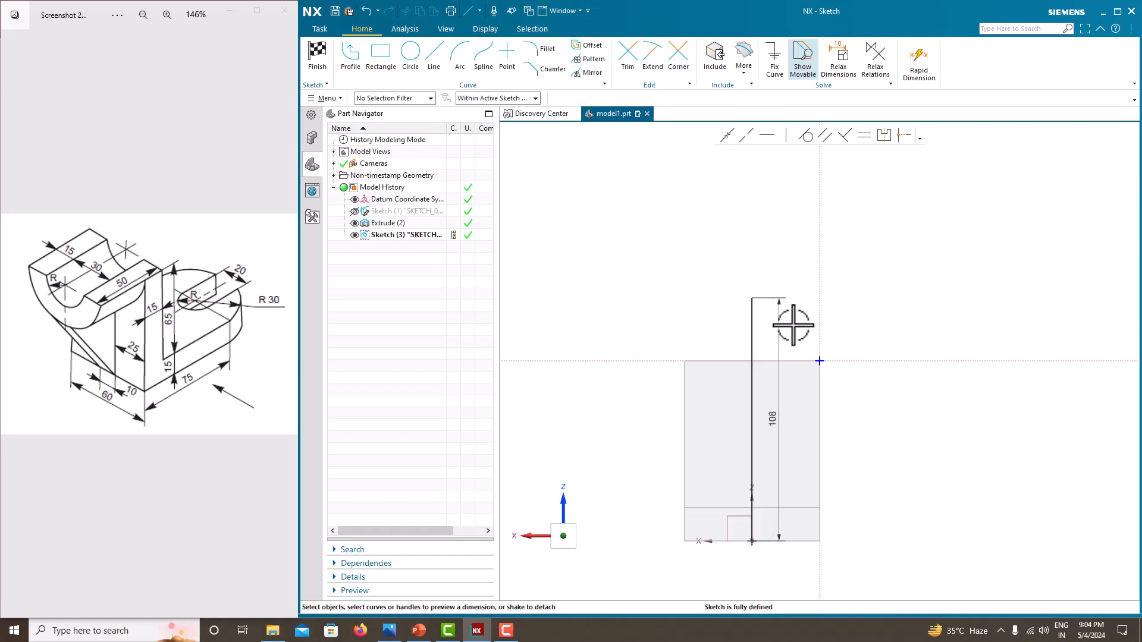
left_click(750, 321)
left_click(771, 304)
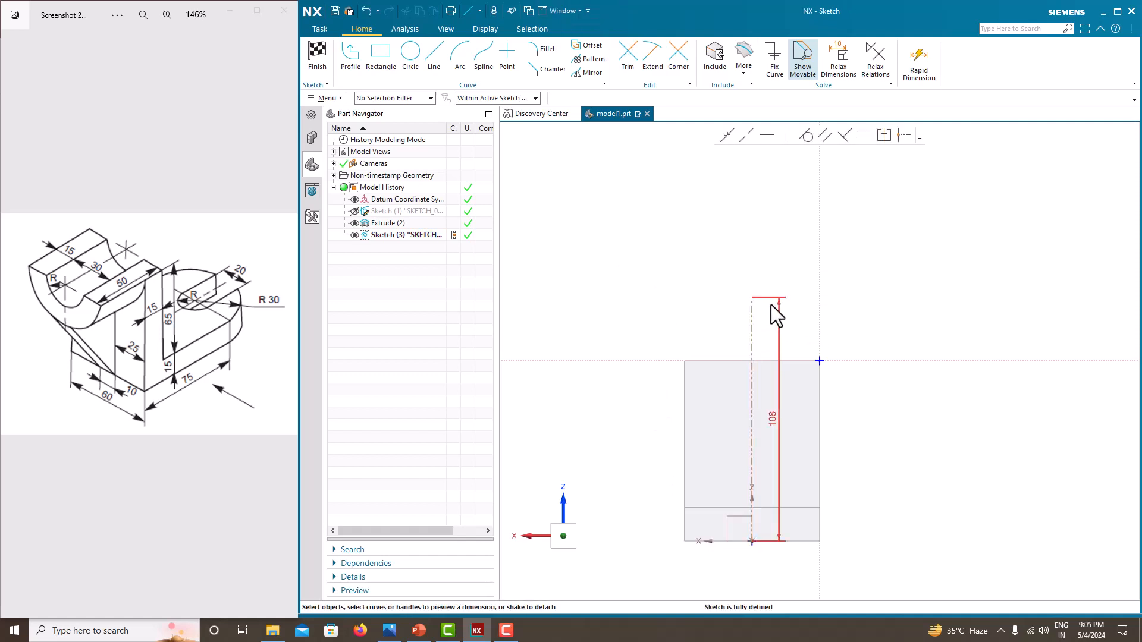
- Draw a circle about 54 mm in diameter centred where the construction line meets the horizontal sketch axis
left_click(416, 66)
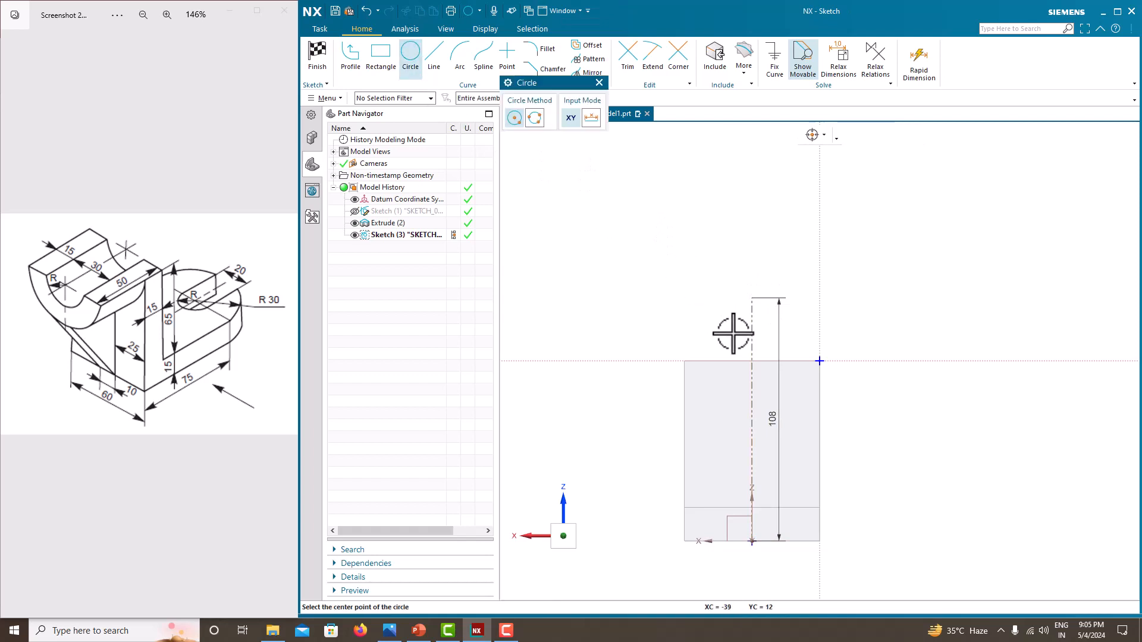
scroll(751, 361, "up", 2)
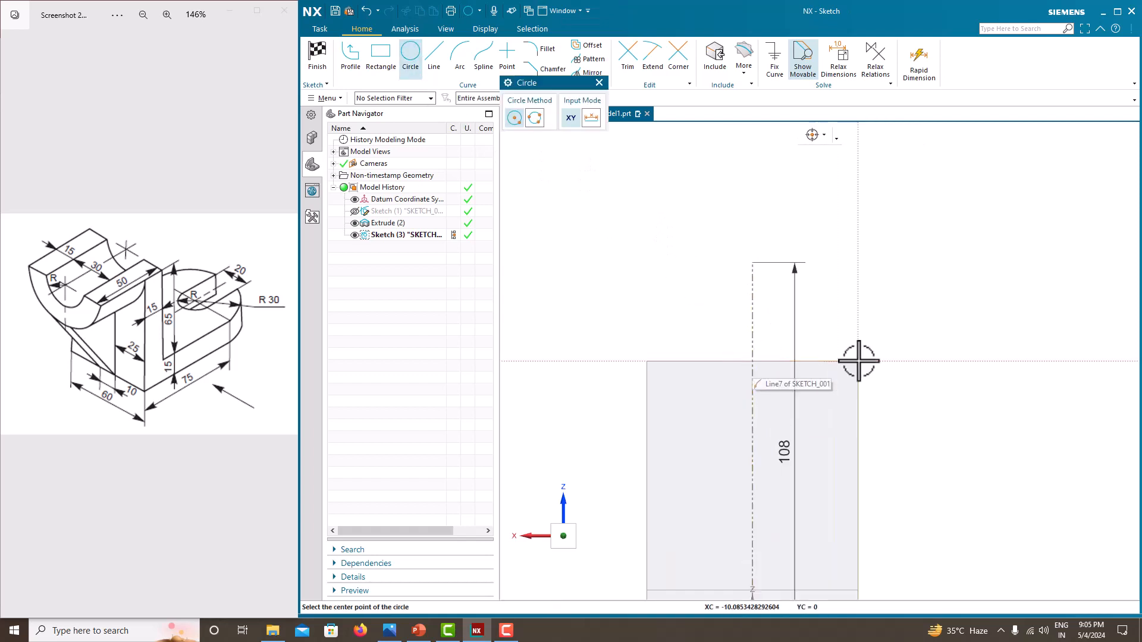
left_click(752, 361)
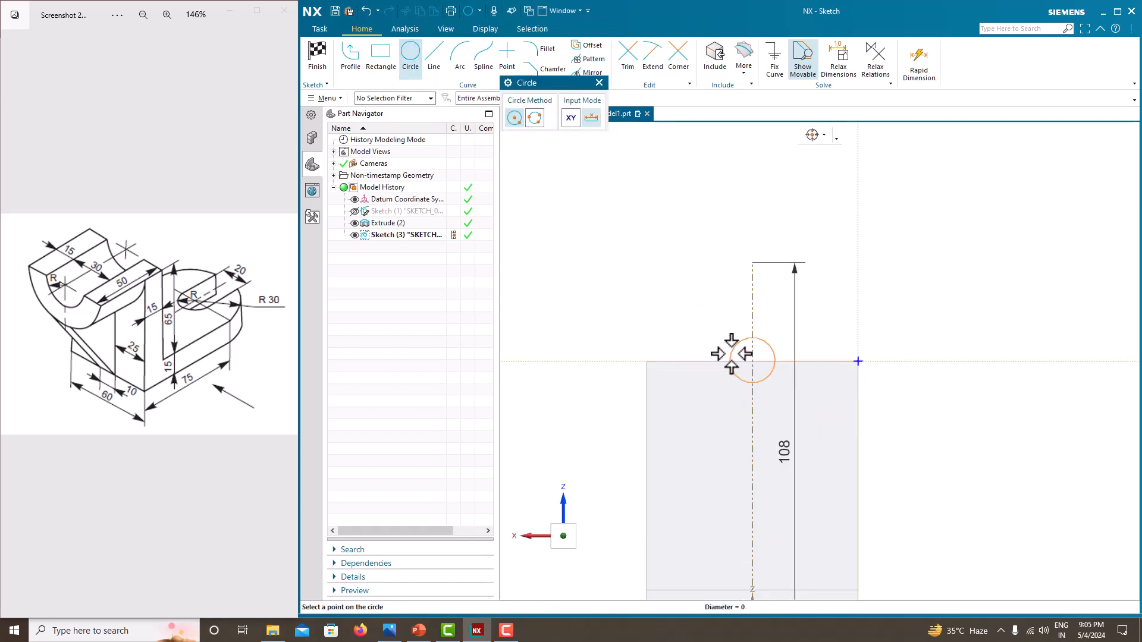
left_click(667, 323)
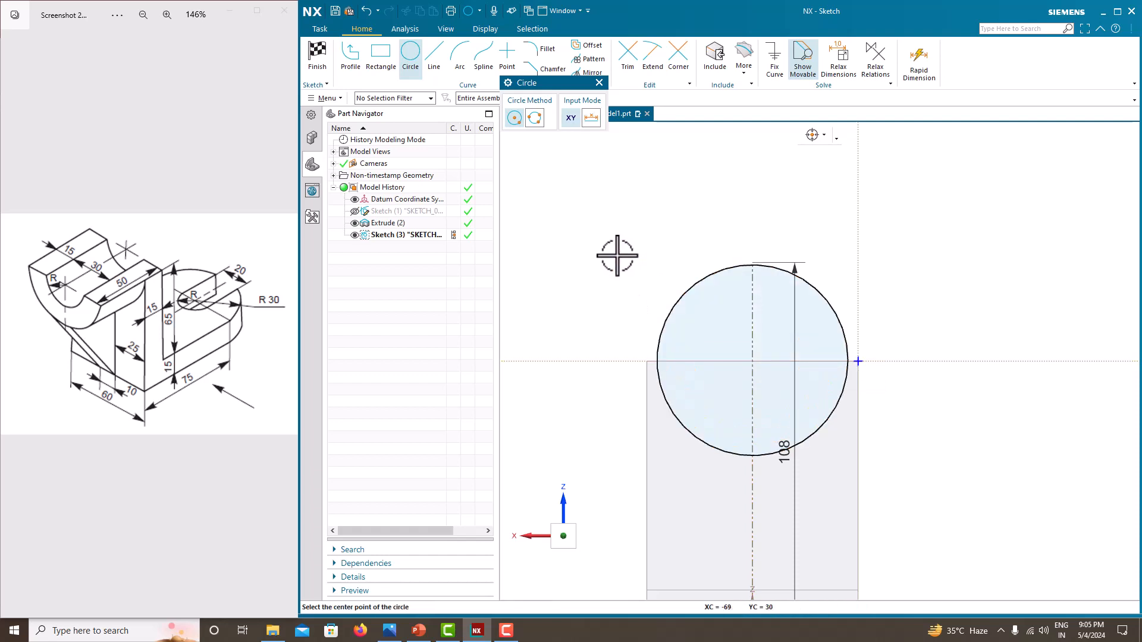
key("Escape")
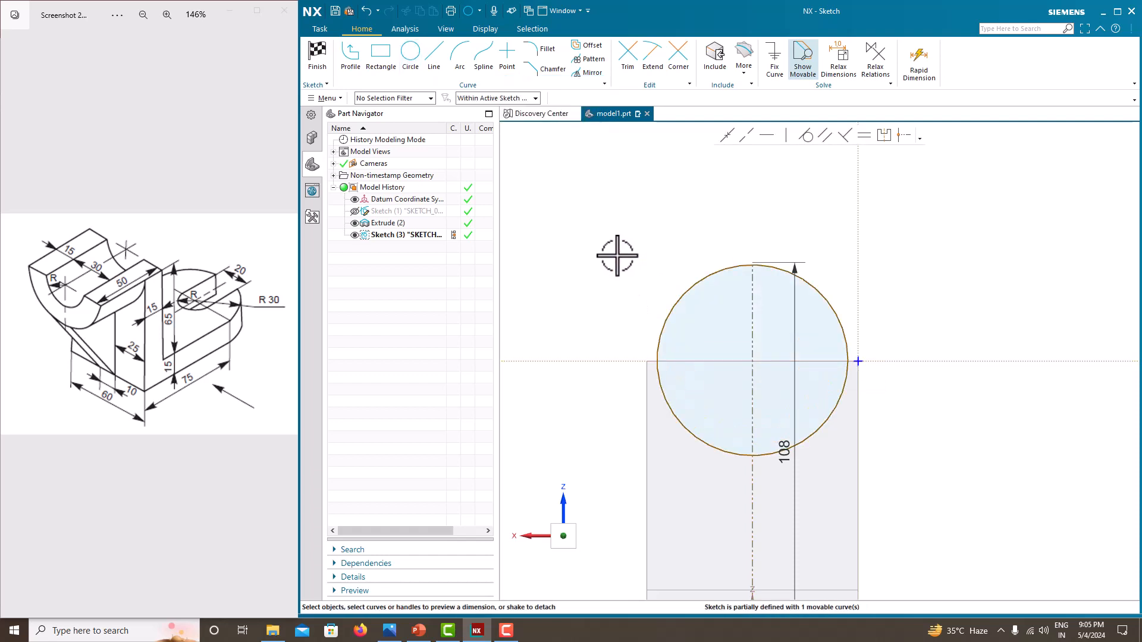
- Set the circle's diameter to 60 mm
left_click(826, 295)
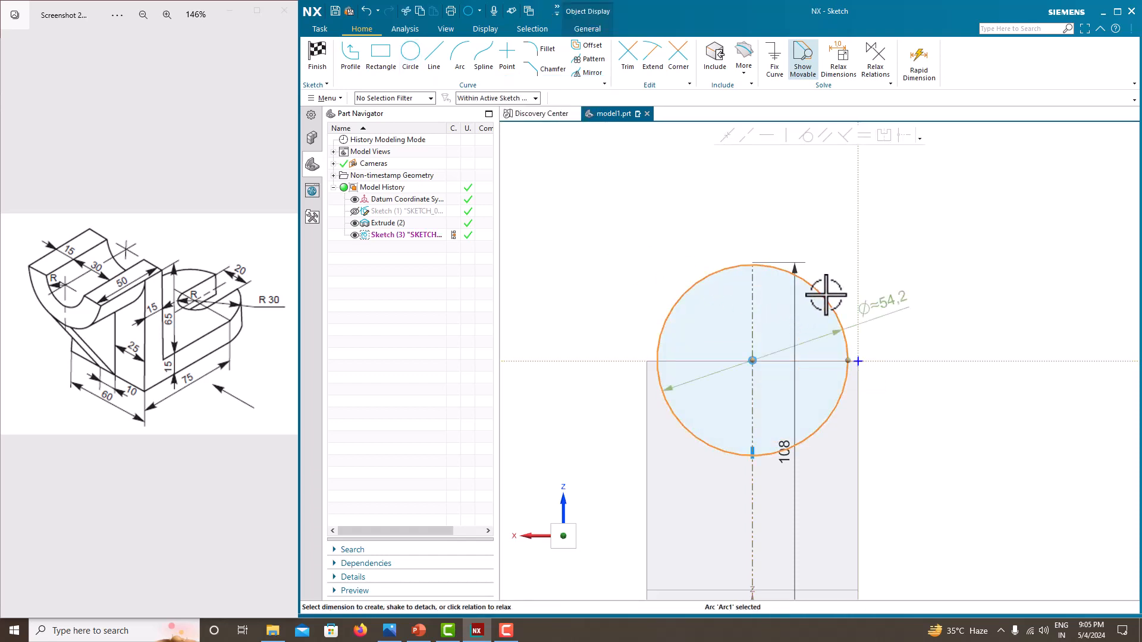
left_click(887, 305)
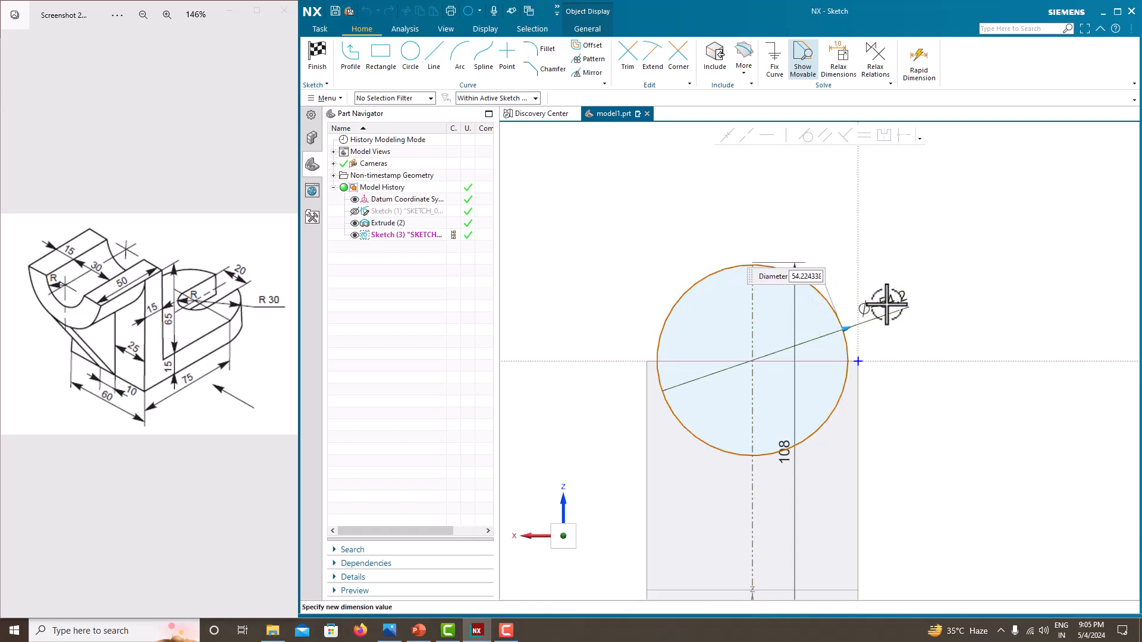
type("60")
key("Return")
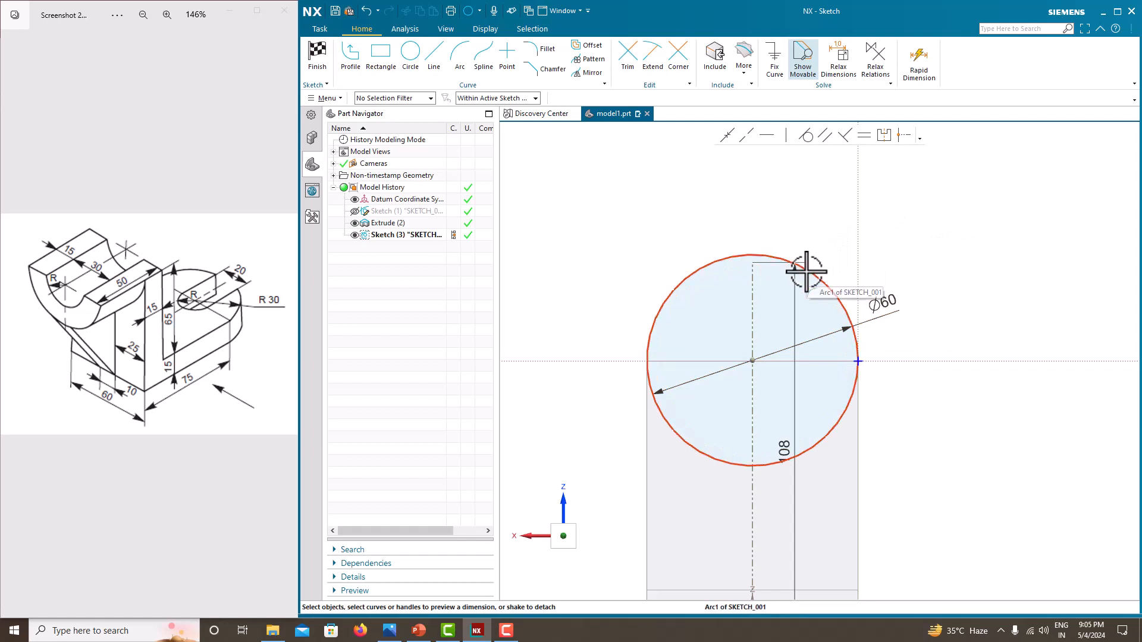
- Dimension the horizontal distance from the circle's centre to the sketch origin
scroll(800, 310, "down", 3)
scroll(795, 355, "up", 3)
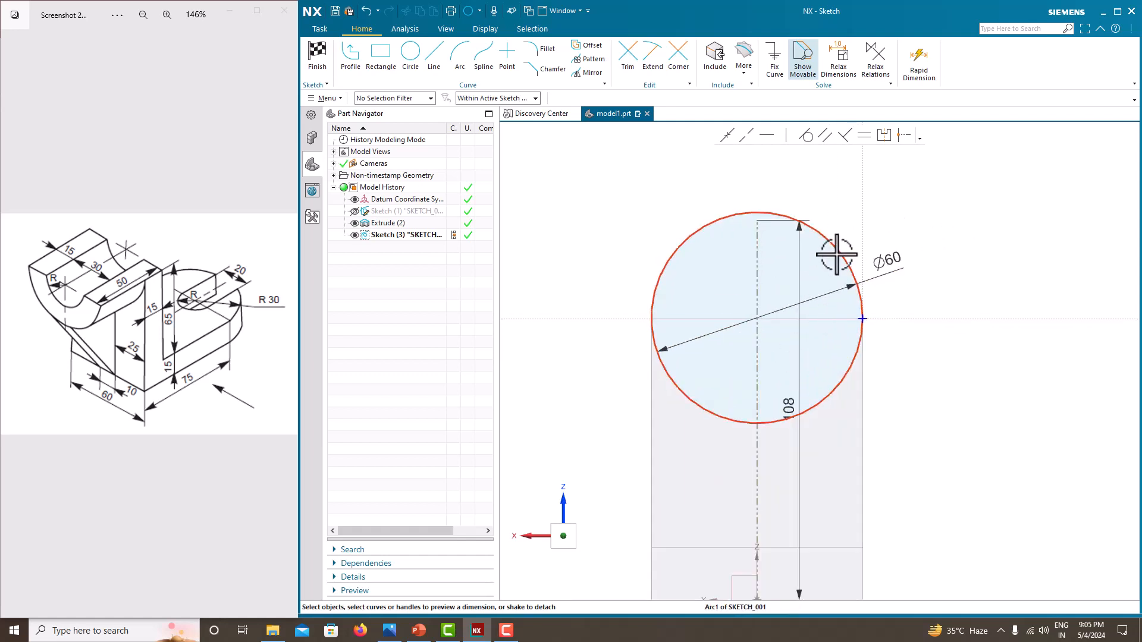
left_click(837, 254)
left_click(756, 318)
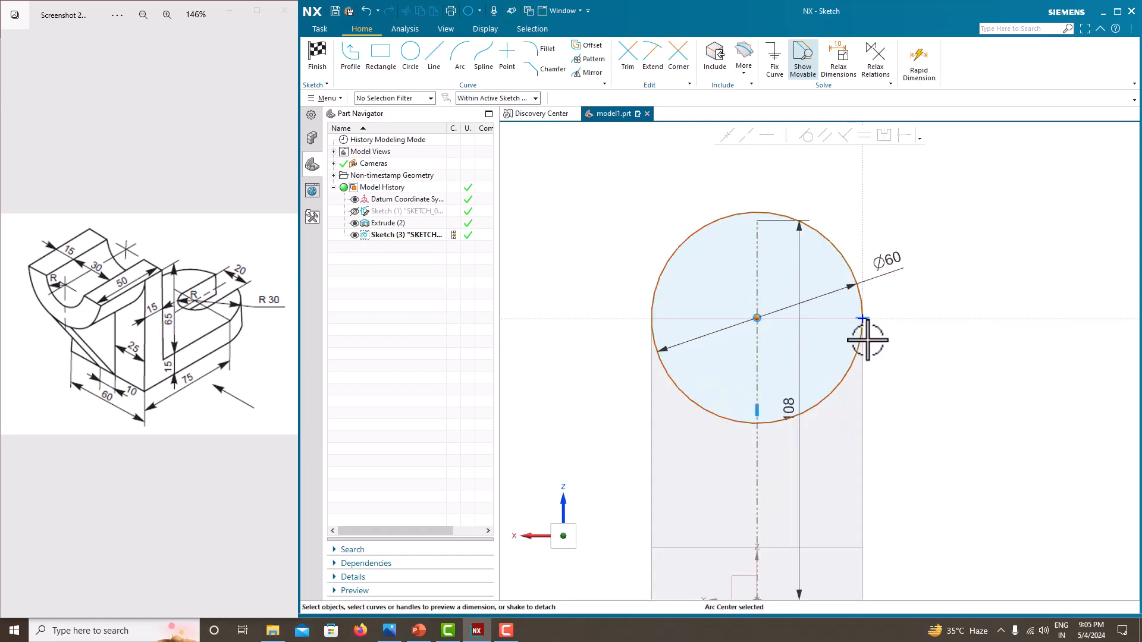
left_click(863, 340)
left_click(819, 322)
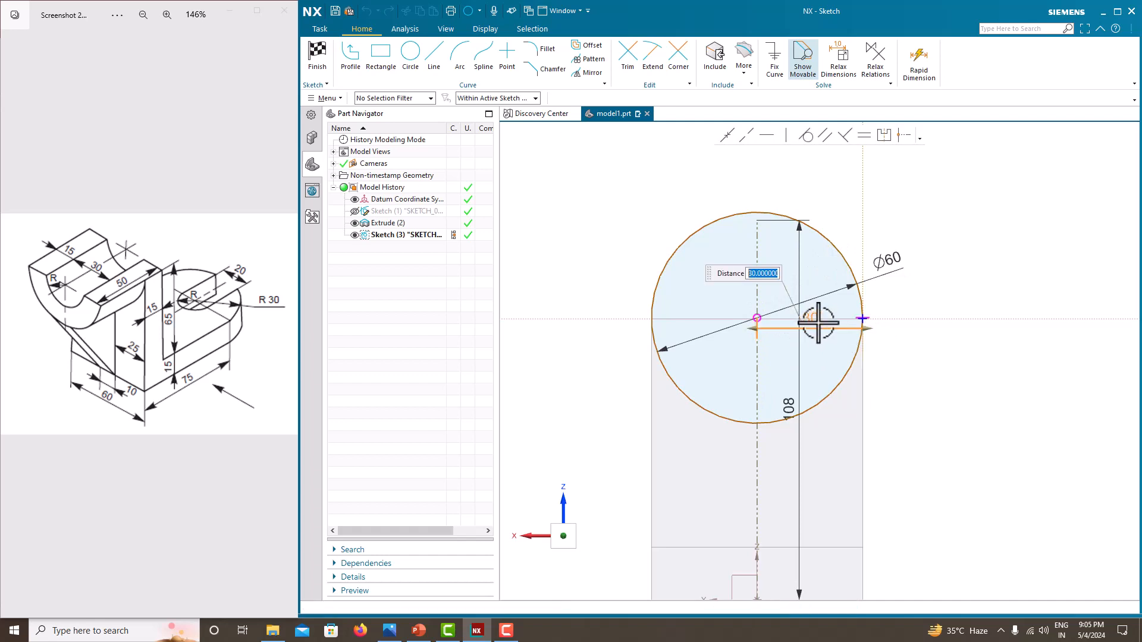
left_click(989, 274)
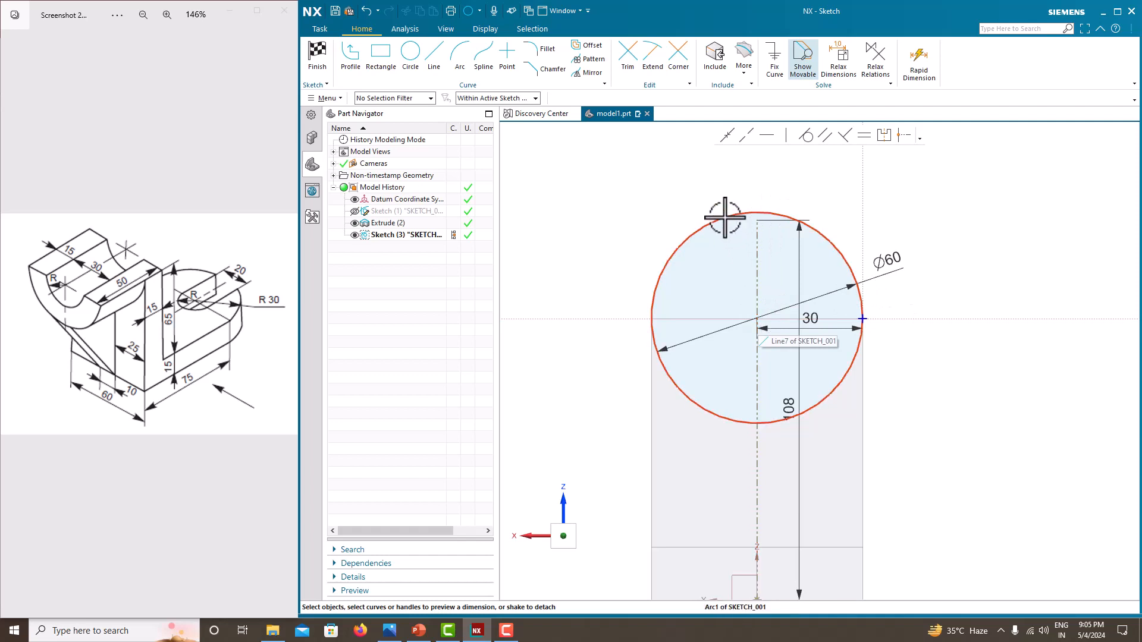
- Set the vertical distance between the circle's centre and the horizontal sketch axis to 0
left_click(756, 318)
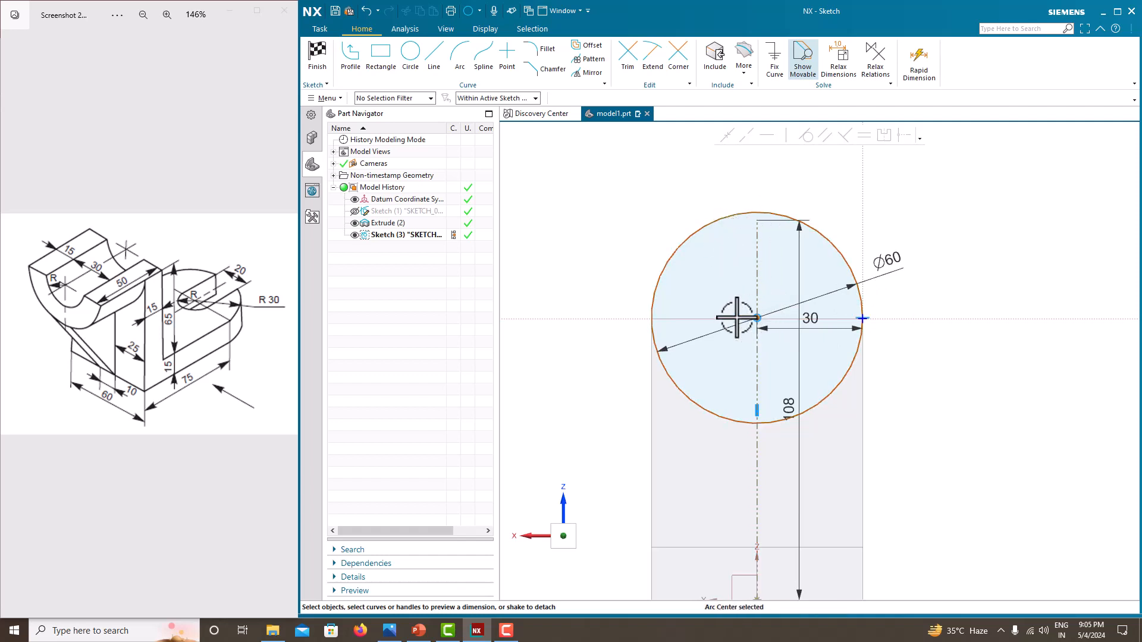
left_click(892, 319)
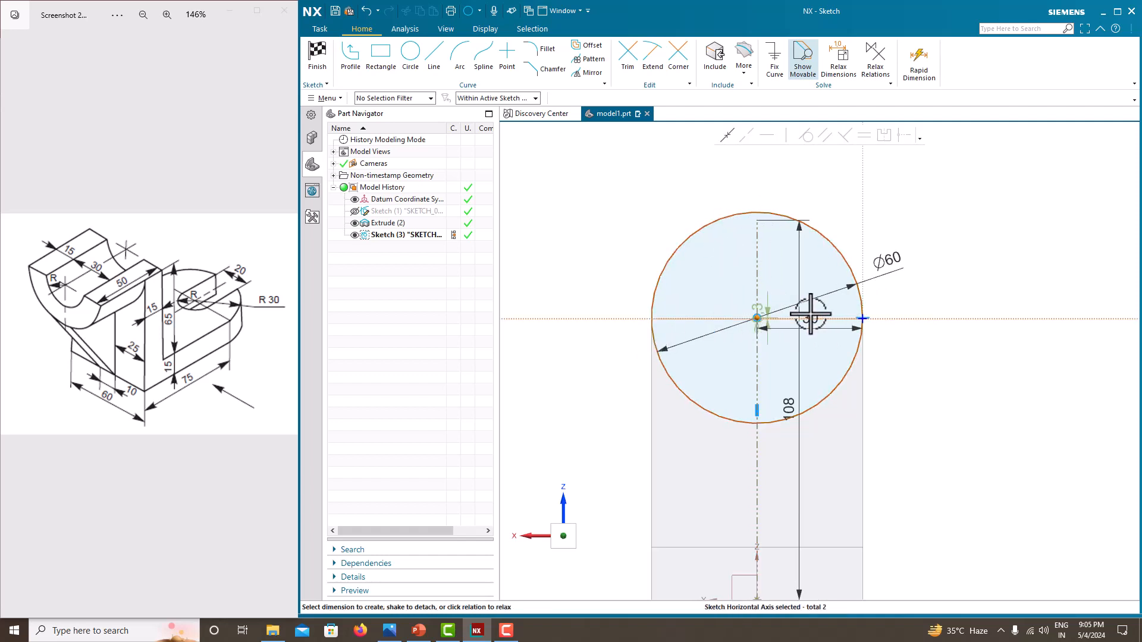
left_click(770, 306)
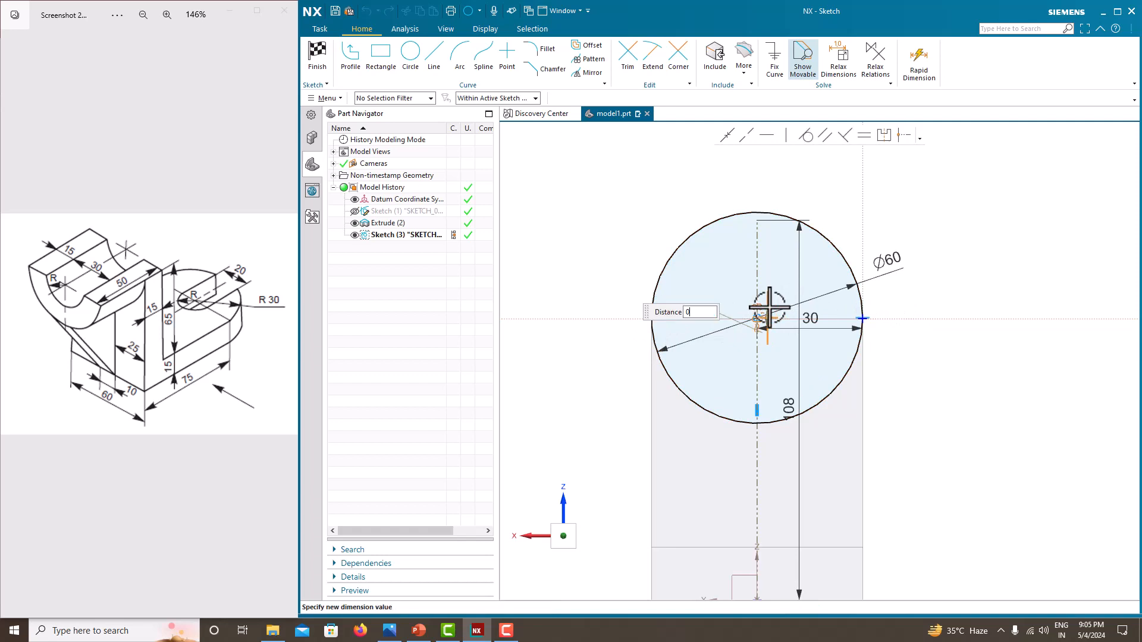
type("0")
key("Return")
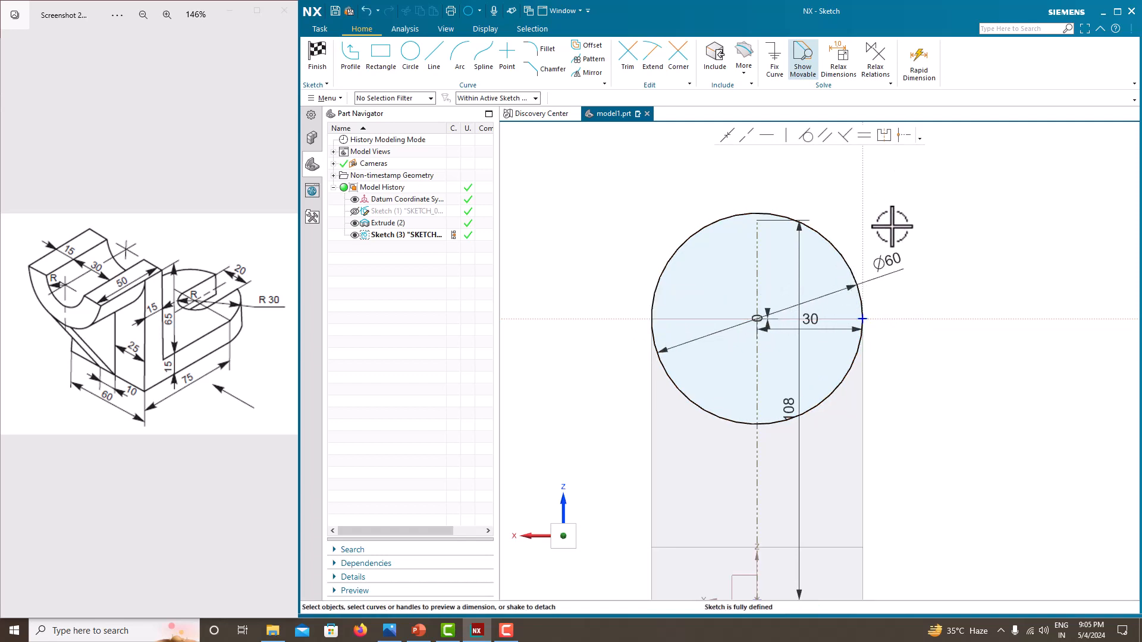
- Draw a horizontal line along the horizontal axis through the circle's centre, extending past both sides of the circle
right_click(567, 185)
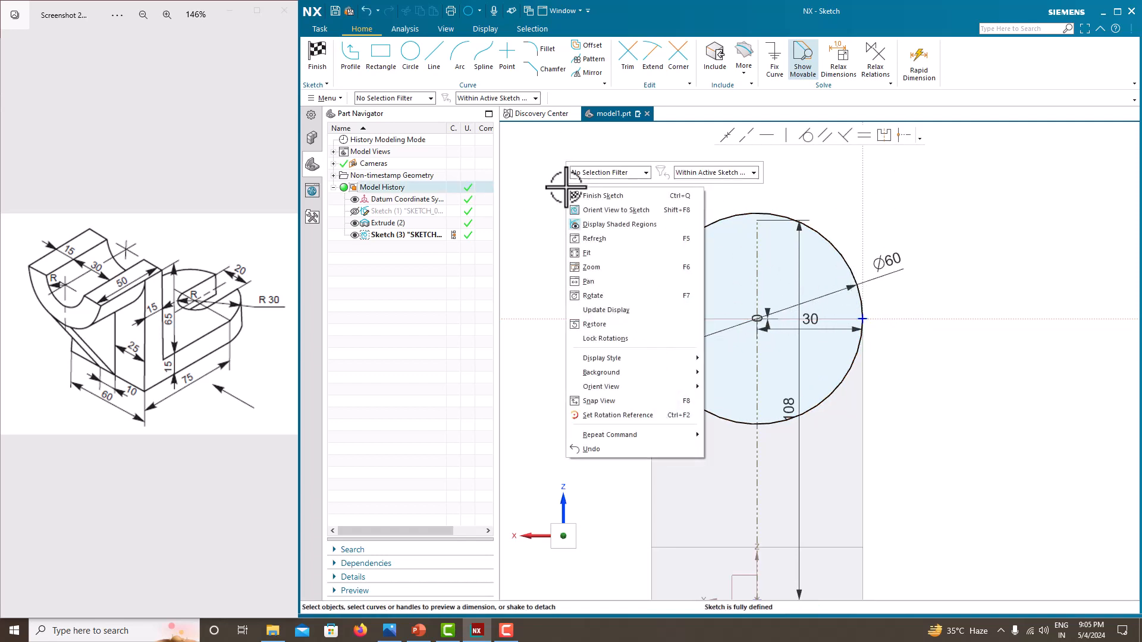
left_click(516, 257)
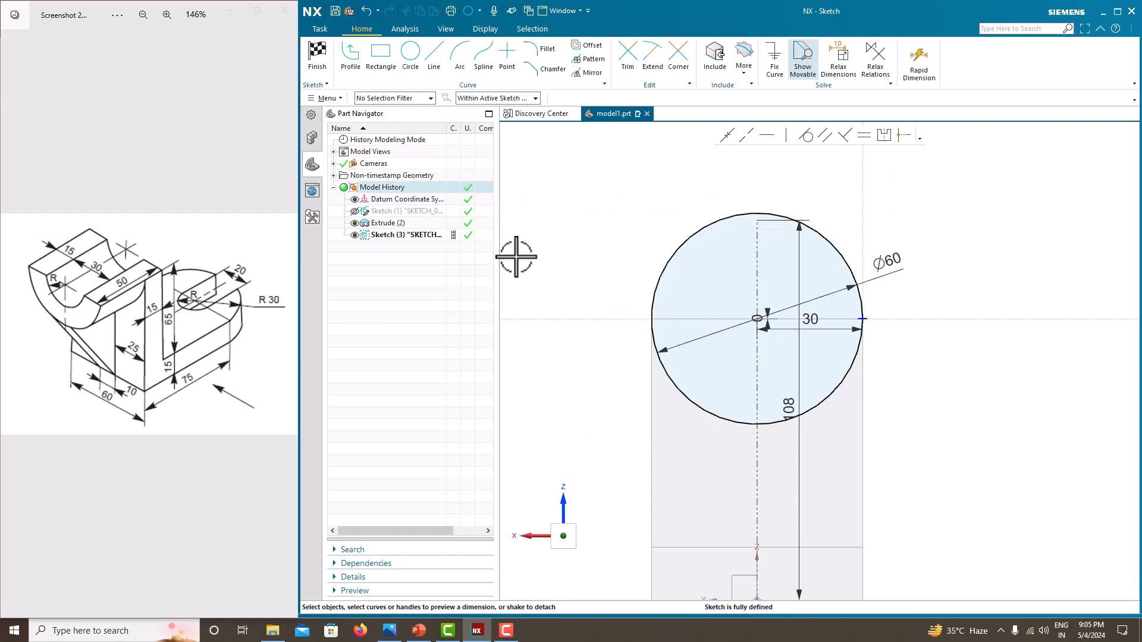
left_click(434, 66)
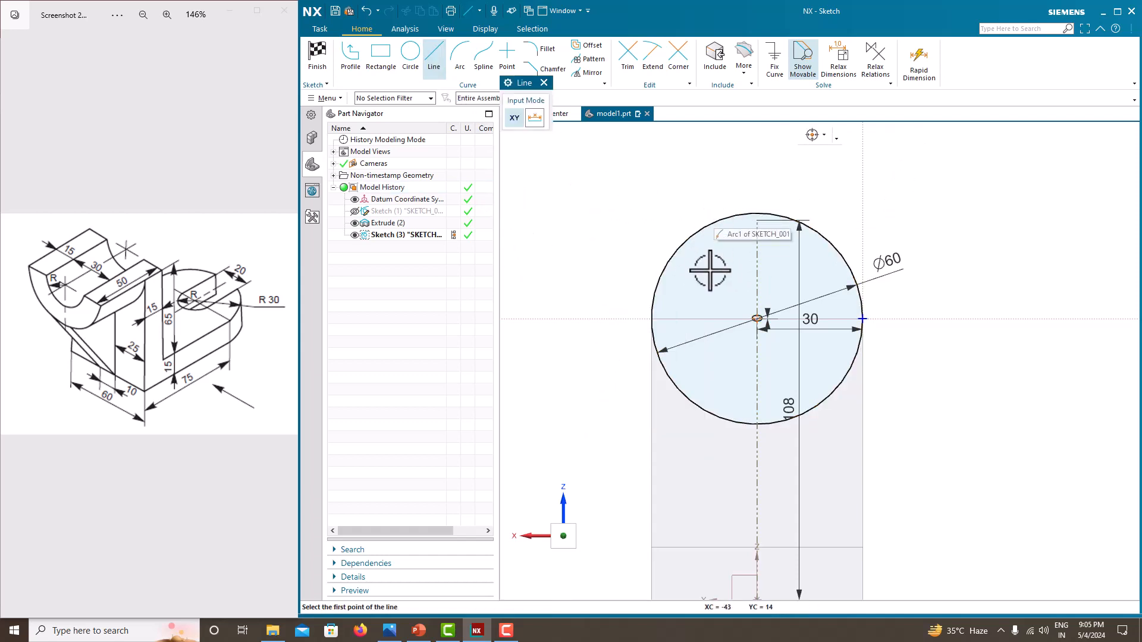
left_click(582, 320)
left_click(949, 318)
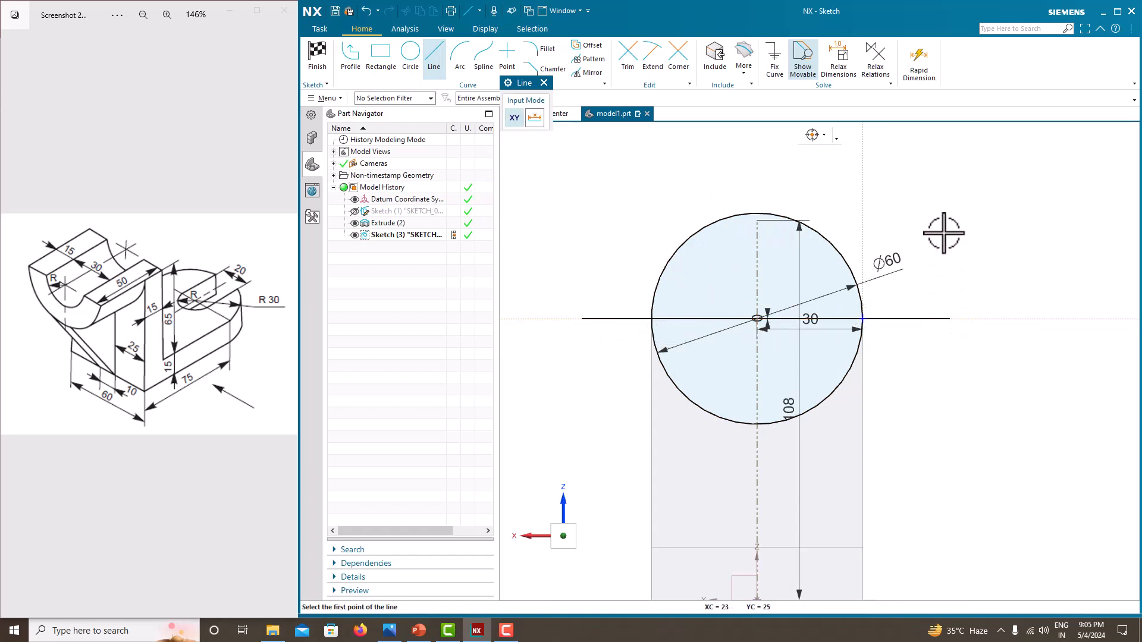
key("Escape")
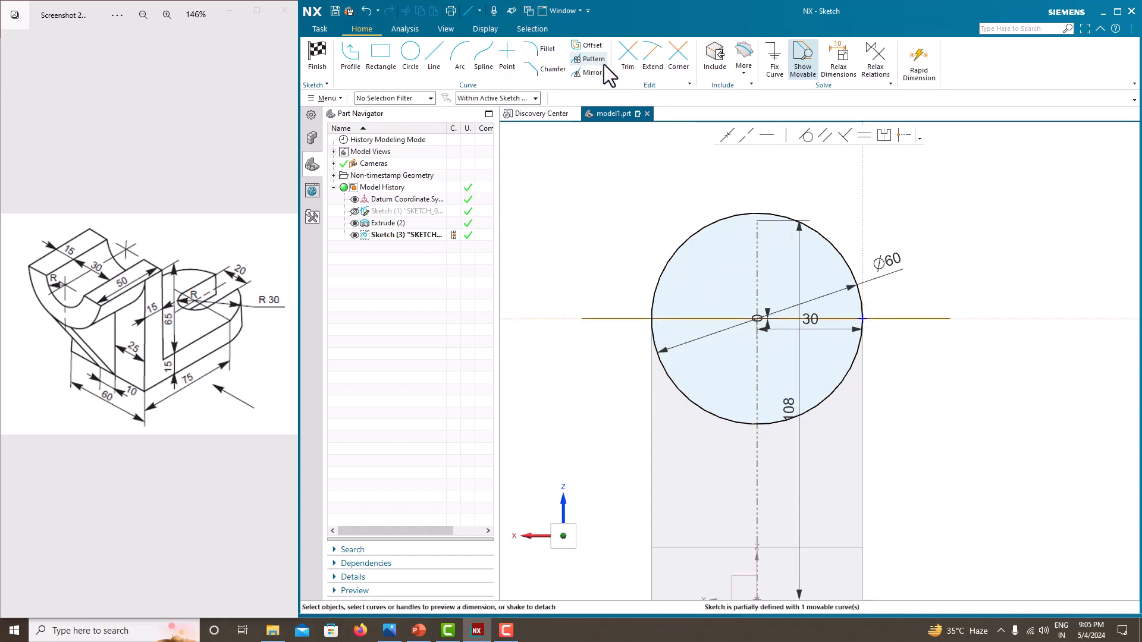
- Trim away the circle's upper half and the line's ends outside the circle, then finish the sketch
left_click(620, 59)
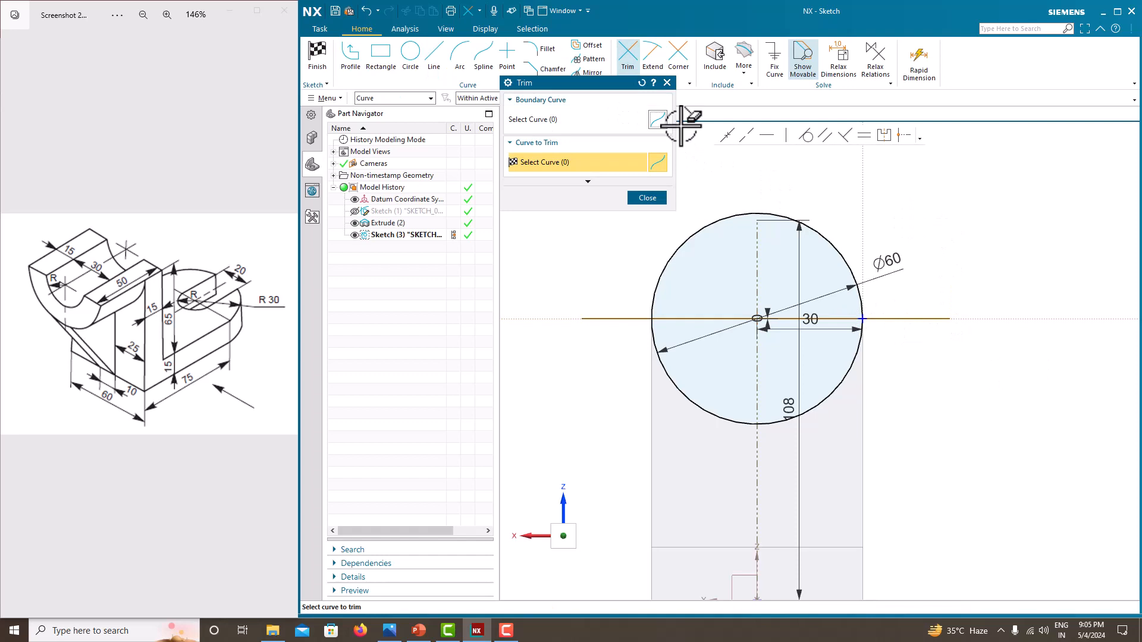
left_click(685, 238)
left_click(633, 315)
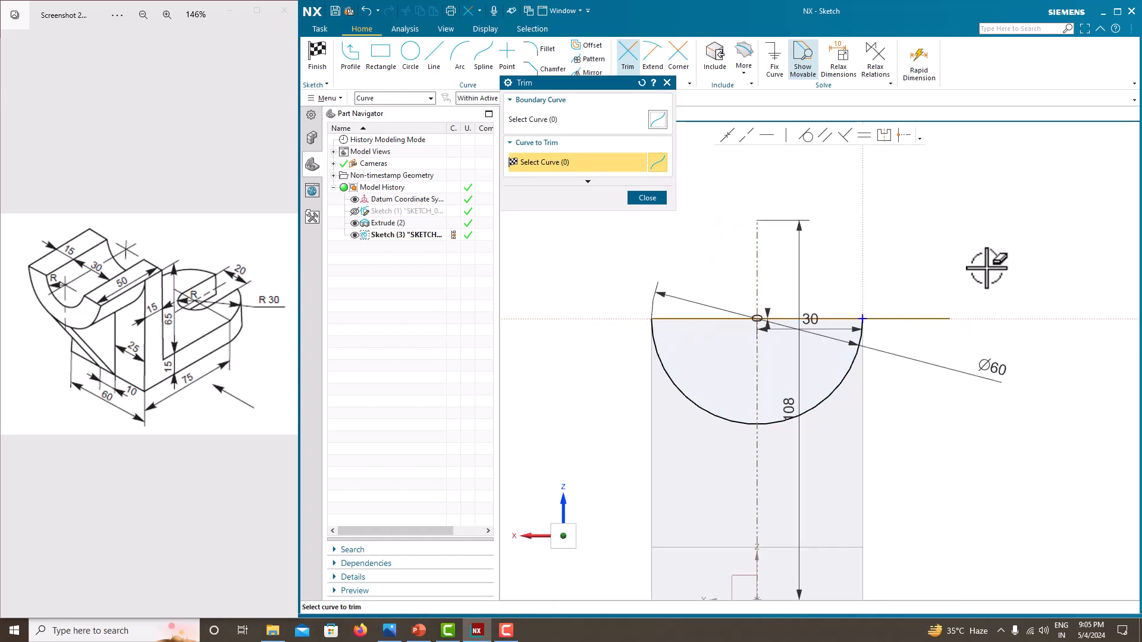
left_click(921, 315)
left_click(647, 197)
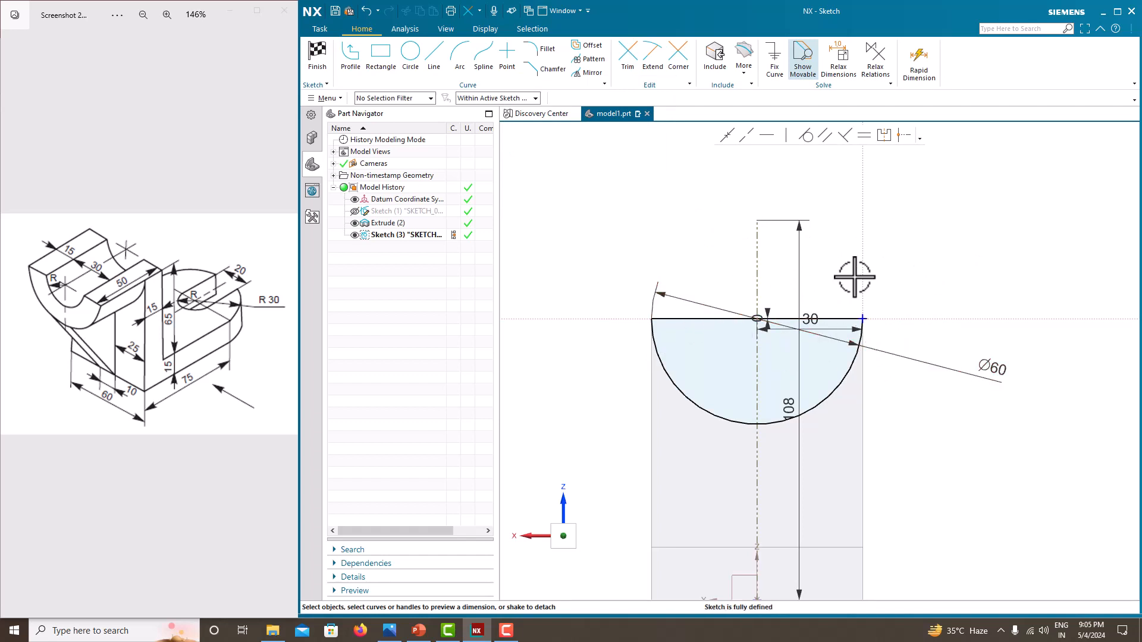
right_click(632, 214)
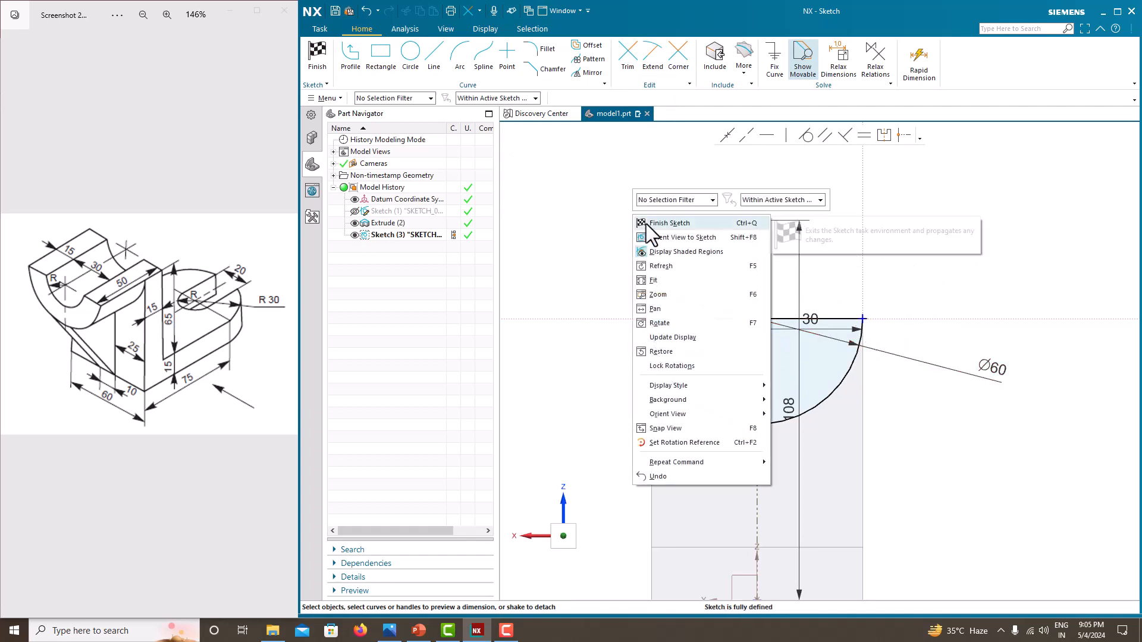
left_click(648, 224)
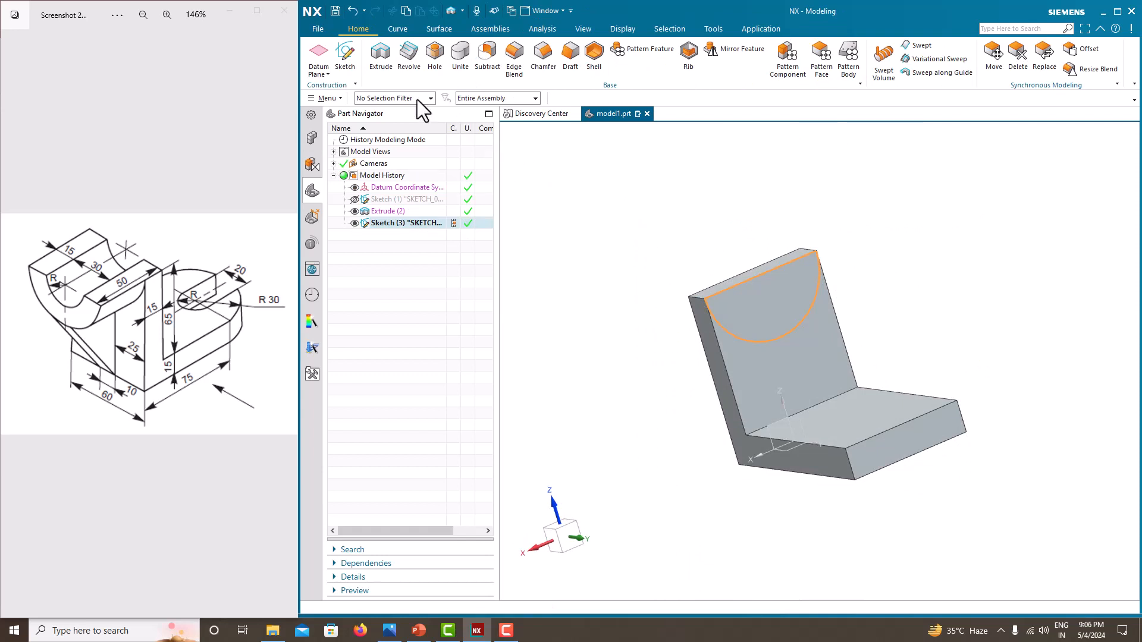
- Extrude the half-circle profile 50 mm, uniting it with the existing body
left_click(379, 65)
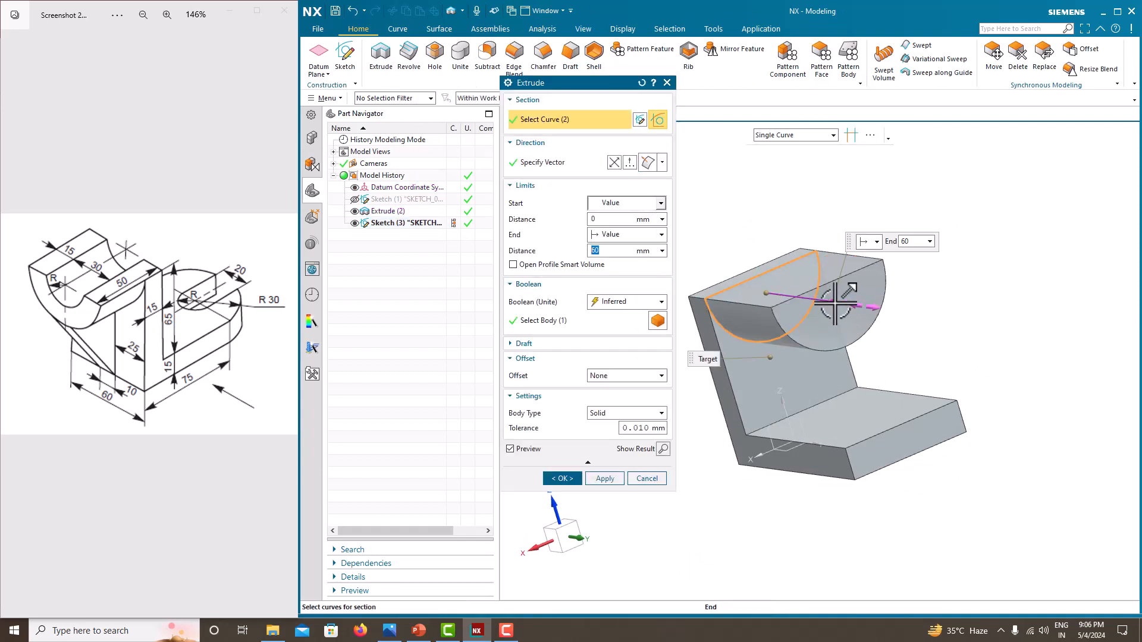
left_click(606, 303)
left_click(609, 328)
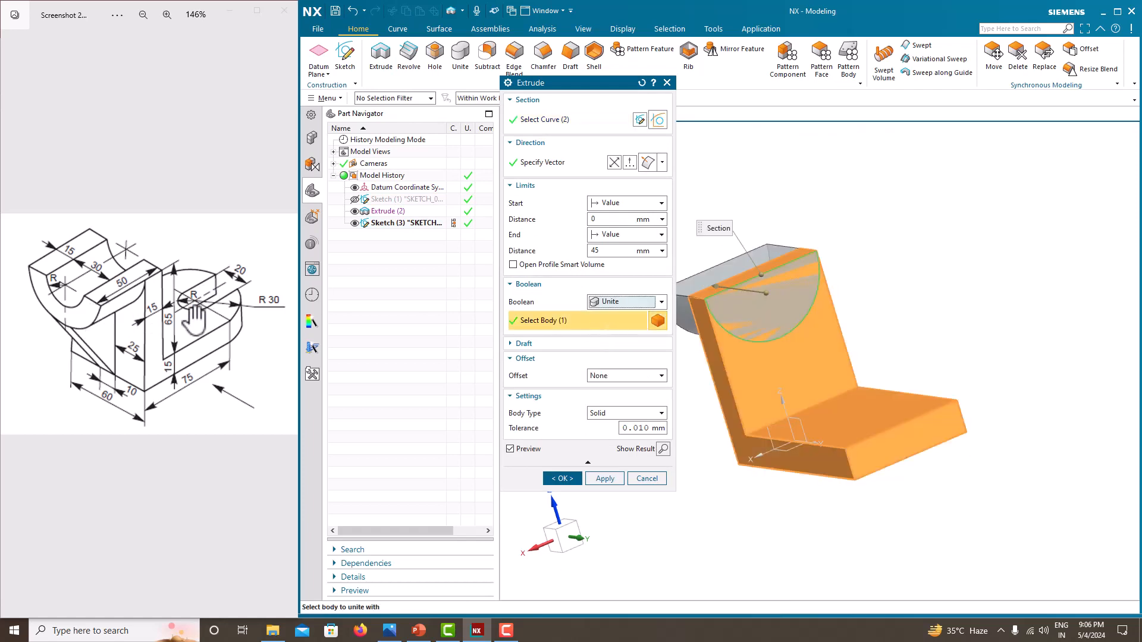
left_click_drag(604, 254, 506, 239)
type("50")
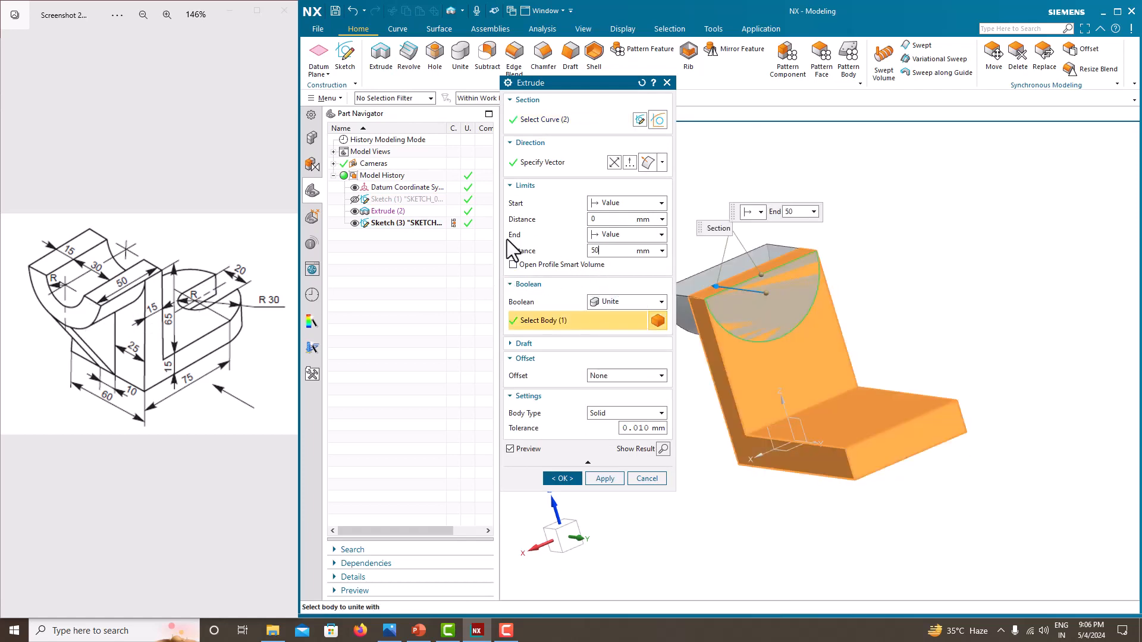
key("Return")
left_click(559, 480)
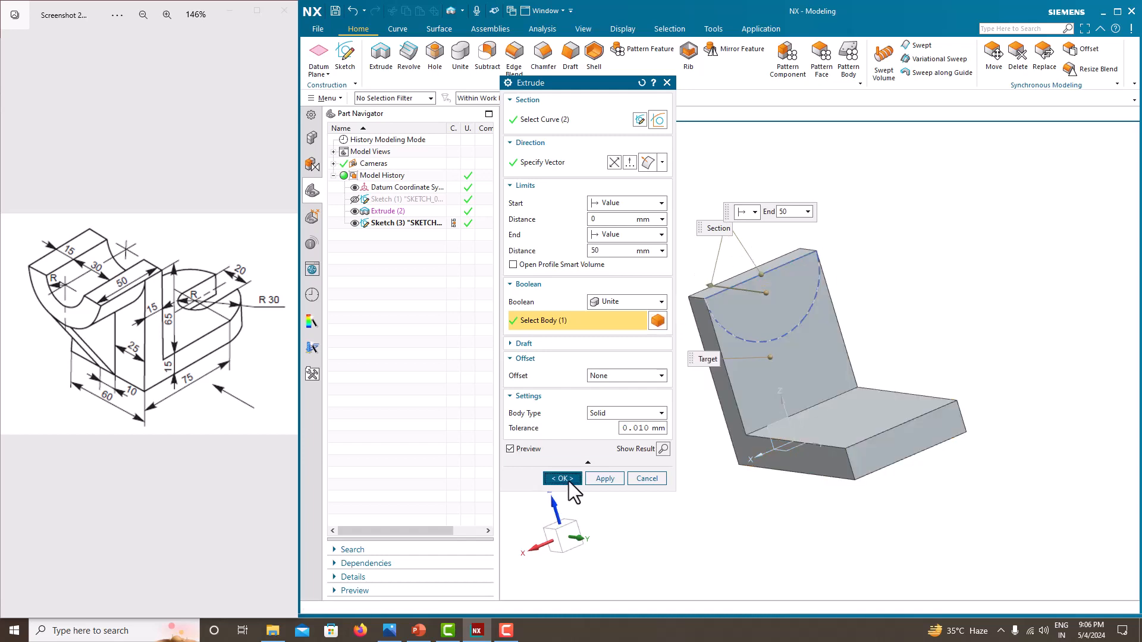
- Hide the half-circle sketch and create a new sketch on the Right datum plane
mouse_move(619, 318)
middle_mouse_down()
mouse_move(661, 322)
mouse_move(638, 322)
middle_mouse_up()
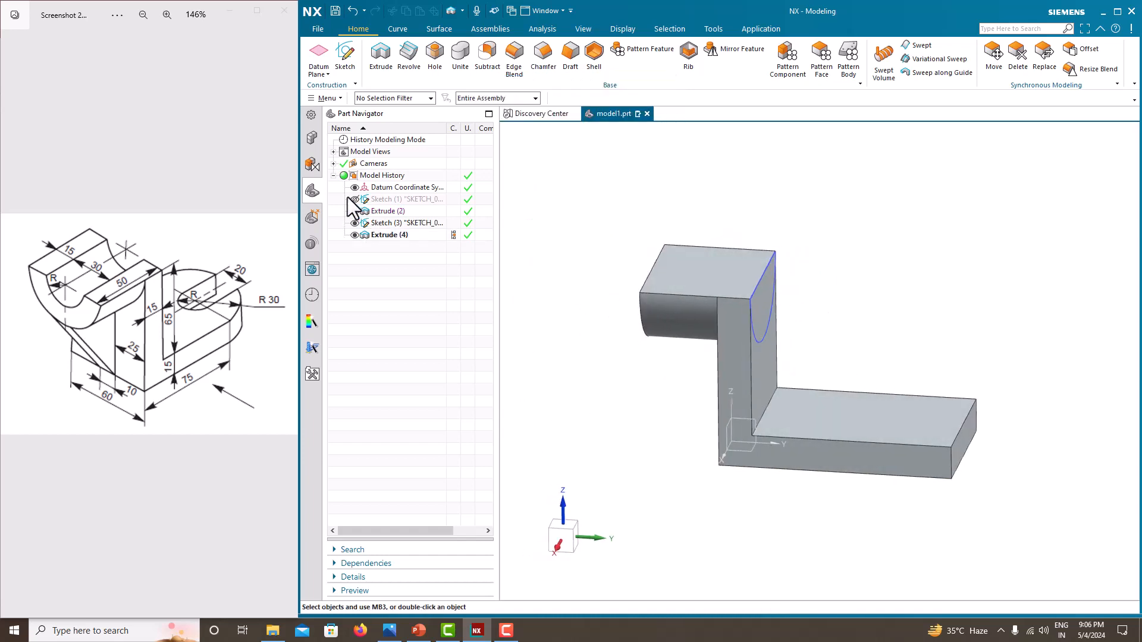
mouse_move(599, 269)
middle_mouse_down()
mouse_move(657, 270)
mouse_move(627, 265)
mouse_move(658, 280)
middle_mouse_up()
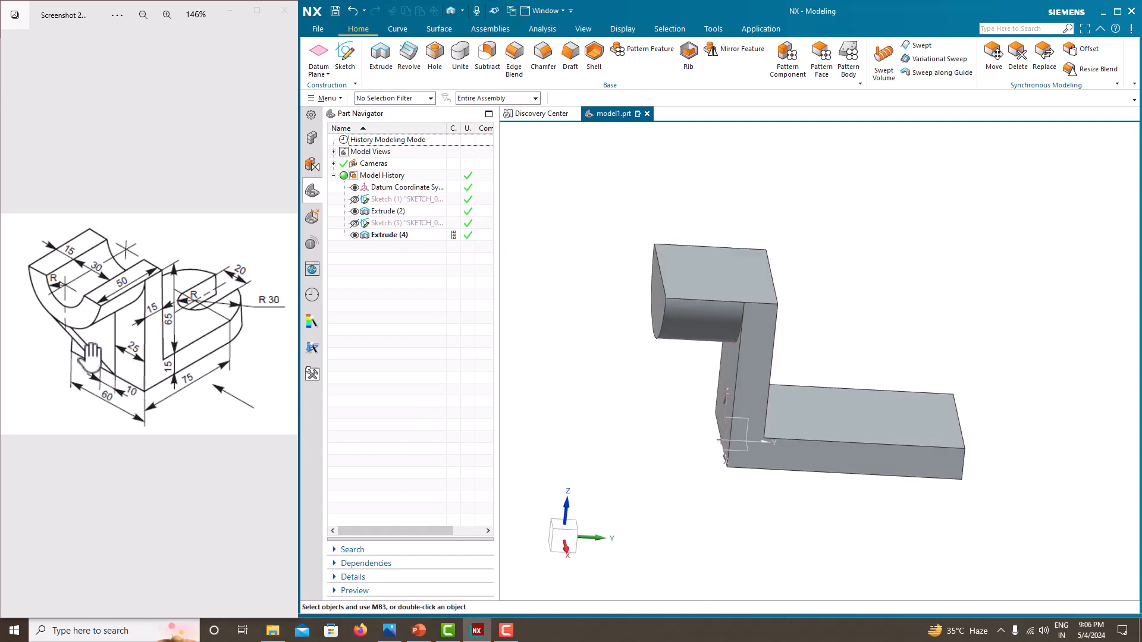
left_click(346, 60)
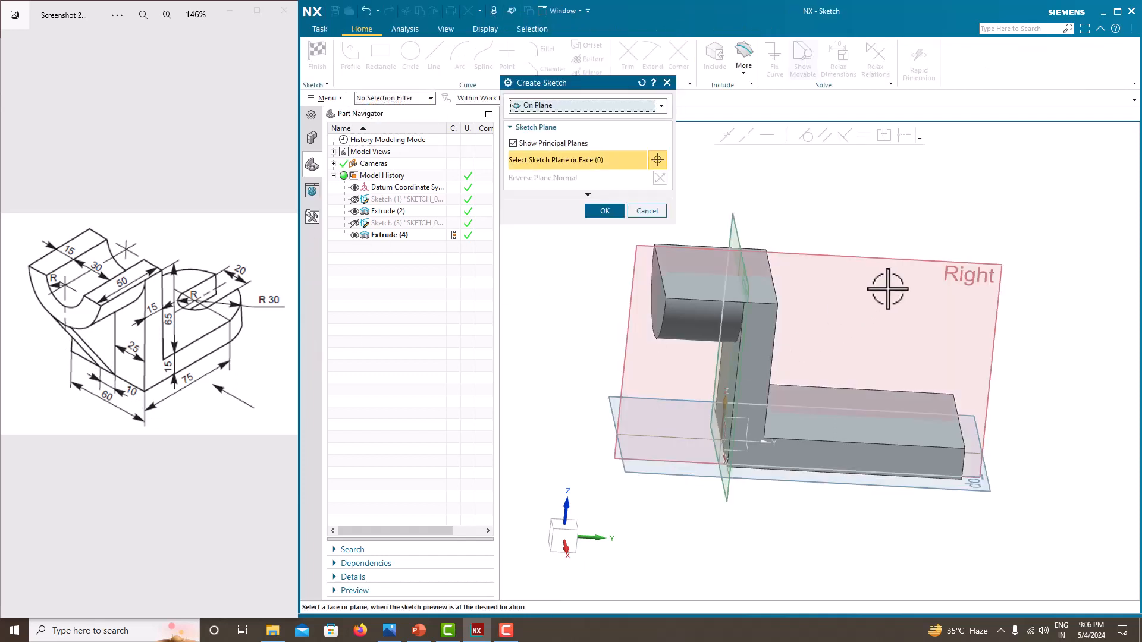
left_click(885, 256)
left_click(605, 211)
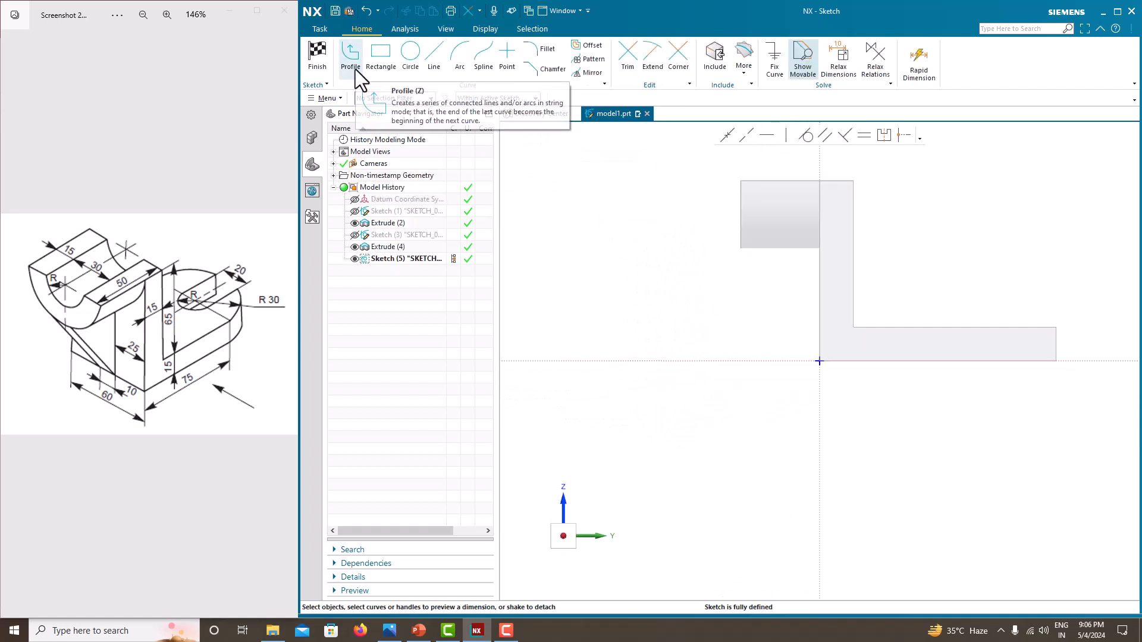
- Draw a sloped line from the sketch origin to a point on the lower edge of the new rounded extrusion
left_click(351, 60)
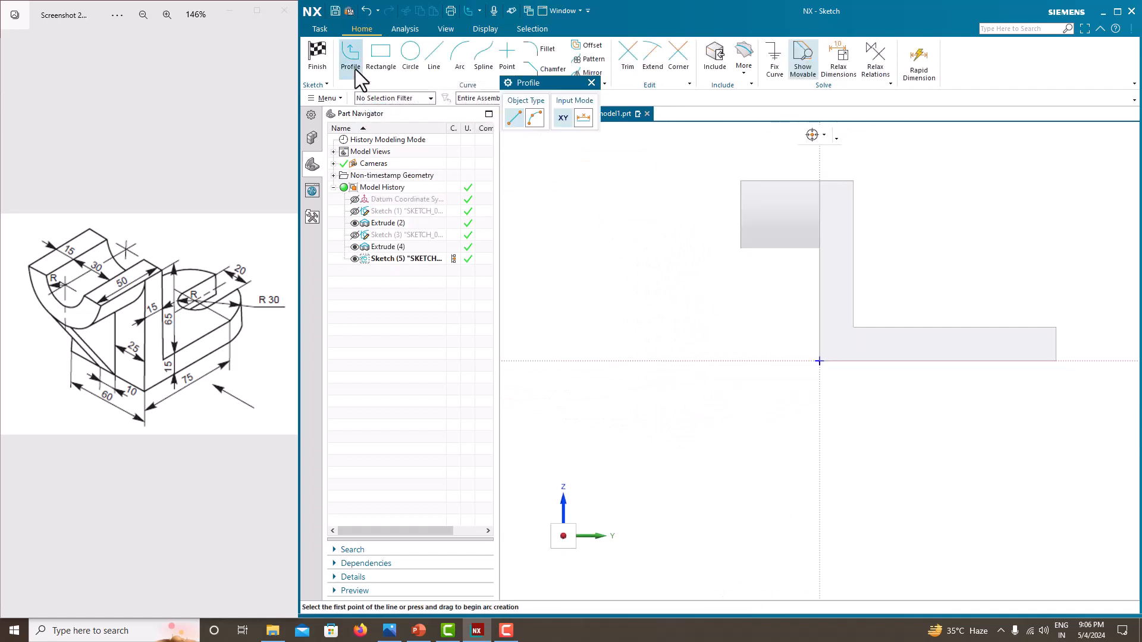
left_click(820, 366)
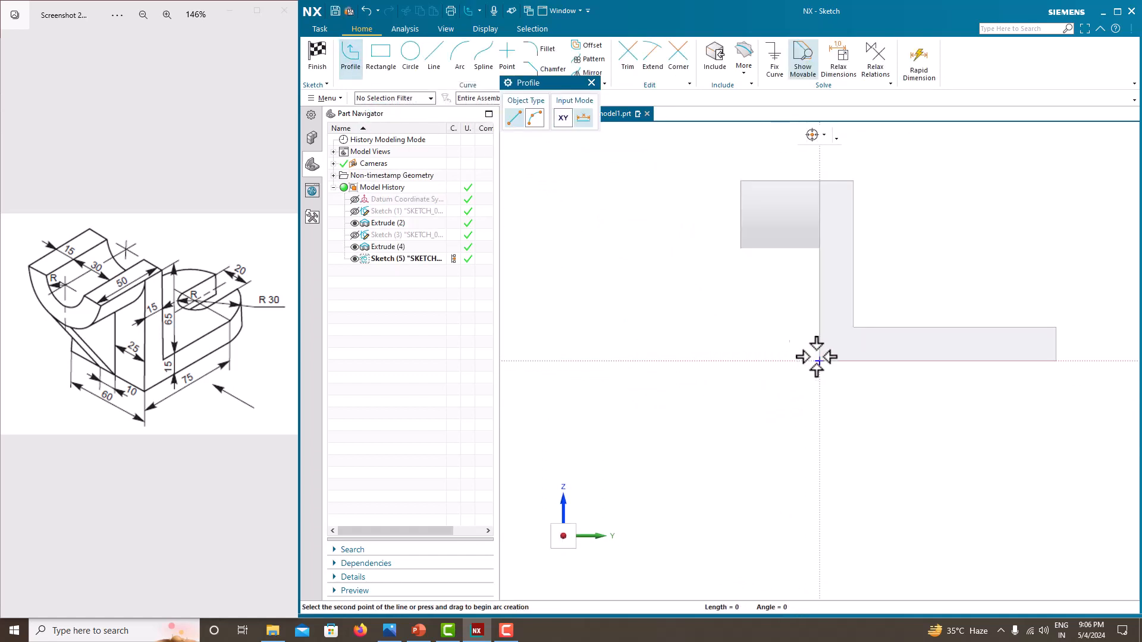
right_click(739, 251)
left_click(761, 255)
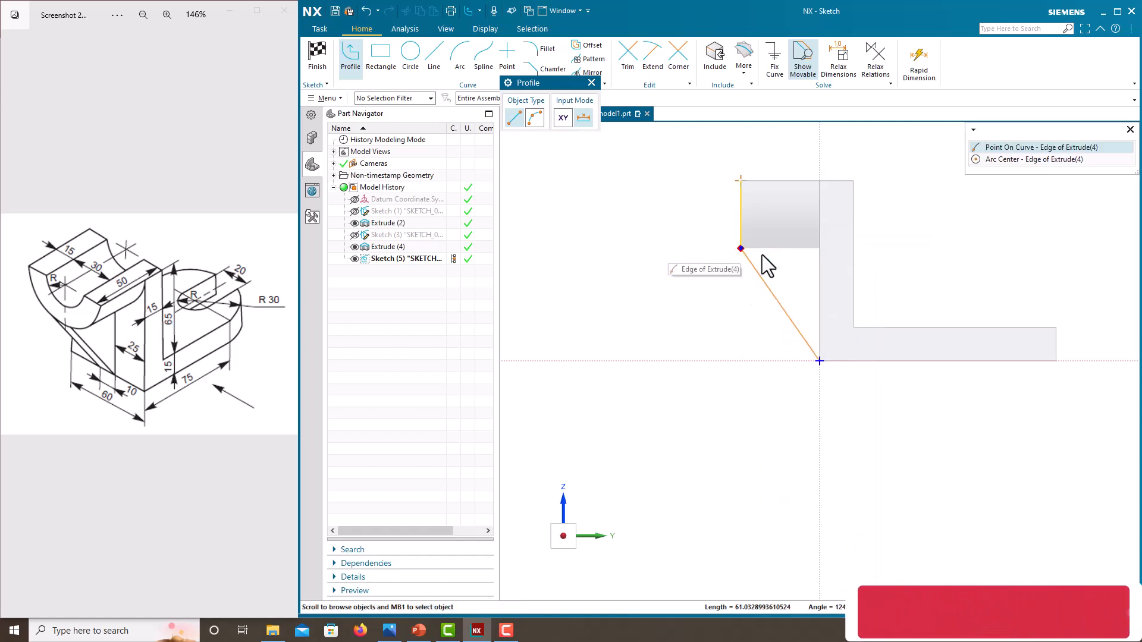
left_click(1011, 147)
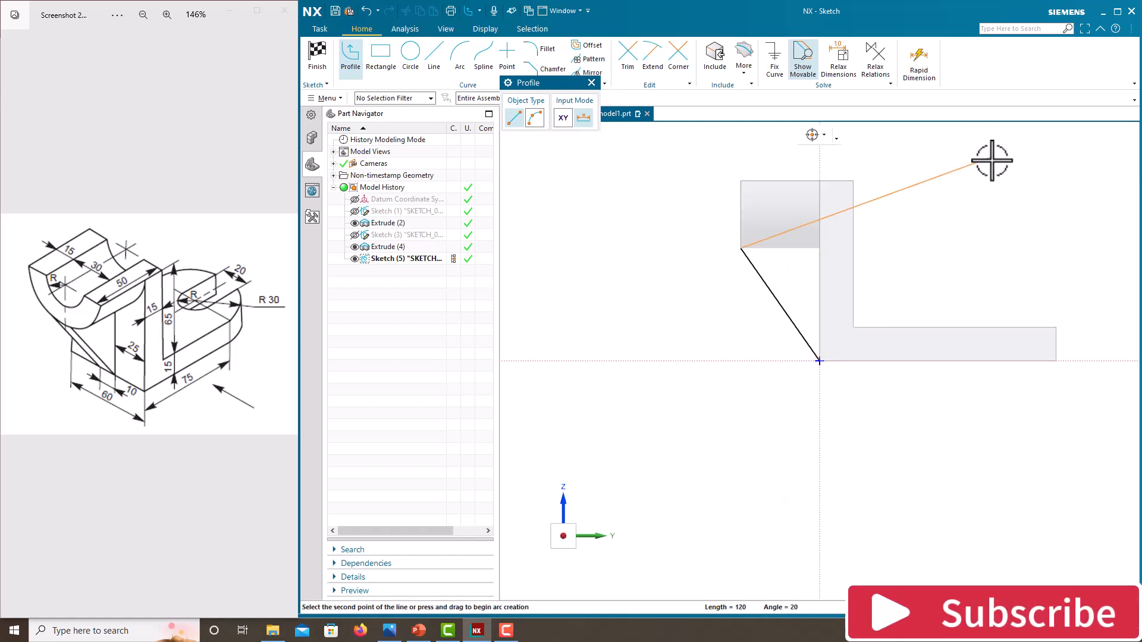
key("Escape")
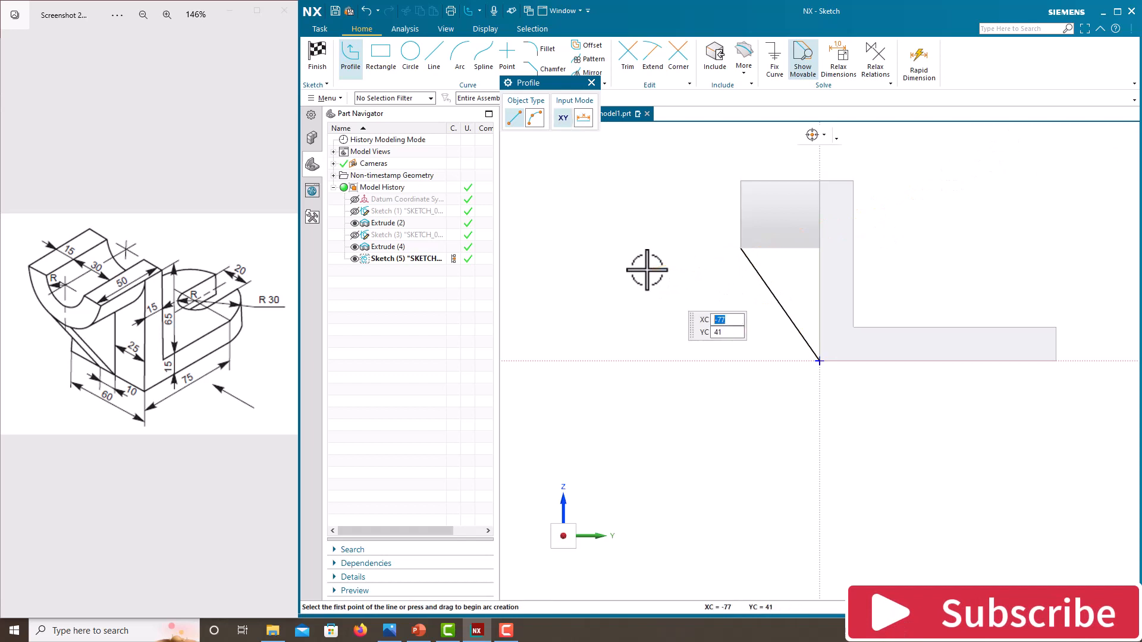
key("Escape")
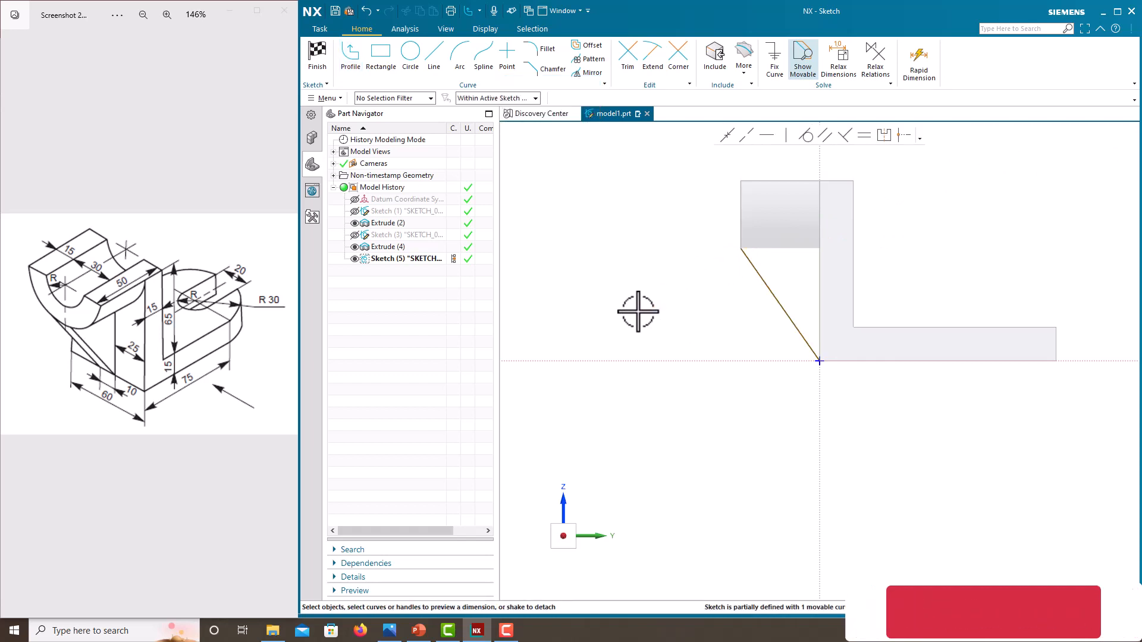
- Dimension the sloped line's horizontal span as 35 mm and vertical span as 50 mm, then finish the sketch
left_click(764, 282)
double_click(780, 386)
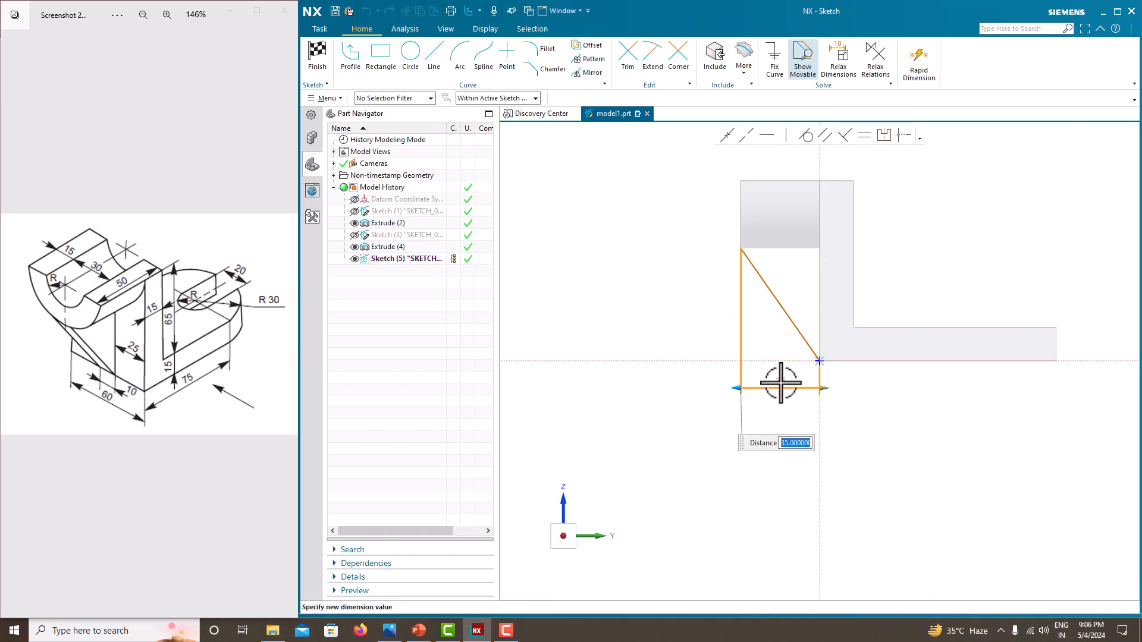
key("Return")
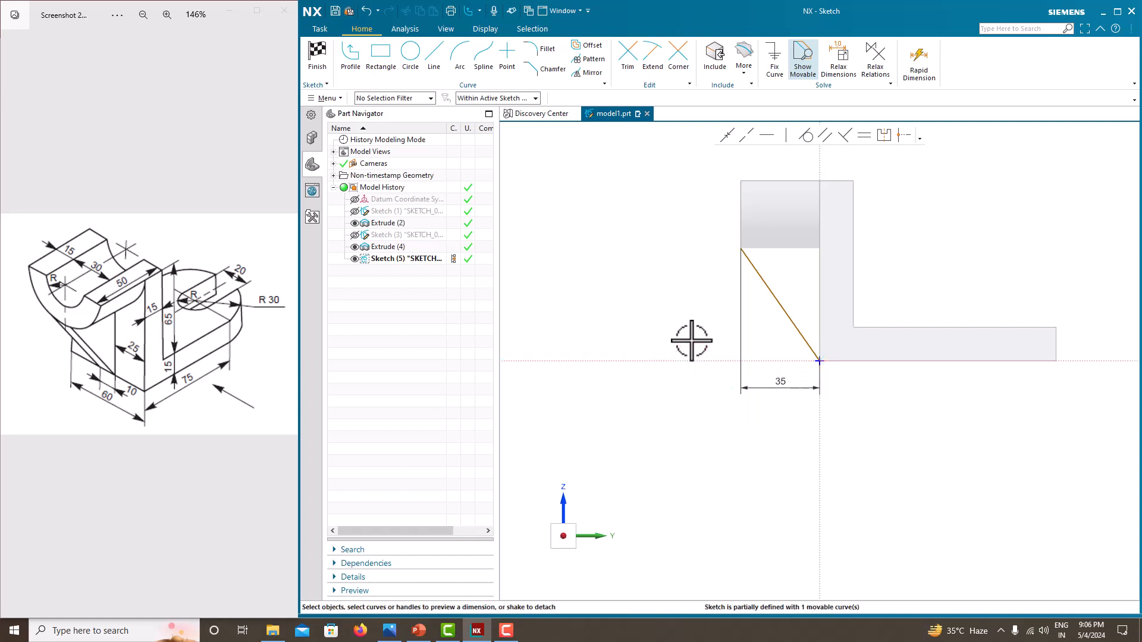
left_click(759, 323)
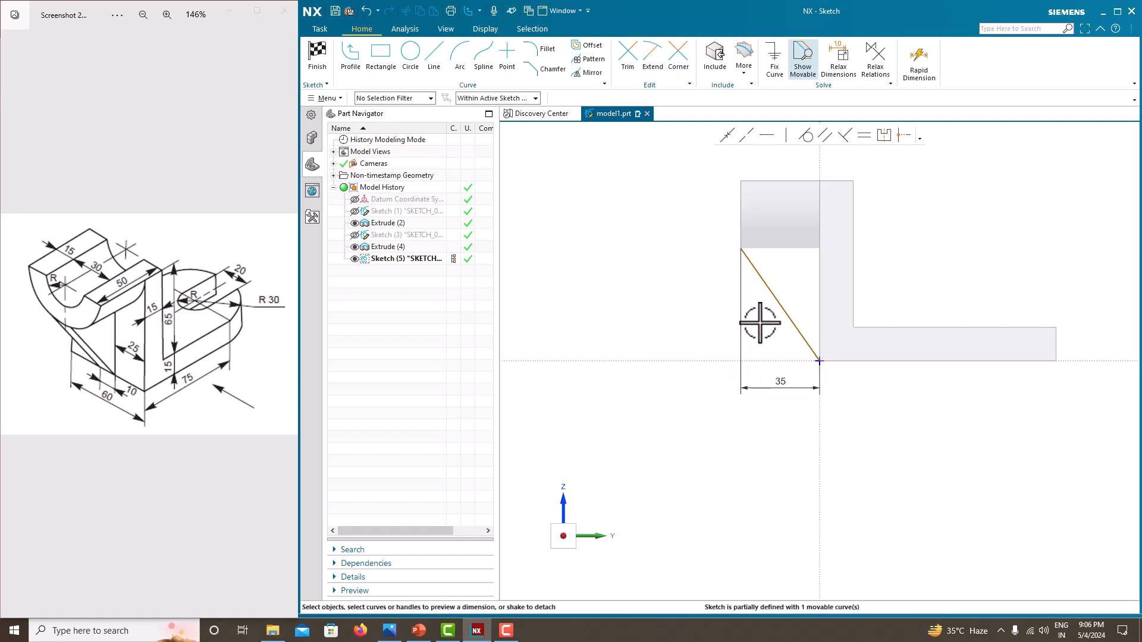
left_click(773, 308)
left_click(724, 300)
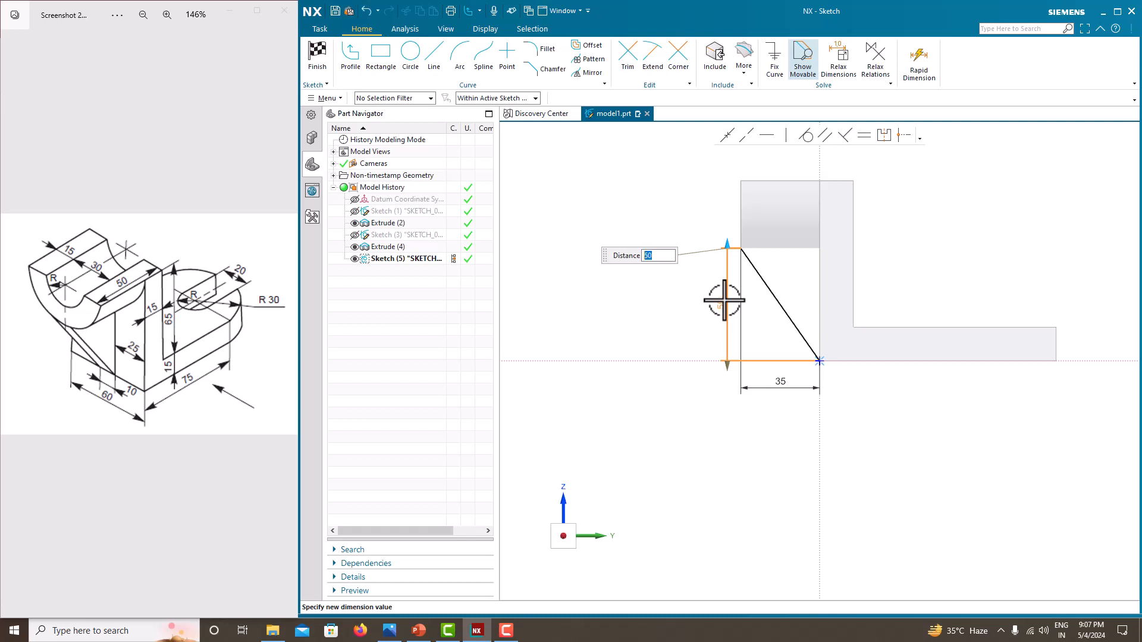
key("Return")
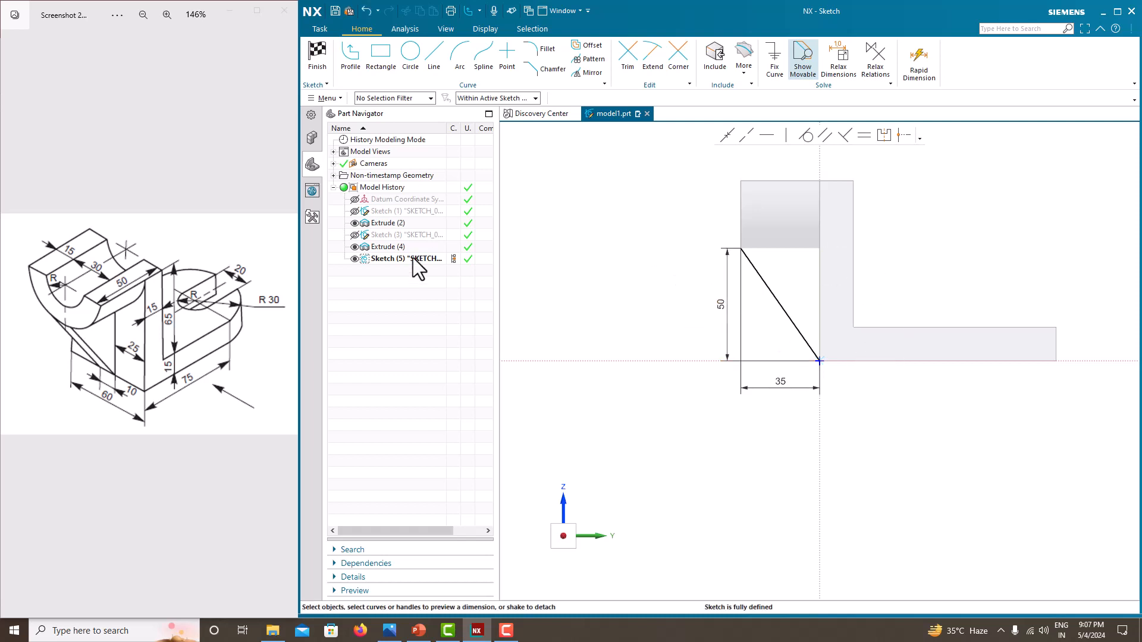
right_click(607, 241)
left_click(615, 245)
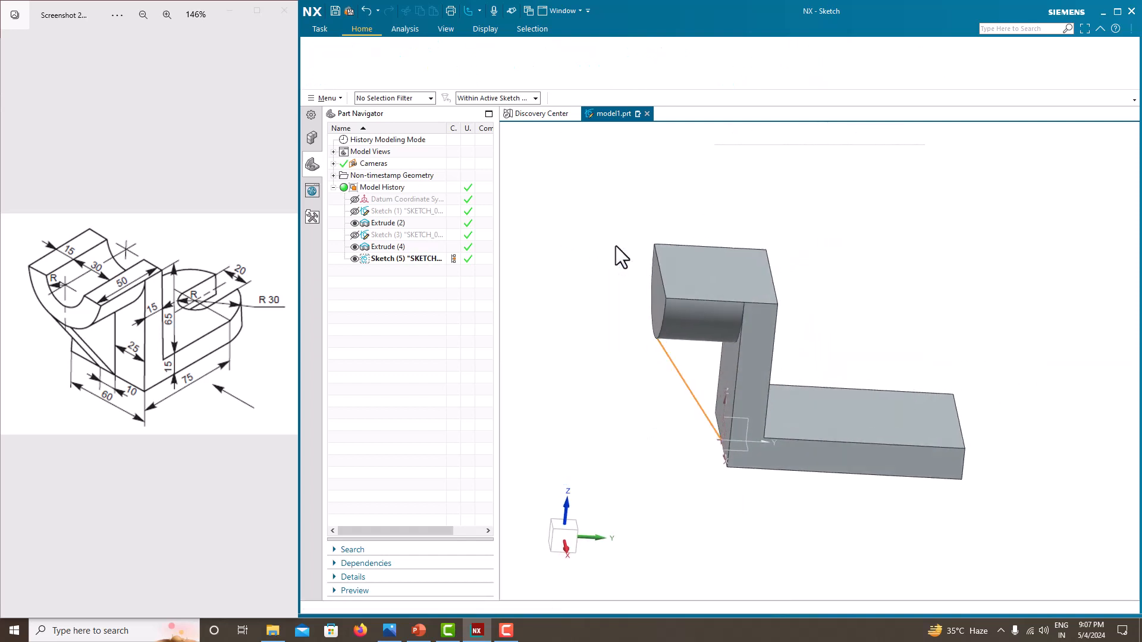
- Try creating a 15 mm symmetric Rib from the sloped line, parallel to the section plane
mouse_move(612, 280)
middle_mouse_down()
mouse_move(622, 349)
mouse_move(677, 333)
middle_mouse_up()
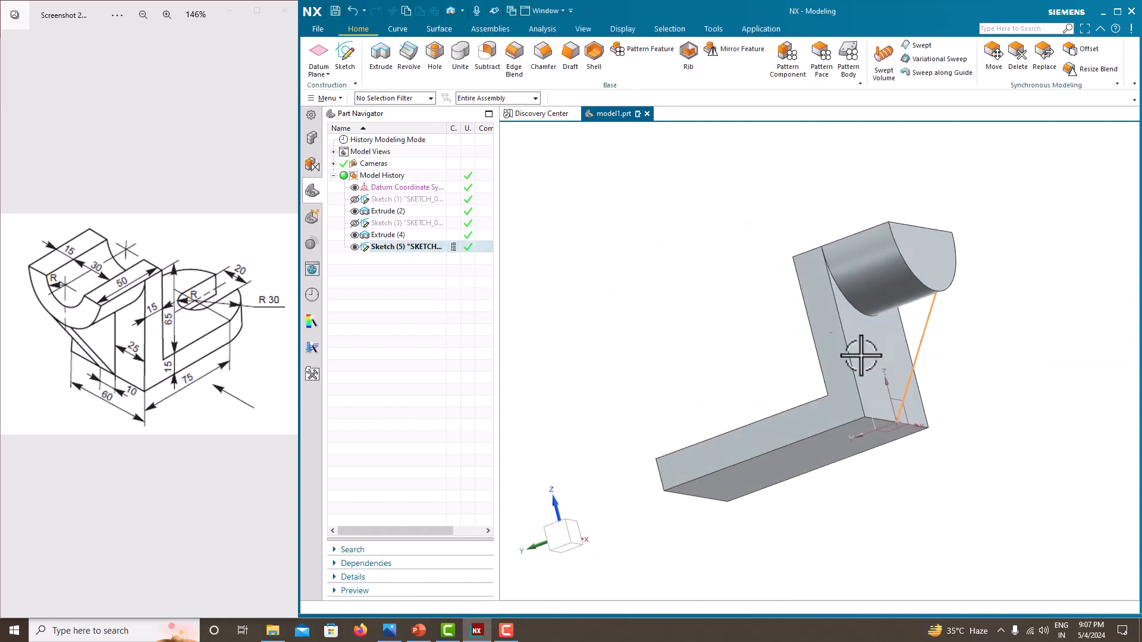
left_click(683, 63)
middle_click_drag(1015, 483, 990, 474)
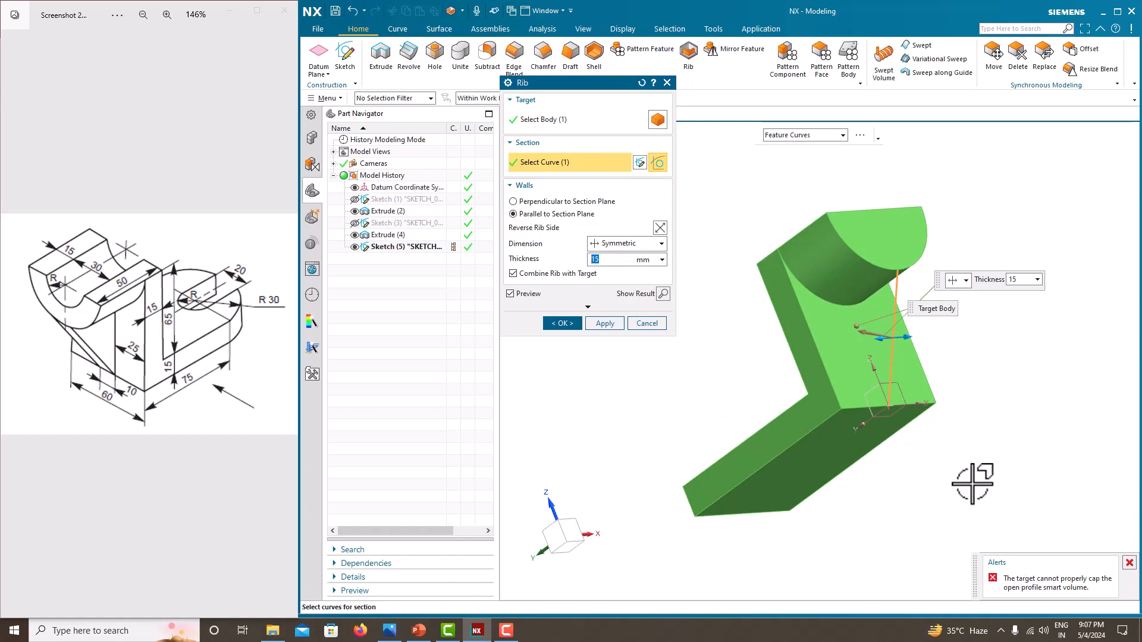
middle_click_drag(968, 401, 756, 329)
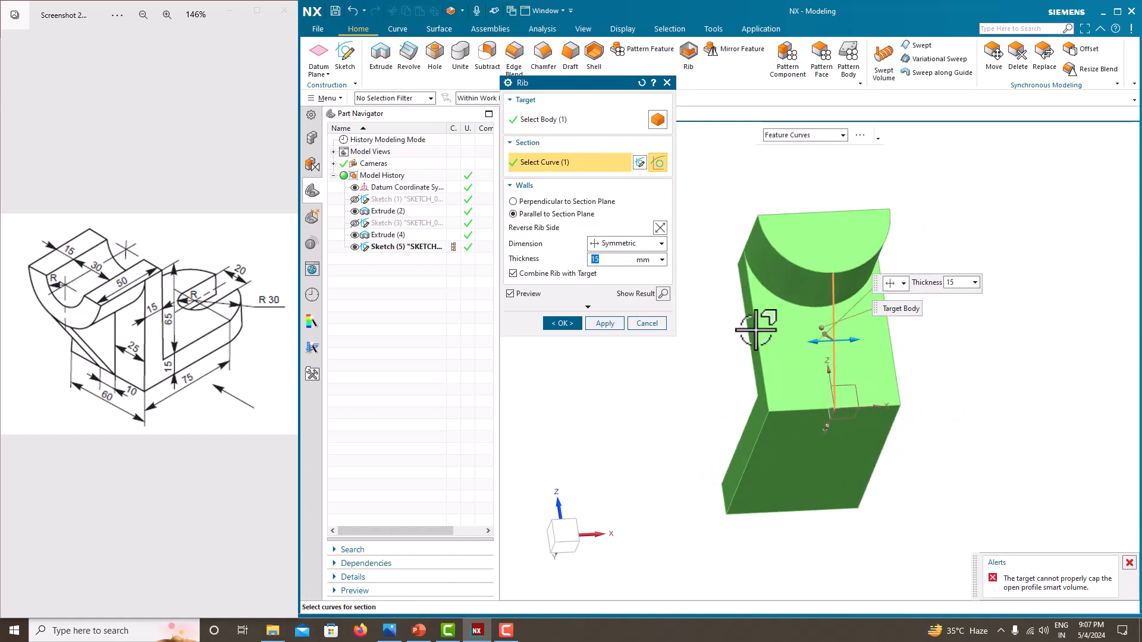
left_click(620, 257)
left_click(570, 202)
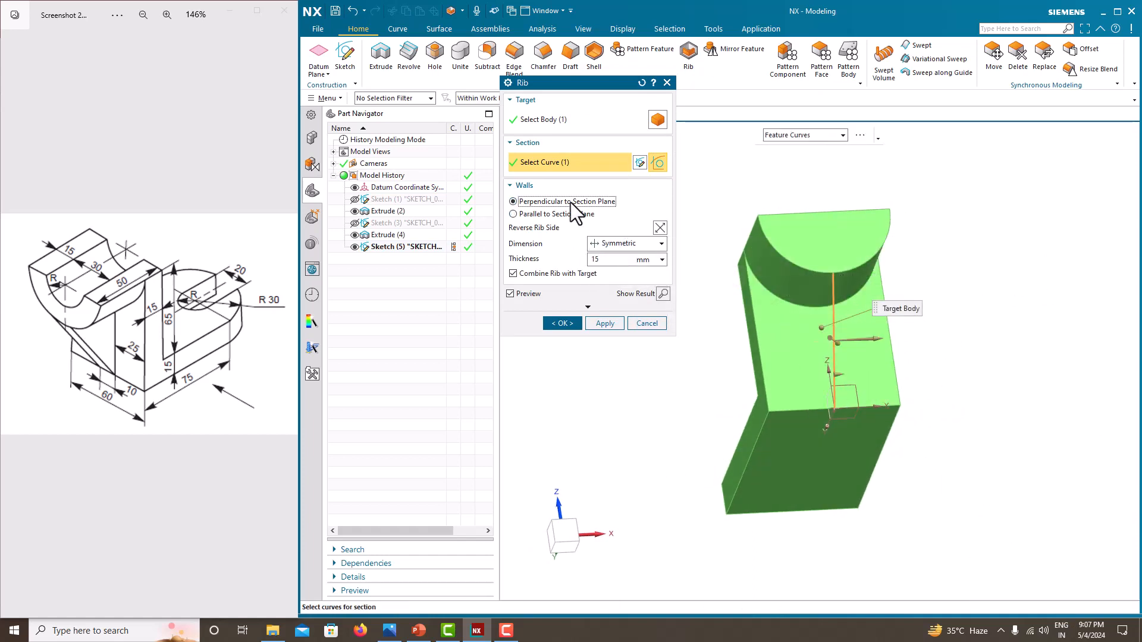
left_click(565, 214)
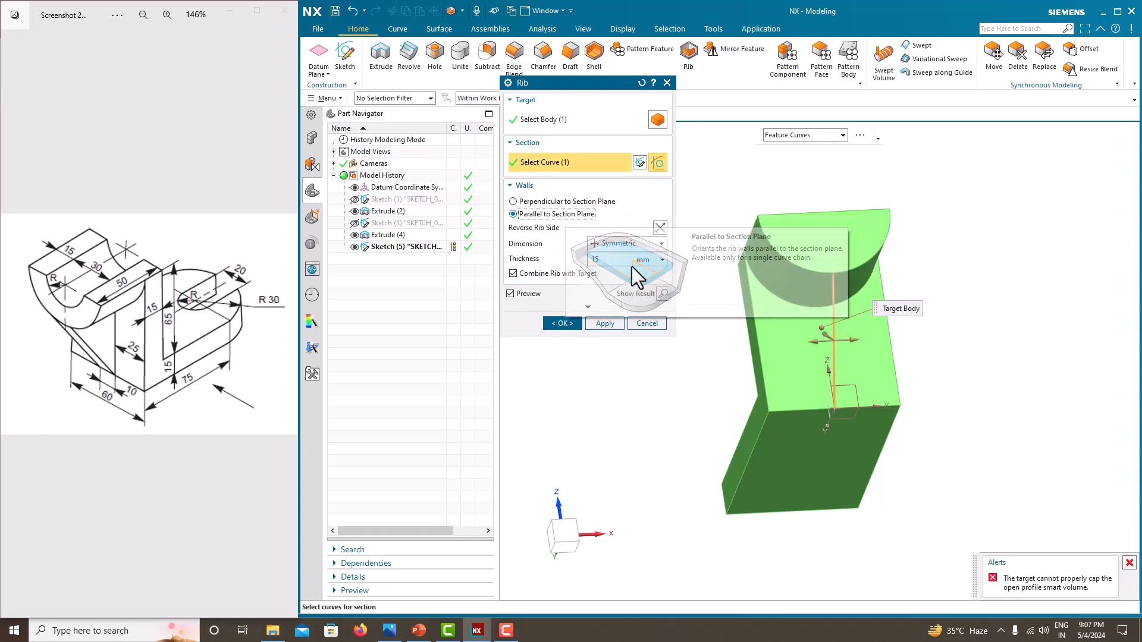
mouse_move(987, 495)
middle_mouse_down()
mouse_move(1012, 479)
mouse_move(983, 474)
mouse_move(988, 492)
middle_mouse_up()
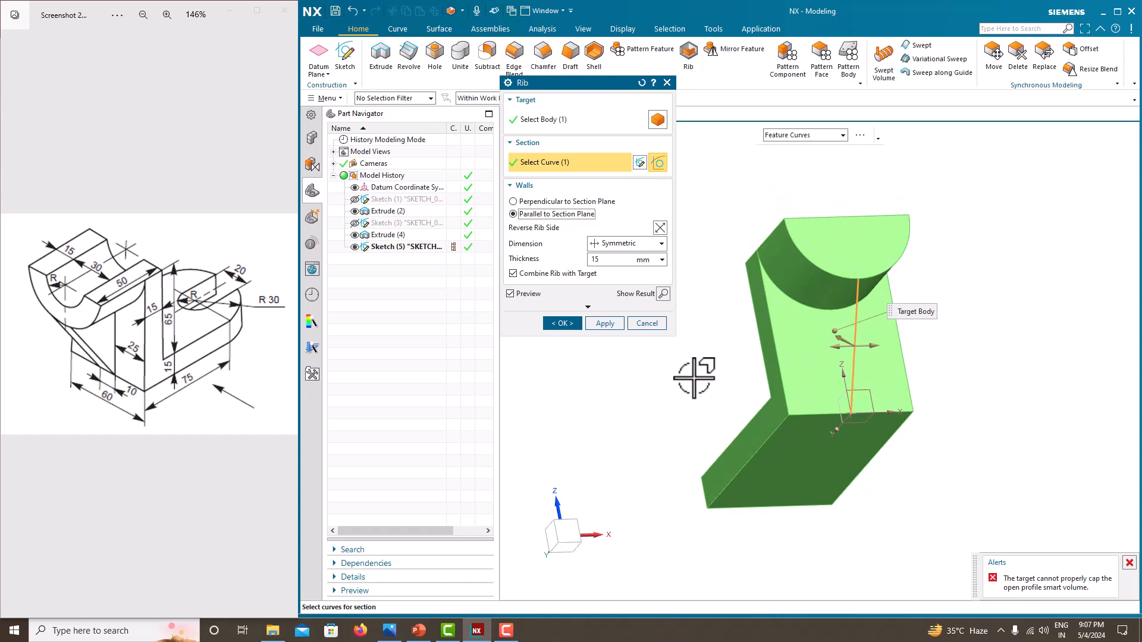
left_click(643, 327)
middle_click_drag(643, 327, 570, 299)
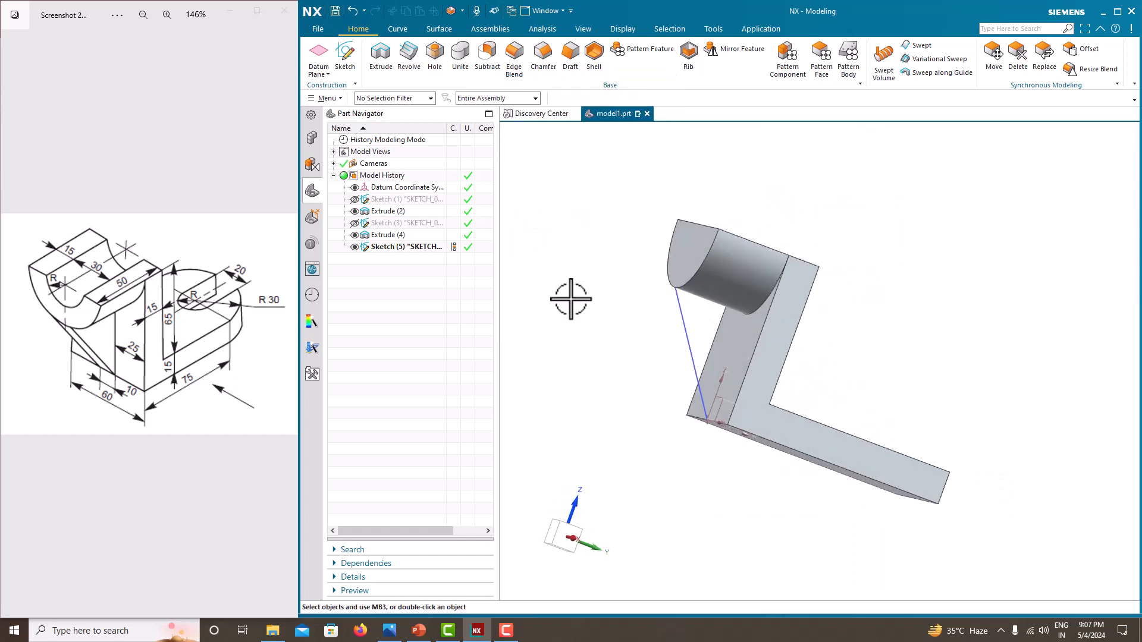
- Reopen the rib sketch and draw a vertical line upward from the sloped line's upper end
right_click(575, 253)
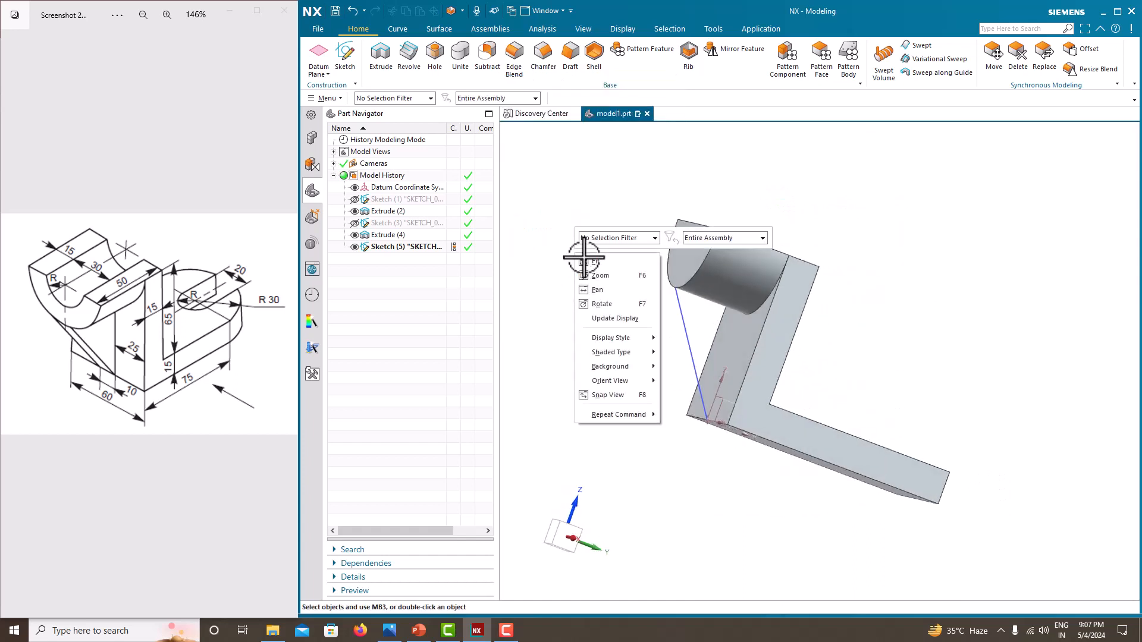
right_click(460, 248)
left_click(466, 291)
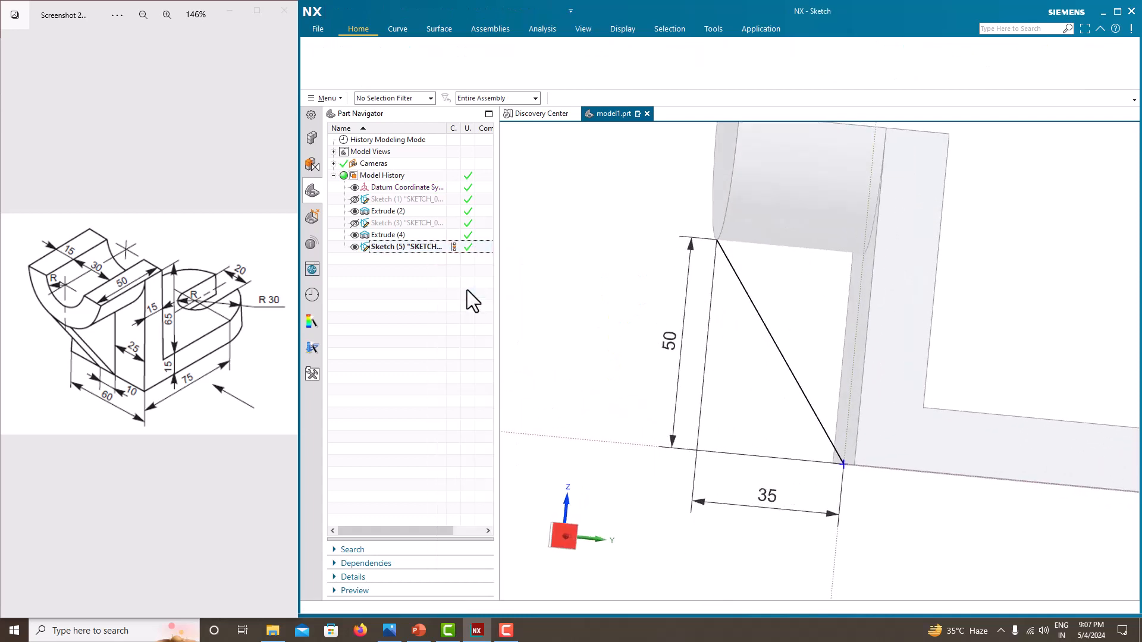
left_click(350, 65)
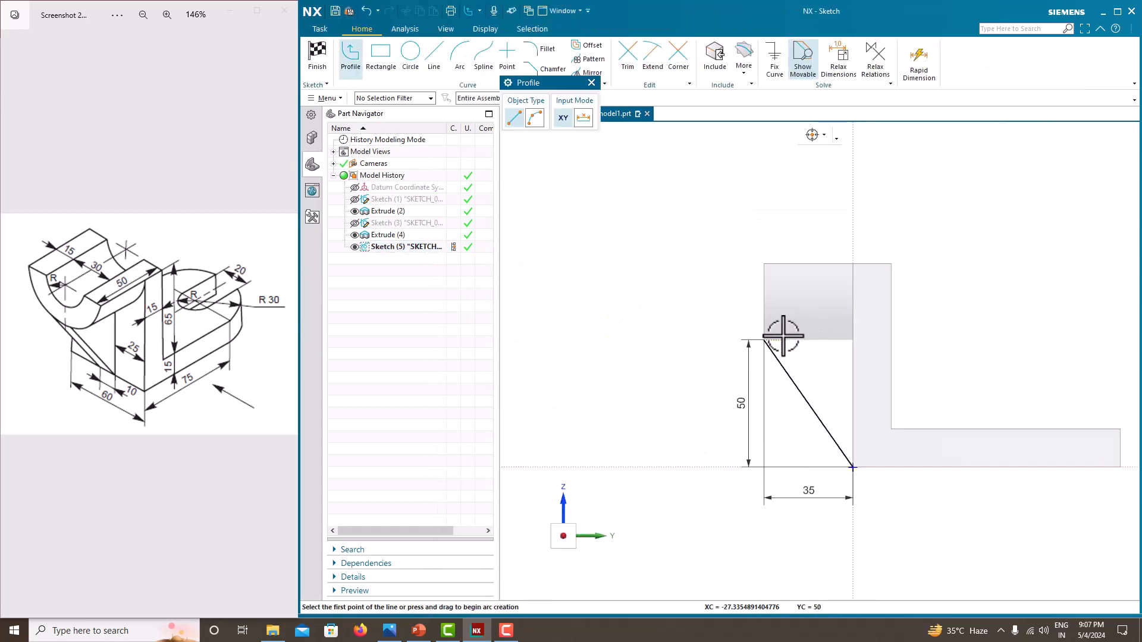
scroll(782, 336, "down", 3)
left_click(745, 345)
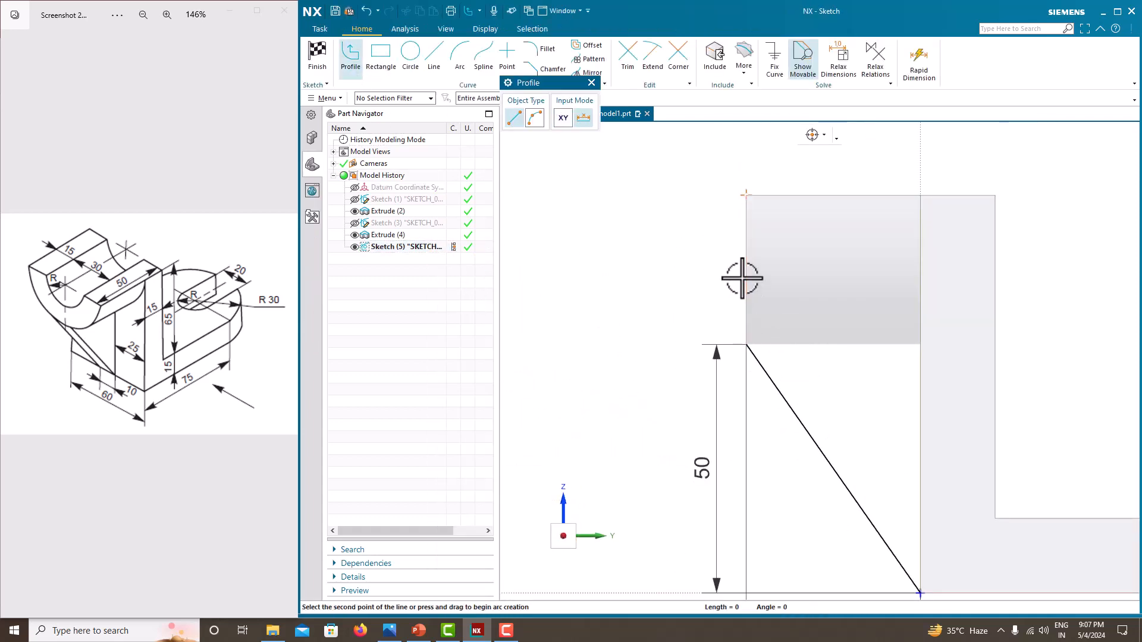
left_click(746, 266)
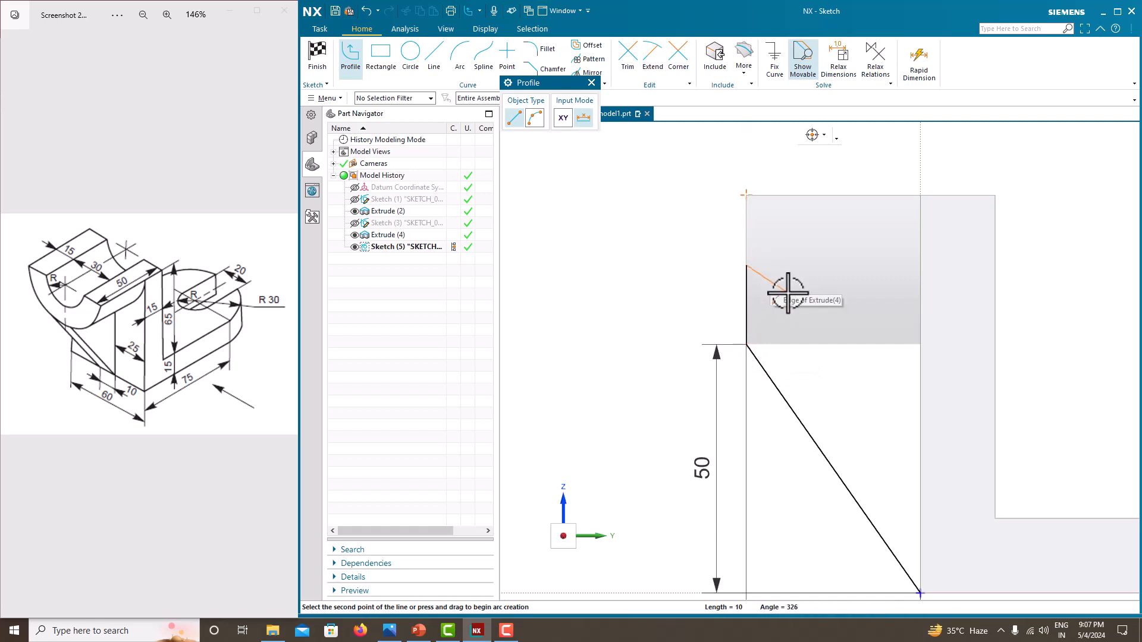
- Set the vertical line's length to 12 mm and finish the sketch
key("Escape")
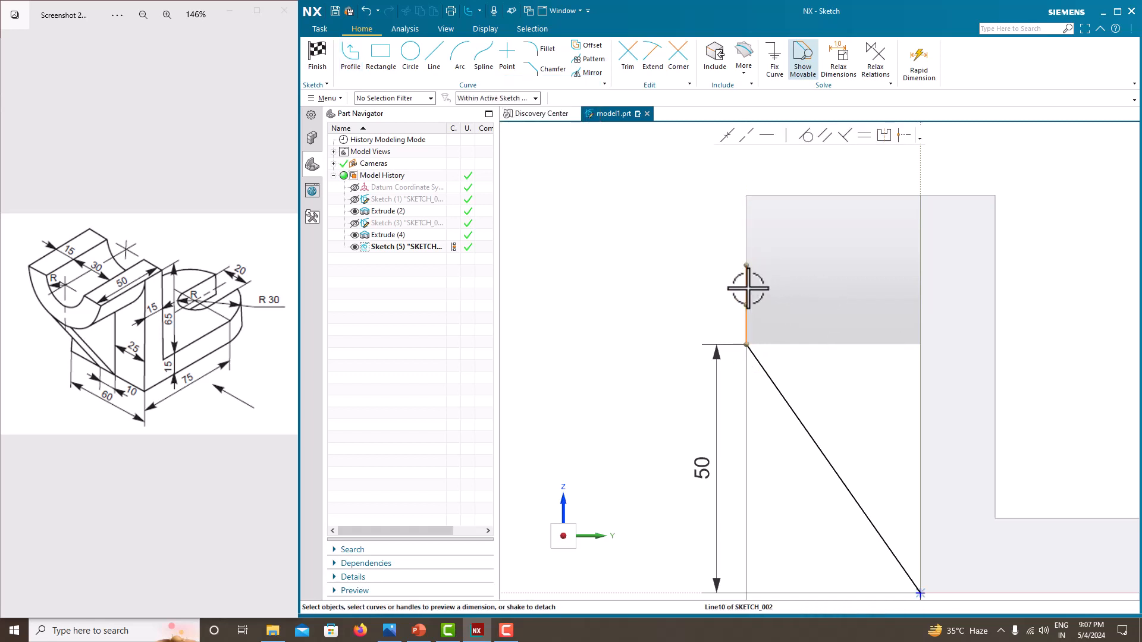
left_click(746, 286)
double_click(793, 303)
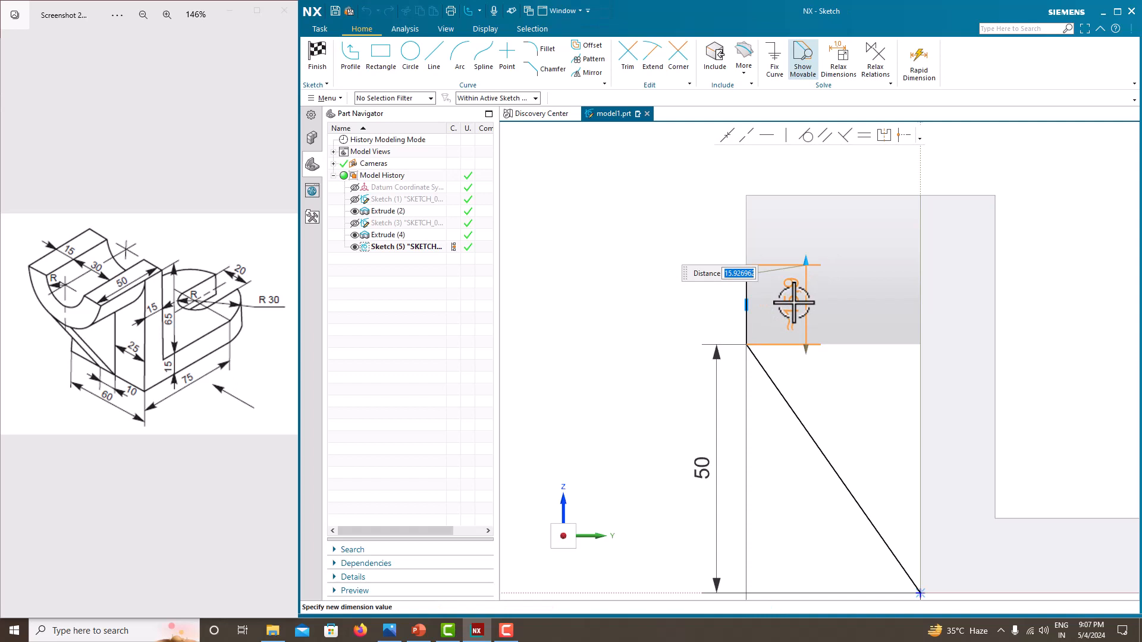
type("12")
key("Return")
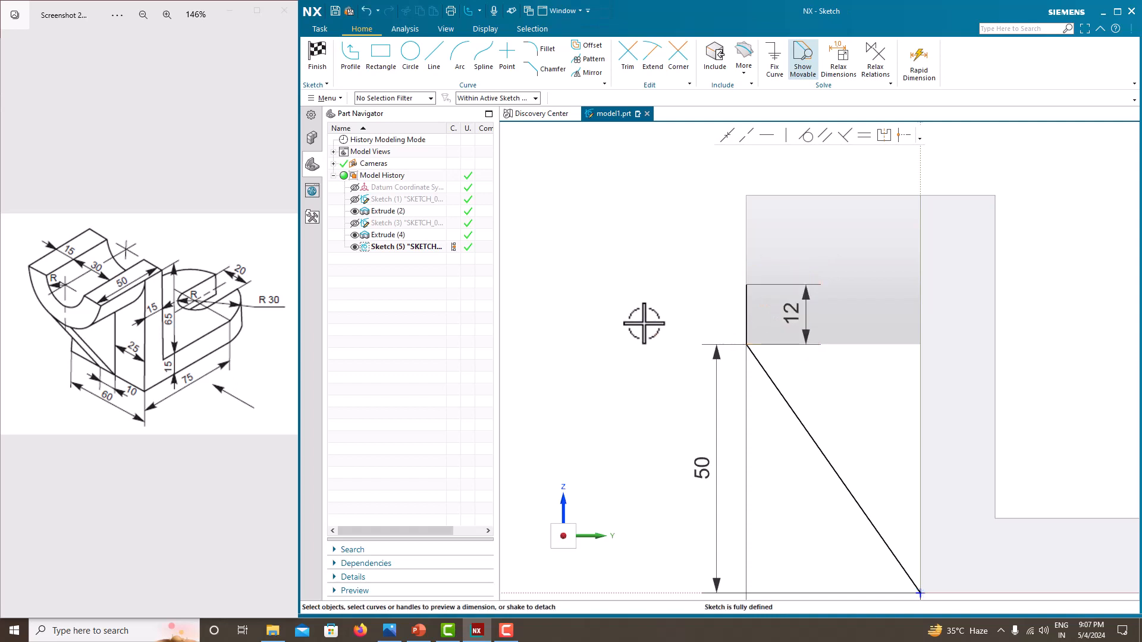
right_click(647, 327)
left_click(655, 330)
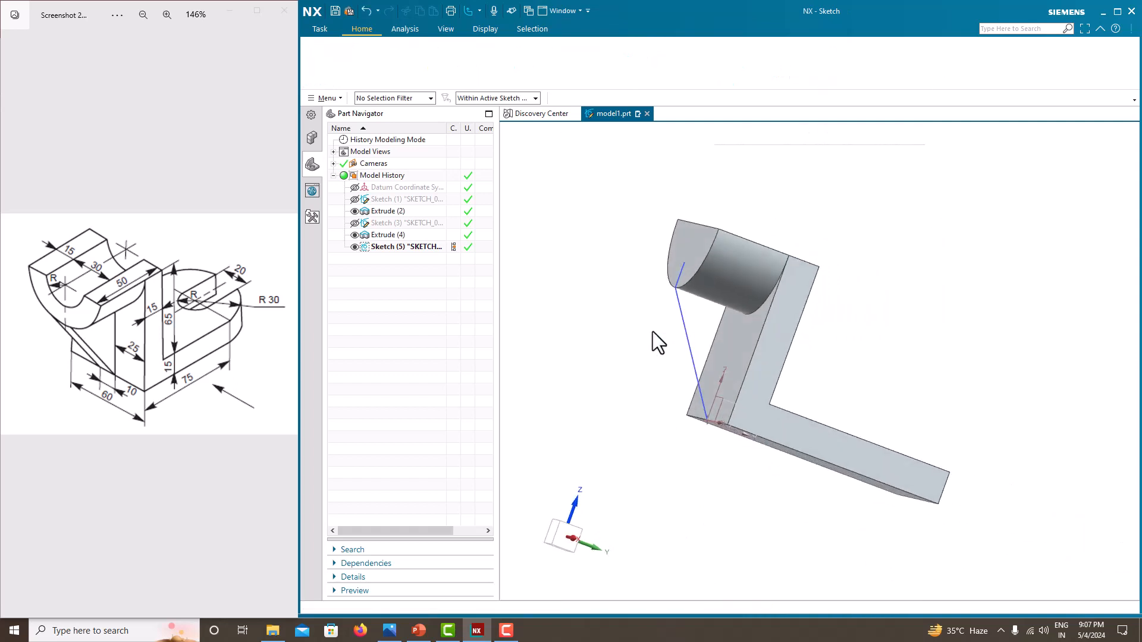
- Create a symmetric Rib from both sketch lines, parallel to the section plane, with 10 mm thickness
left_click(688, 60)
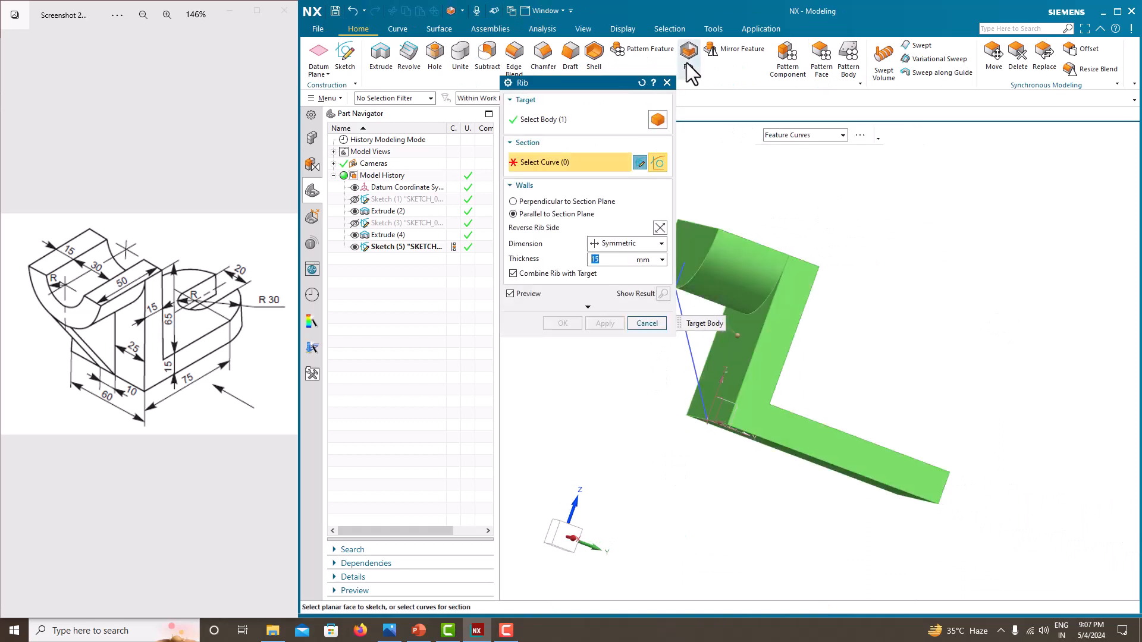
left_click(690, 353)
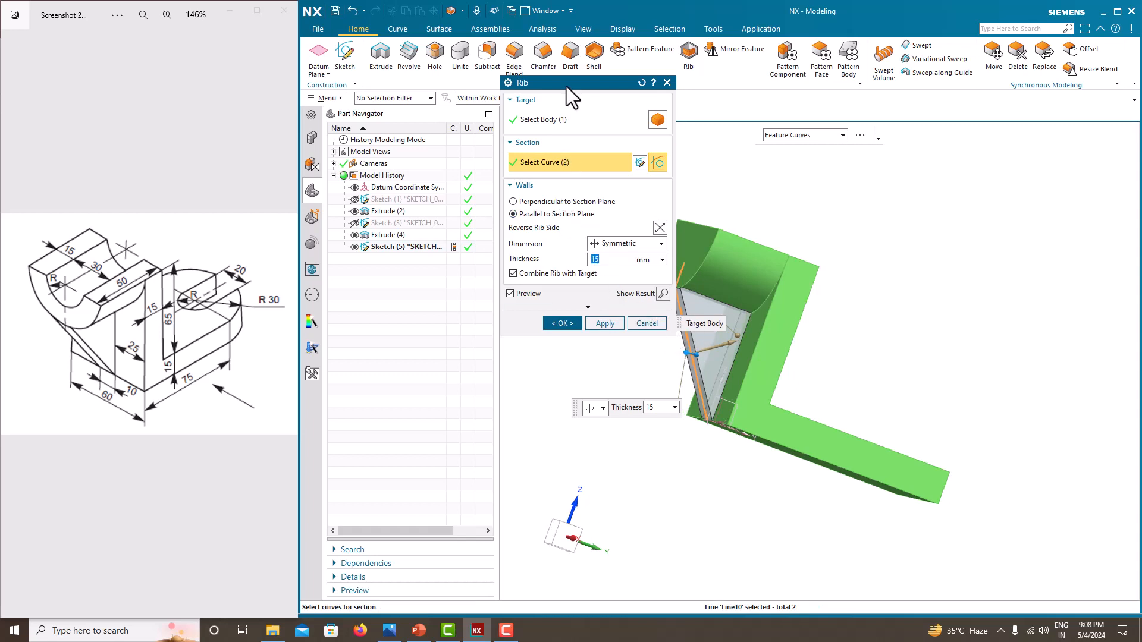
left_click_drag(566, 86, 458, 118)
middle_click_drag(704, 307, 835, 354)
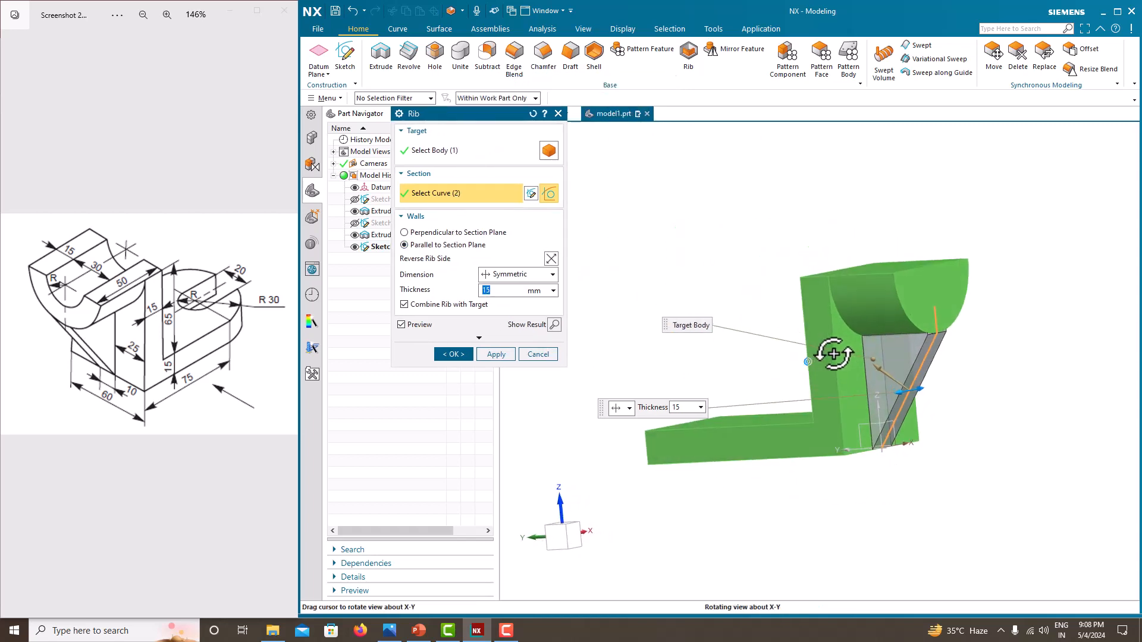
scroll(931, 336, "up", 7)
scroll(935, 336, "down", 5)
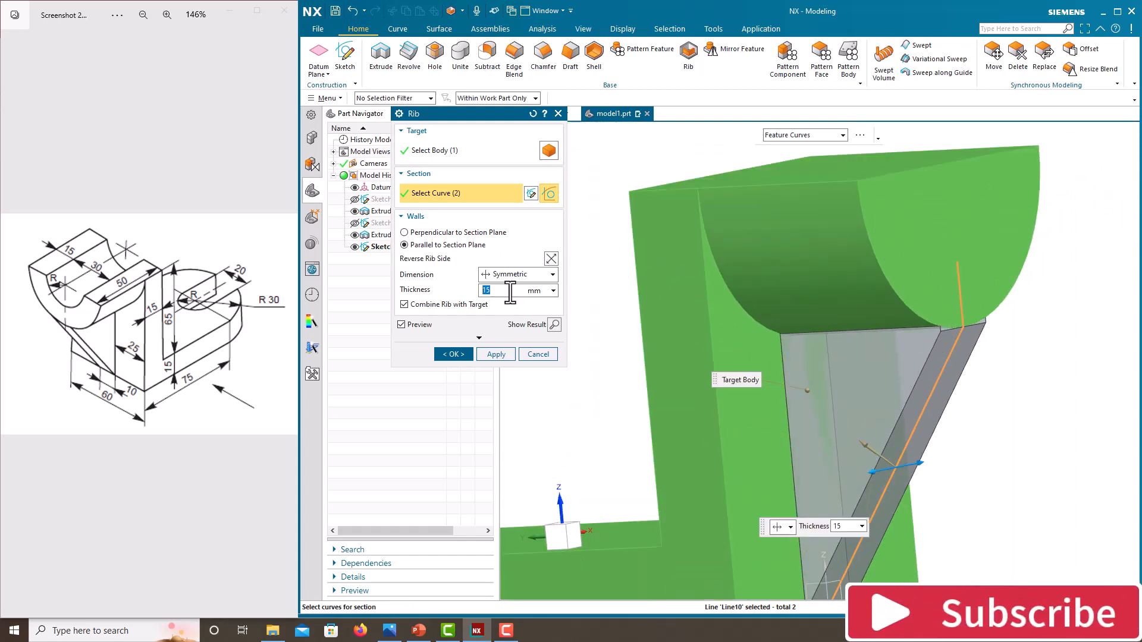
key("Return")
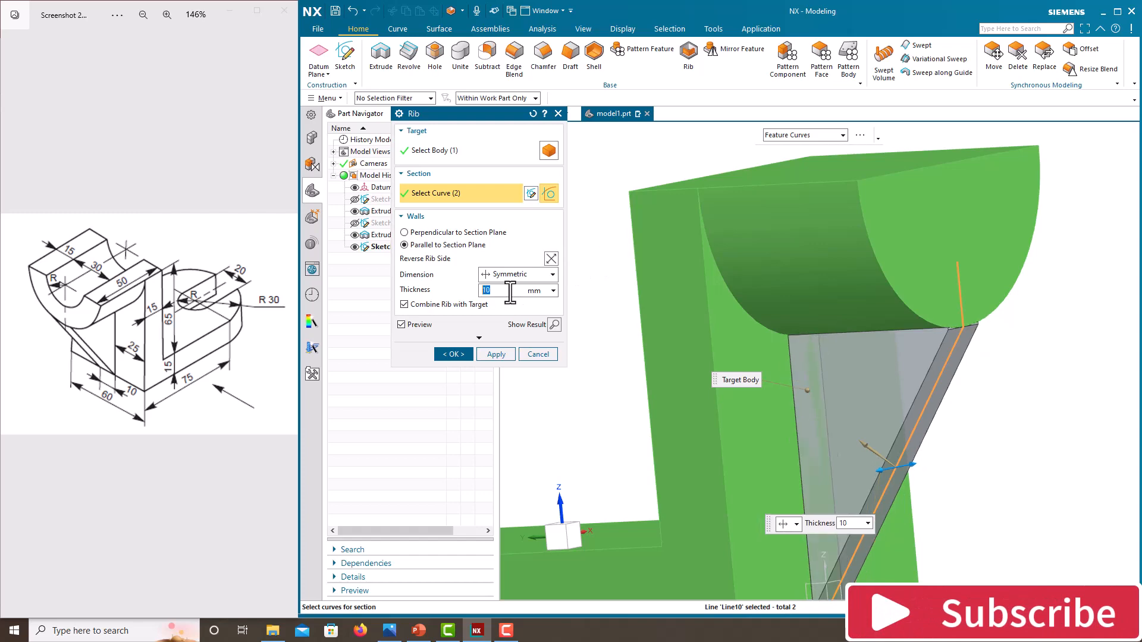
left_click(460, 355)
middle_click_drag(1011, 370, 954, 345)
scroll(716, 311, "up", 5)
middle_click_drag(716, 310, 769, 298)
scroll(826, 312, "down", 4)
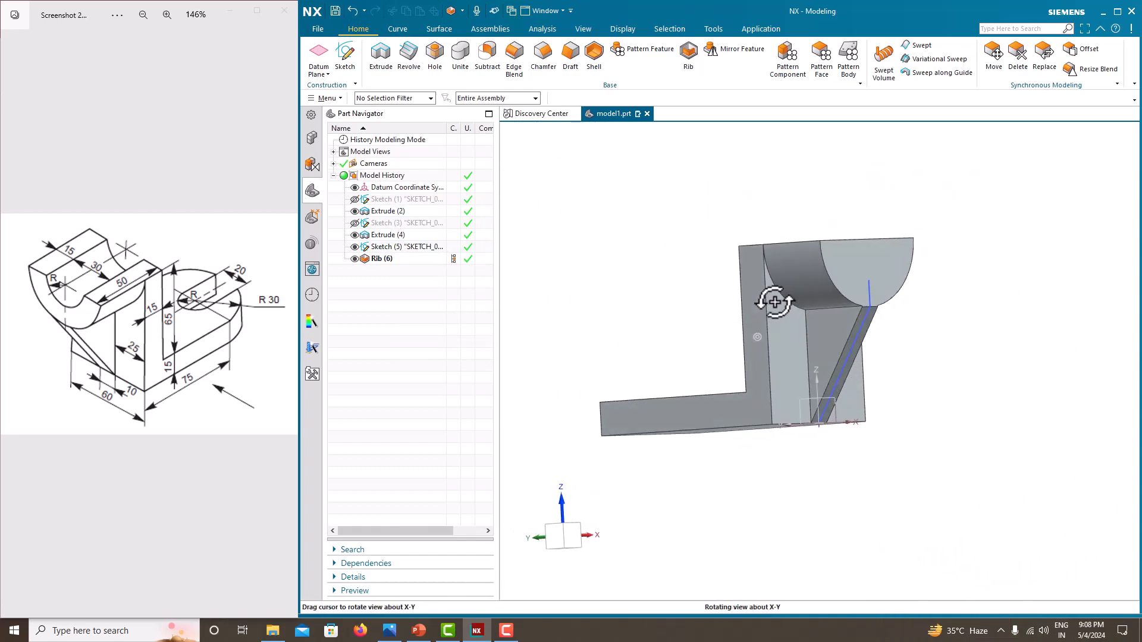
middle_click_drag(844, 345, 797, 390)
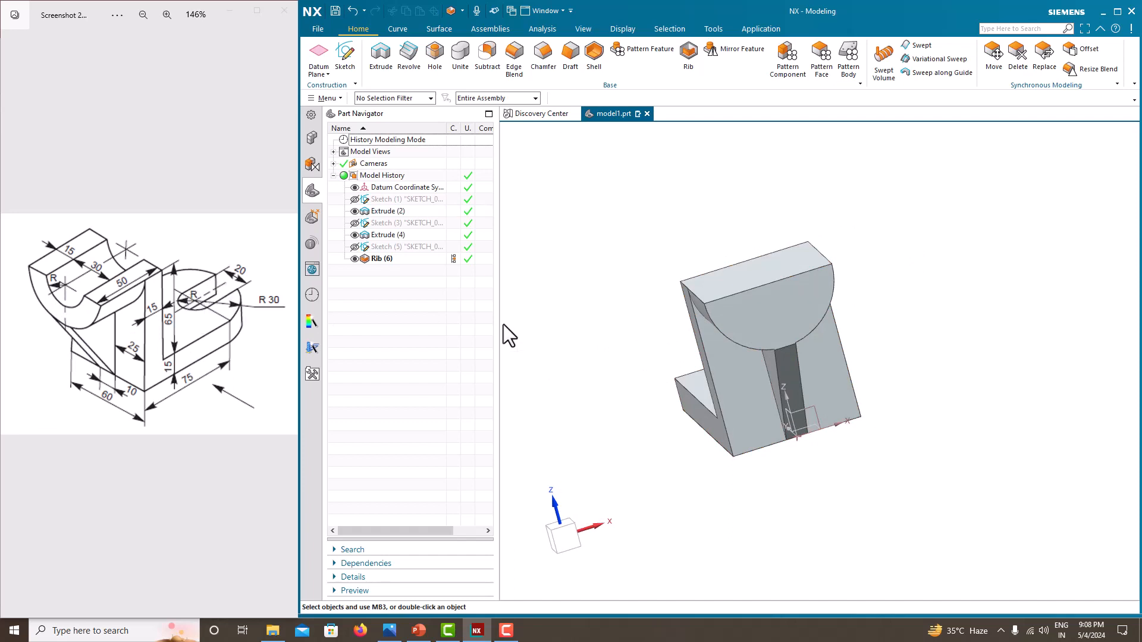
middle_click_drag(697, 321, 746, 342)
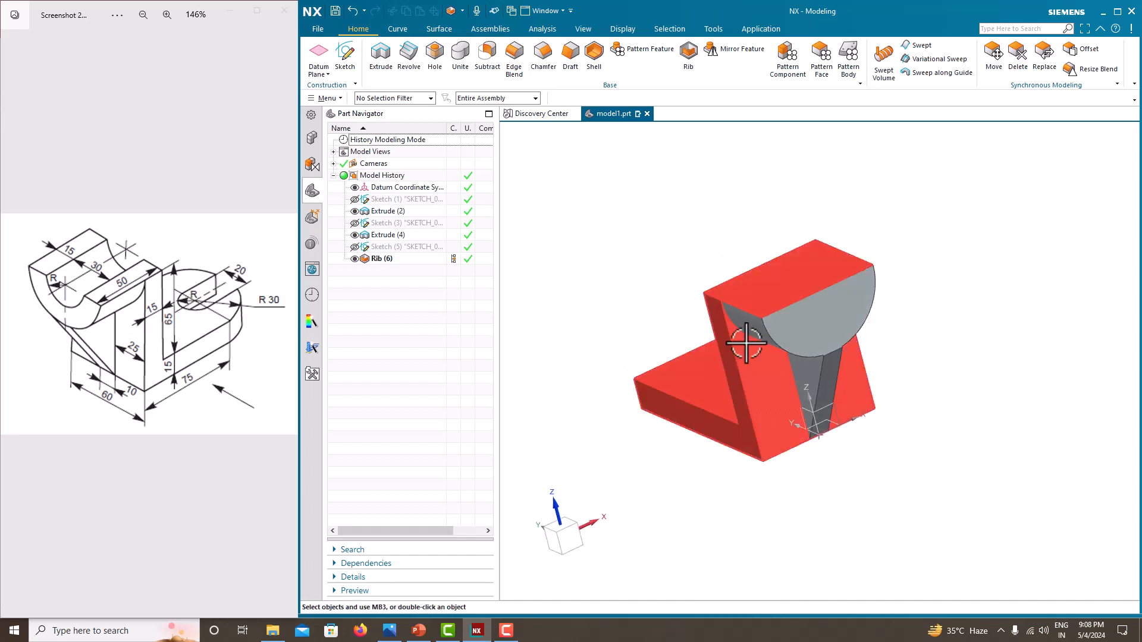
left_click(431, 60)
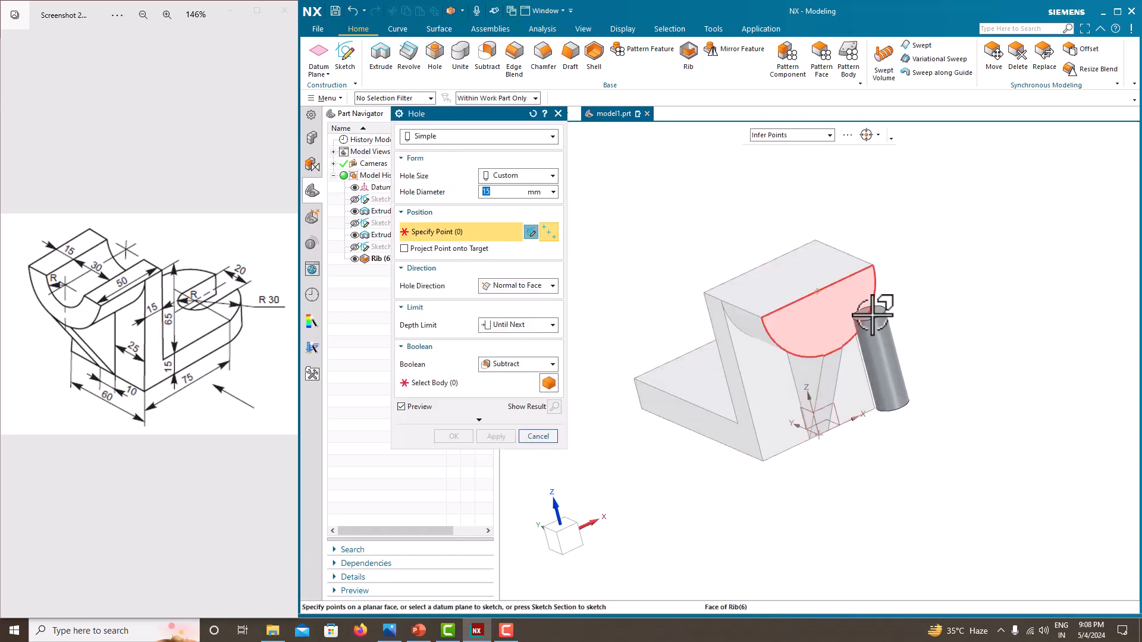
left_click(872, 310)
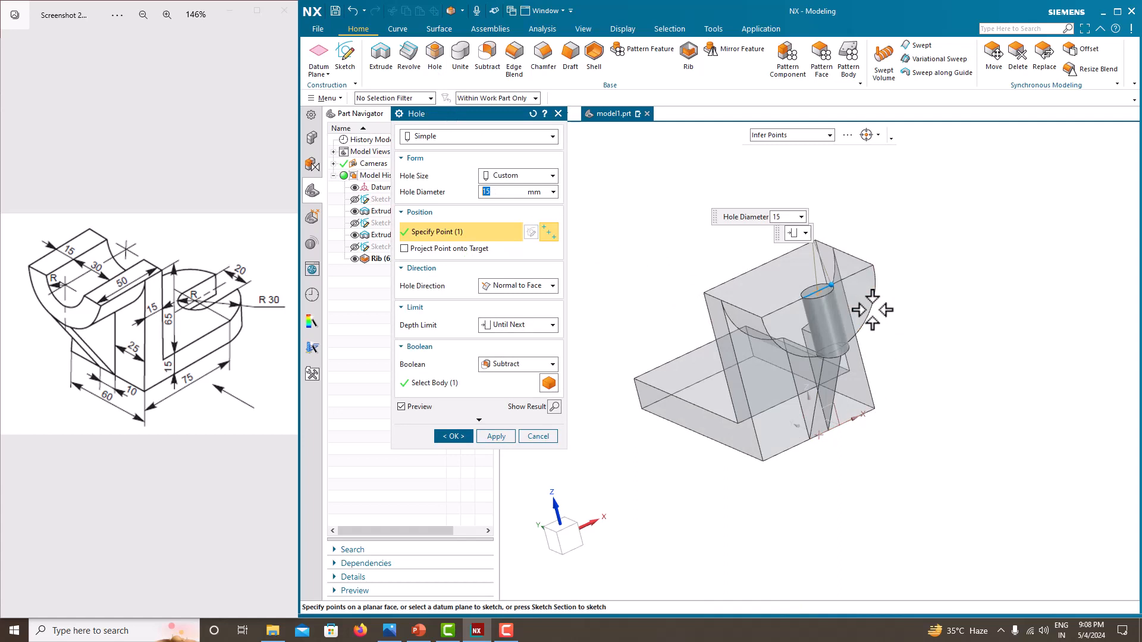
left_click(532, 113)
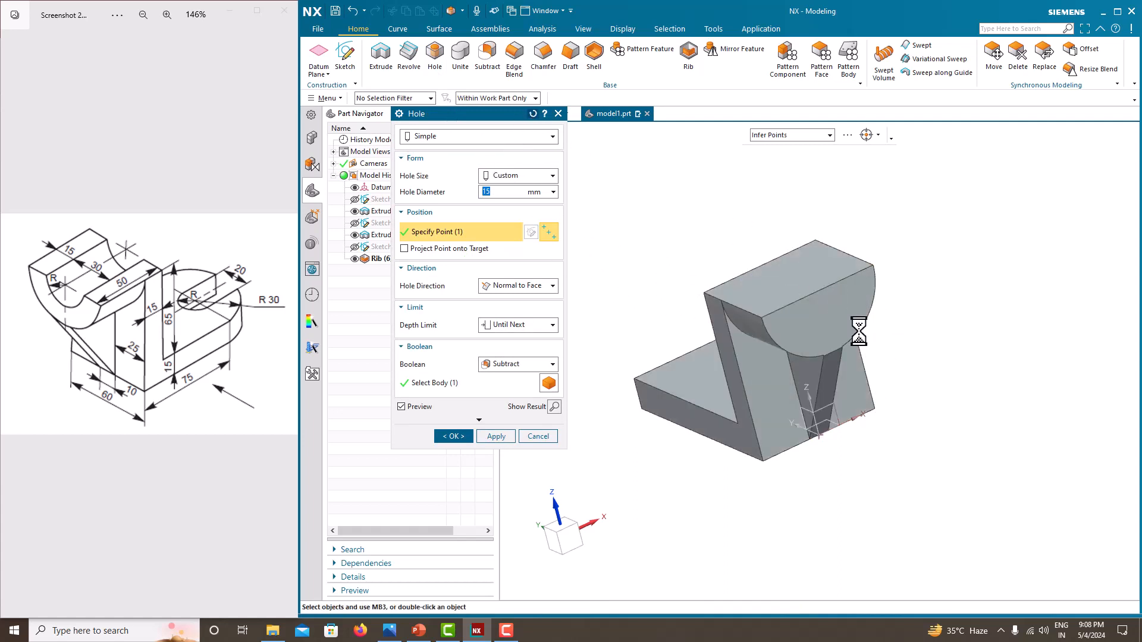
- Try placing a 25 mm Hole at the arc center of the rounded top's edge, testing direction options, then reset the dialog
middle_click_drag(872, 313, 810, 204)
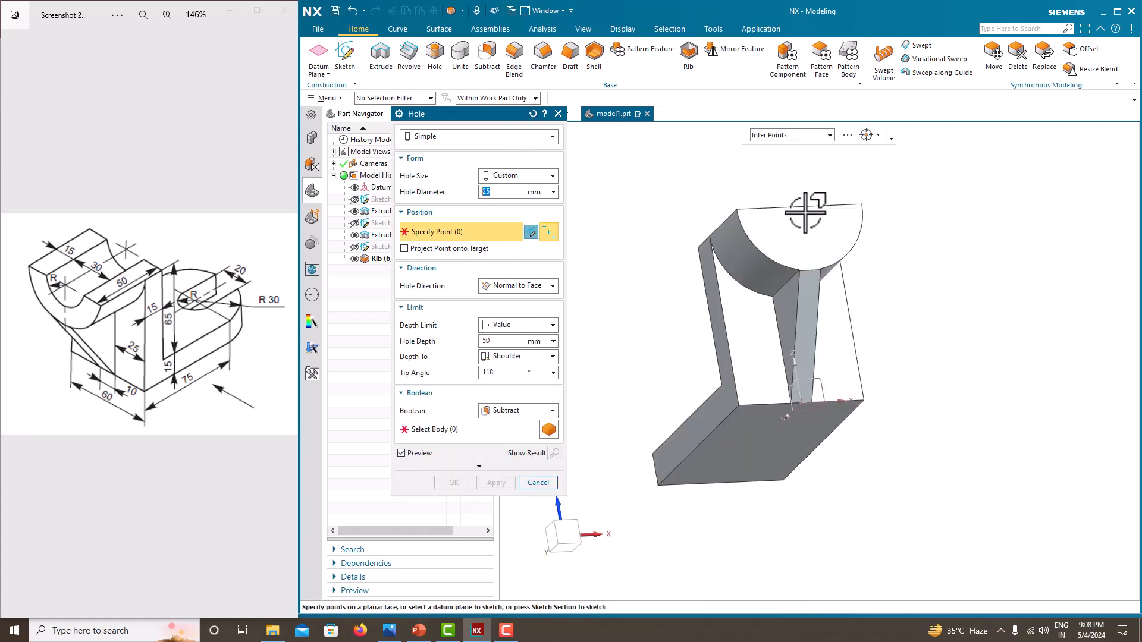
left_click(857, 238)
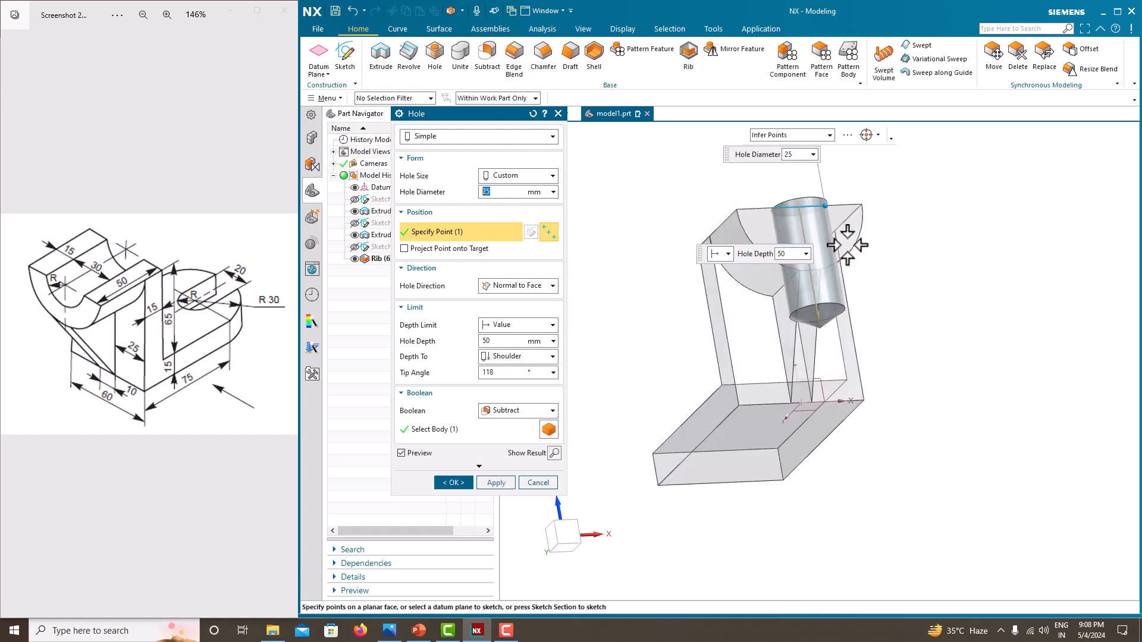
left_click(538, 286)
left_click(542, 294)
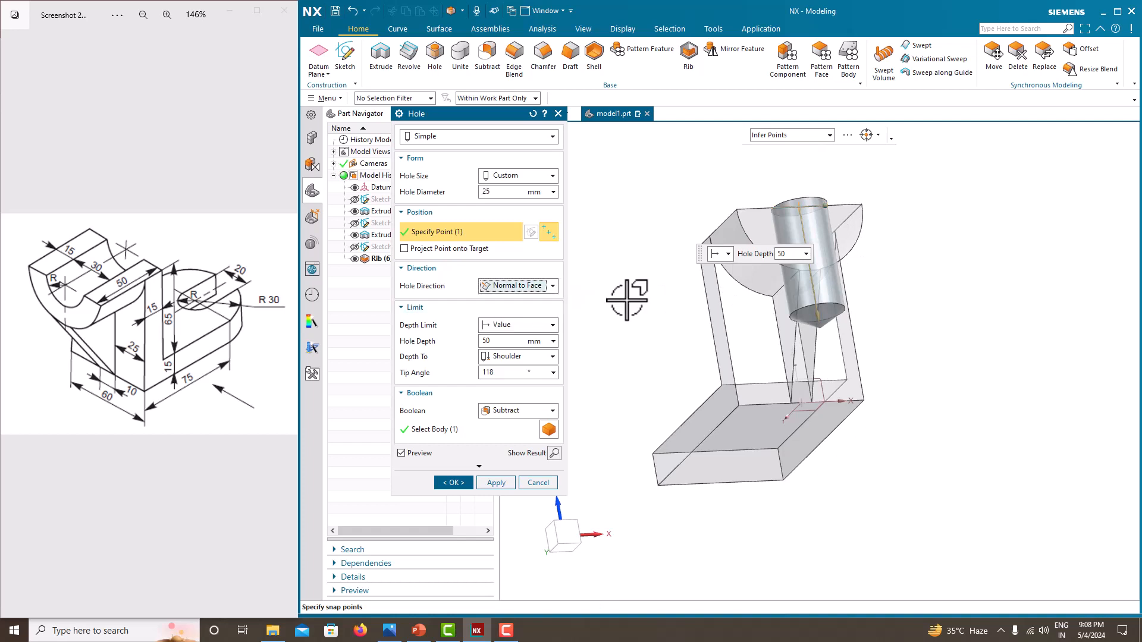
middle_click_drag(879, 275, 927, 310)
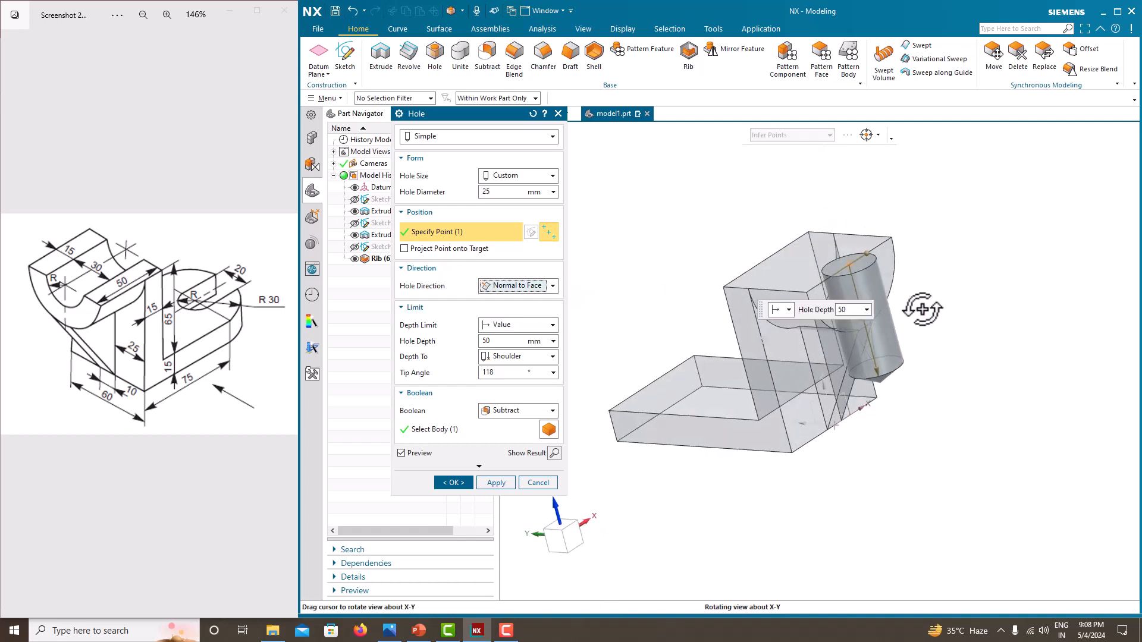
left_click(509, 287)
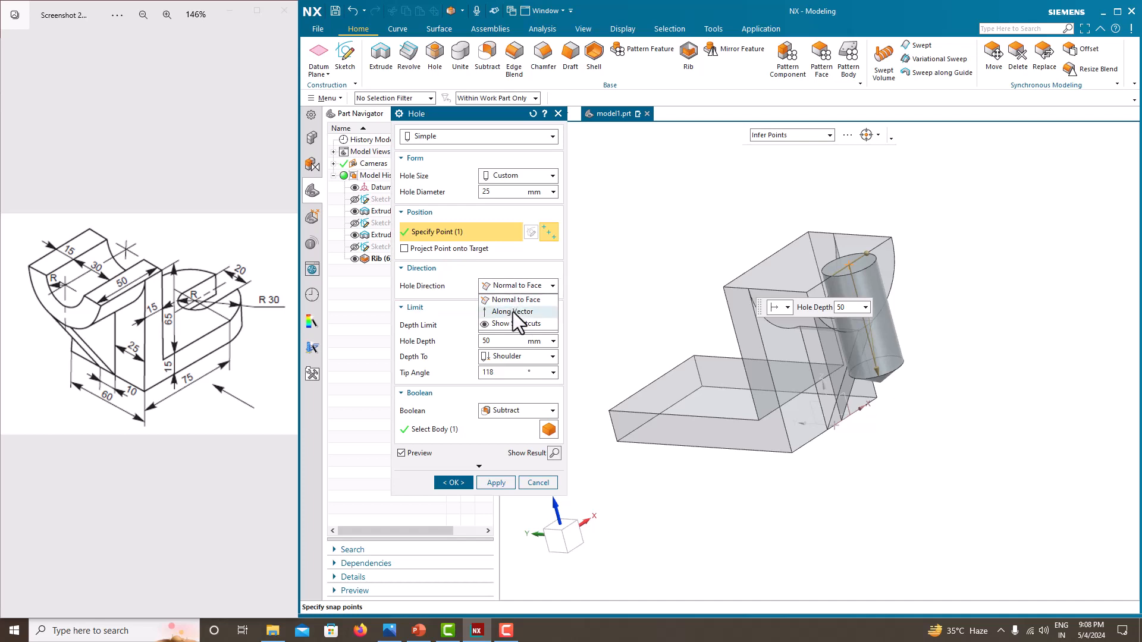
left_click(512, 312)
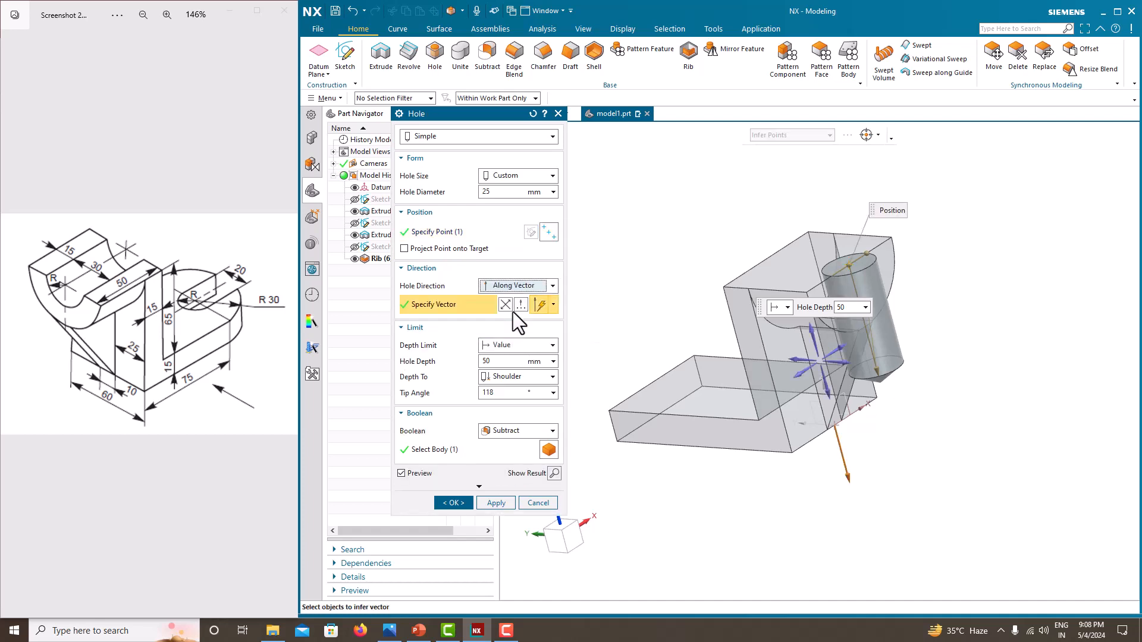
left_click(541, 291)
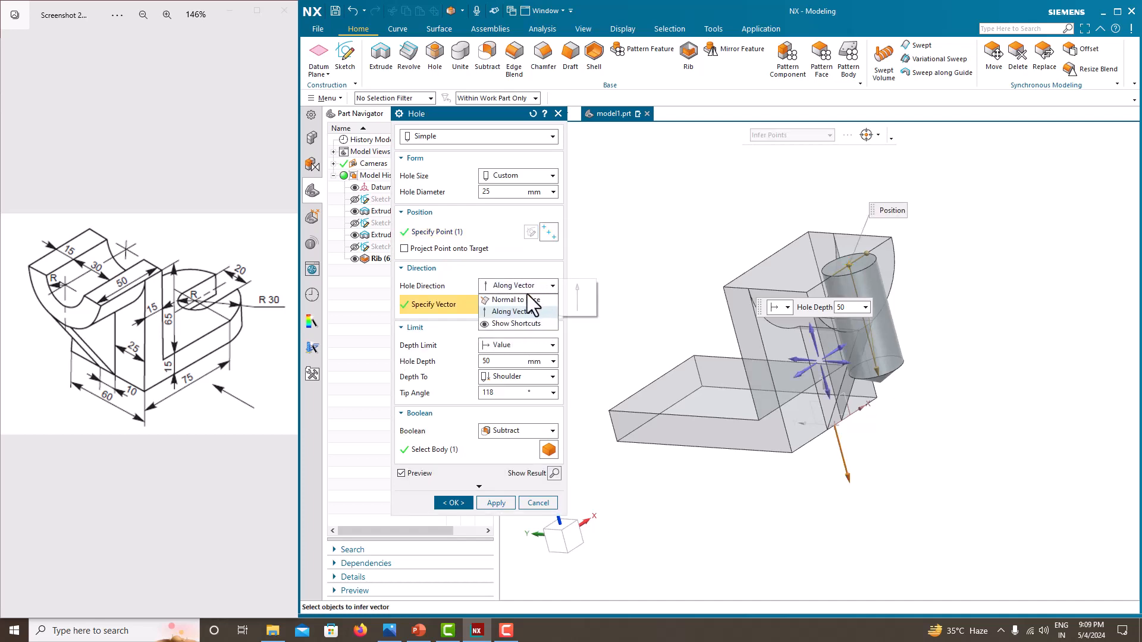
left_click(531, 298)
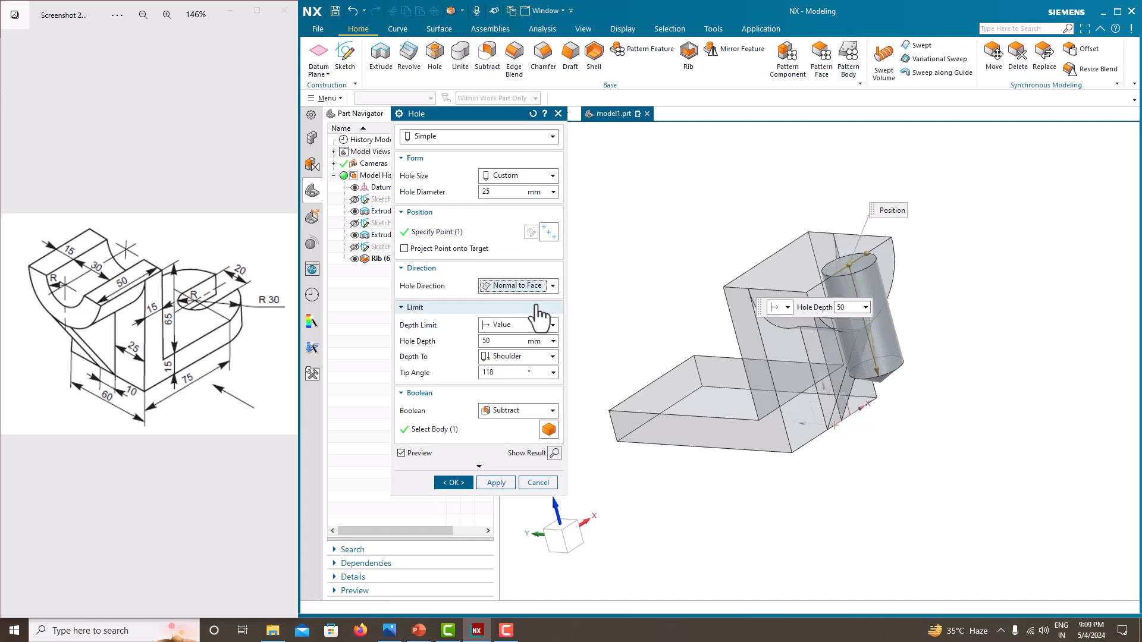
left_click(532, 113)
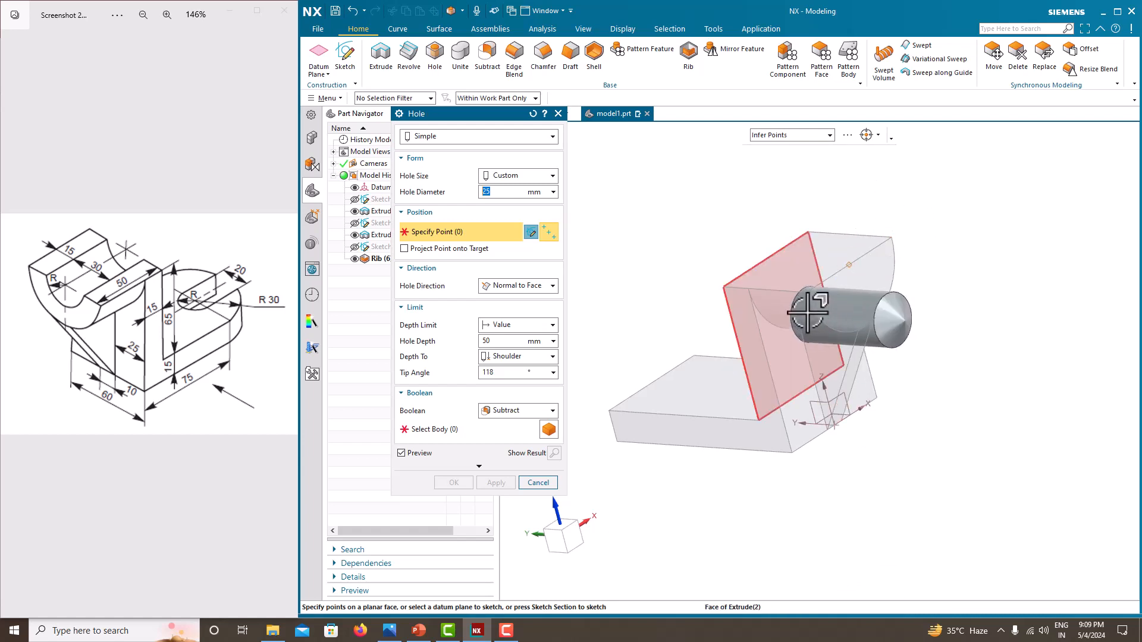
- Place a 25 mm diameter, 50 mm deep Hole at the arc center of the rounded top's edge
middle_click_drag(808, 314, 722, 273)
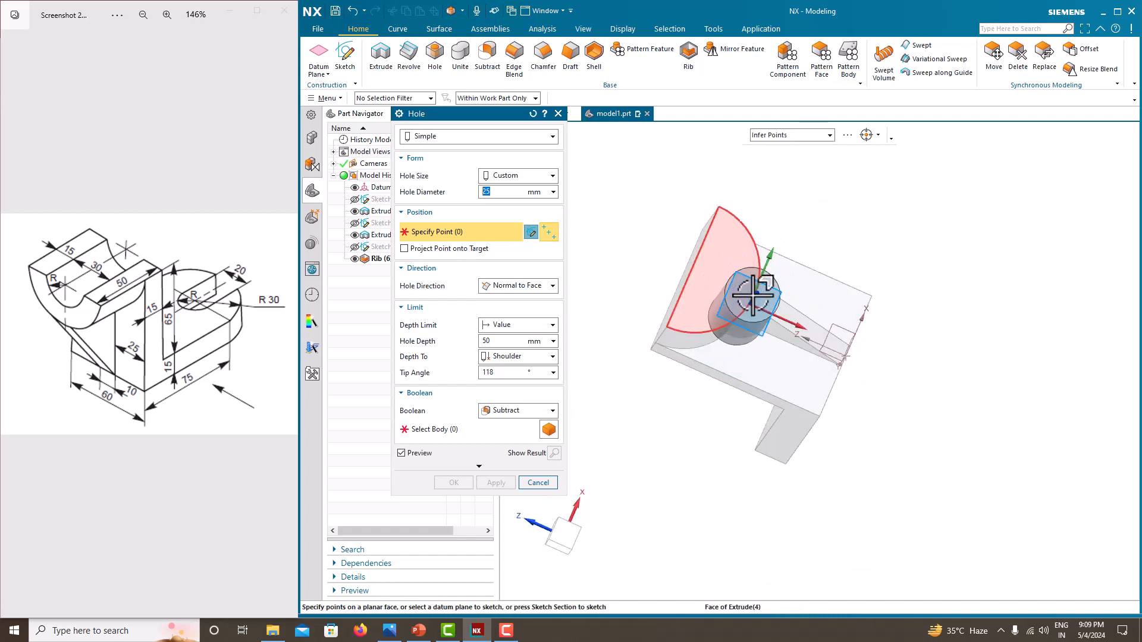
middle_click_drag(753, 295, 782, 417)
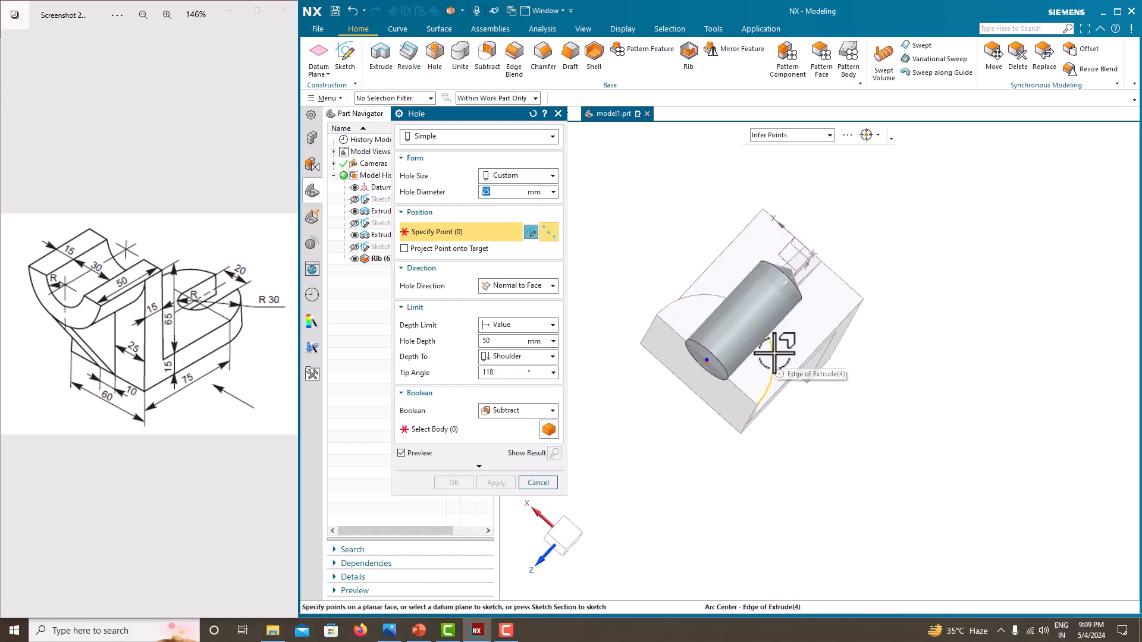
left_click(775, 353)
middle_click_drag(881, 335, 898, 292)
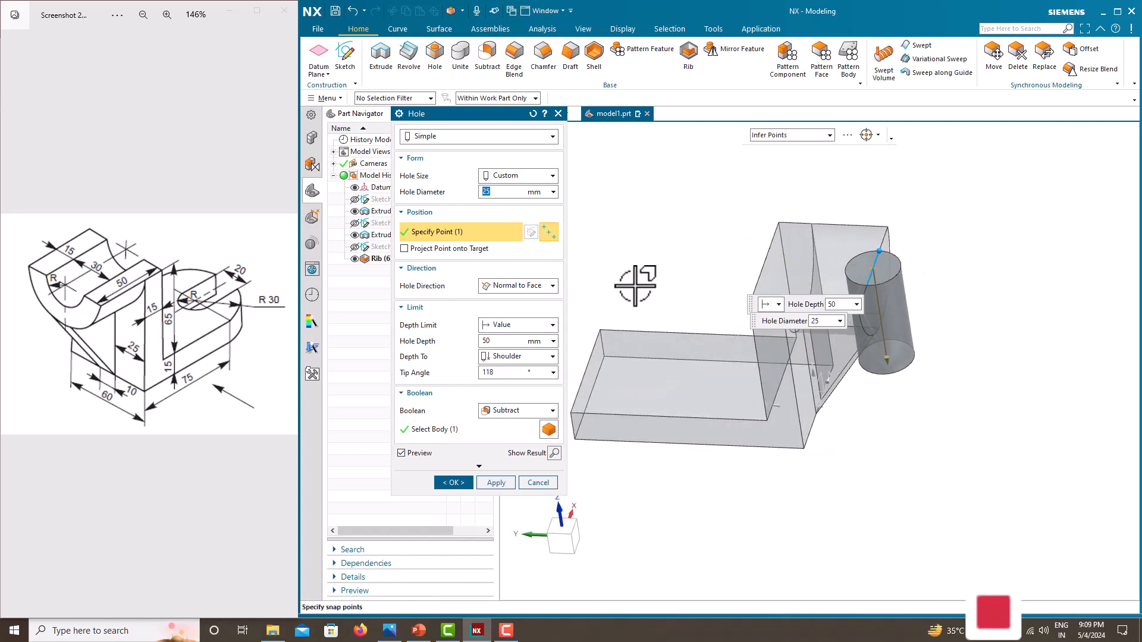
- Switch the hole direction to Along Vector and pick the Y-axis direction through the rounded top
left_click(517, 285)
left_click(507, 304)
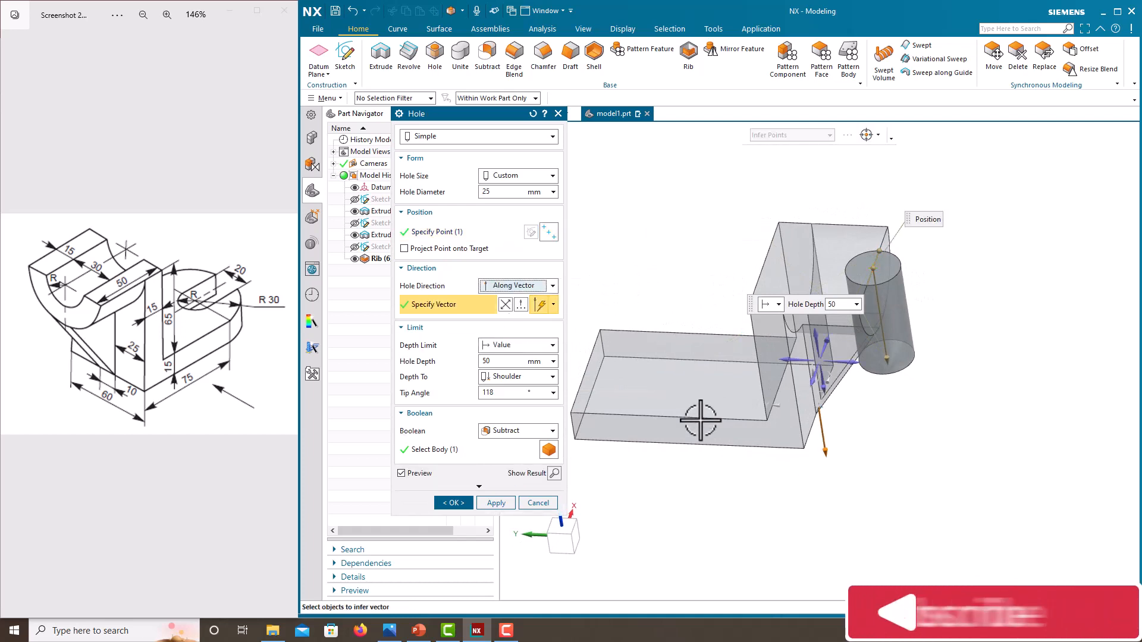
middle_click_drag(683, 509, 690, 513)
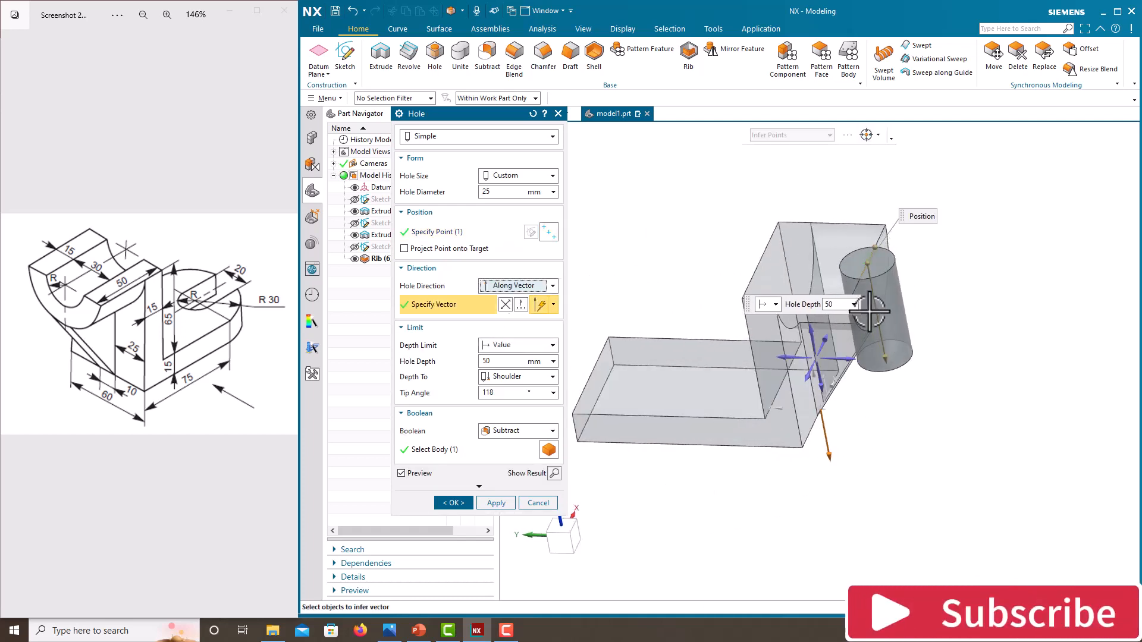
middle_click_drag(905, 400, 888, 401)
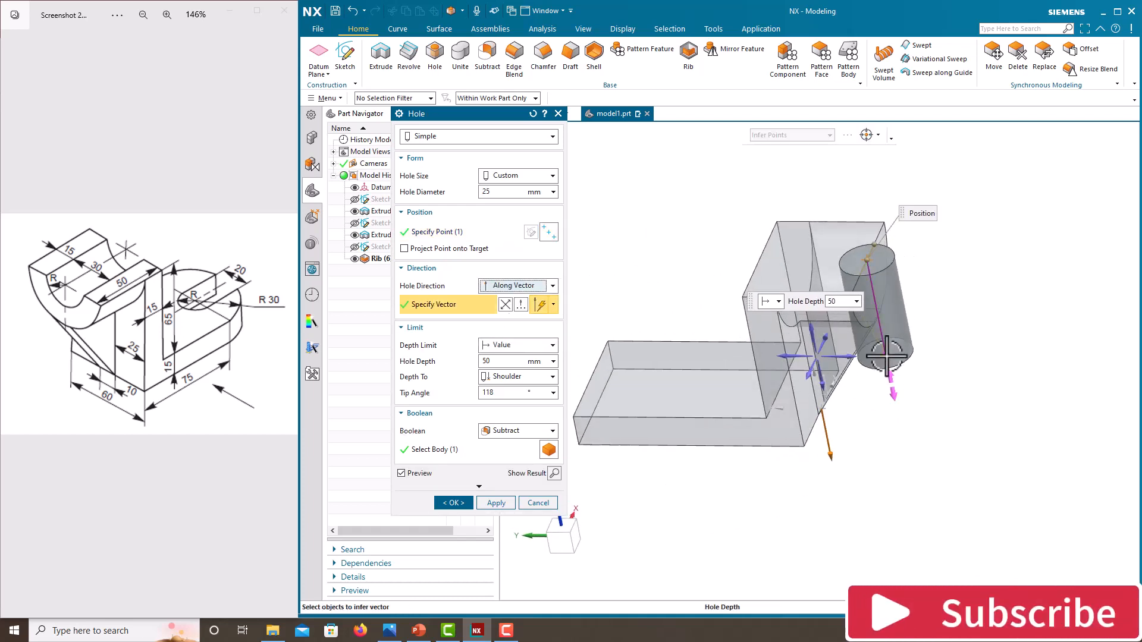
left_click_drag(886, 358, 828, 381)
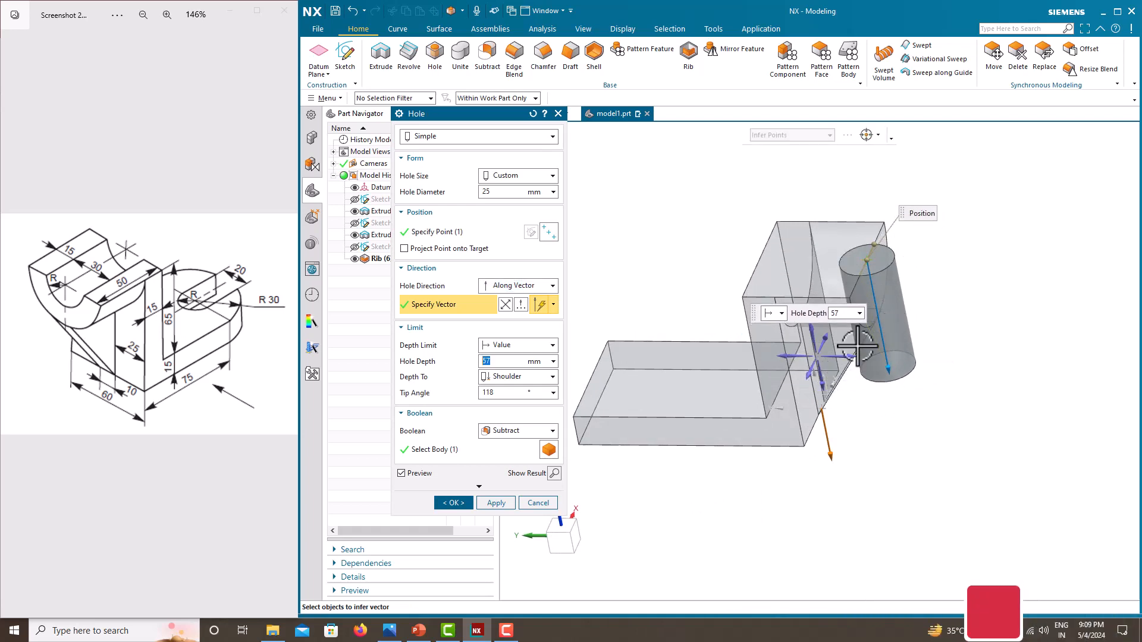
left_click(785, 357)
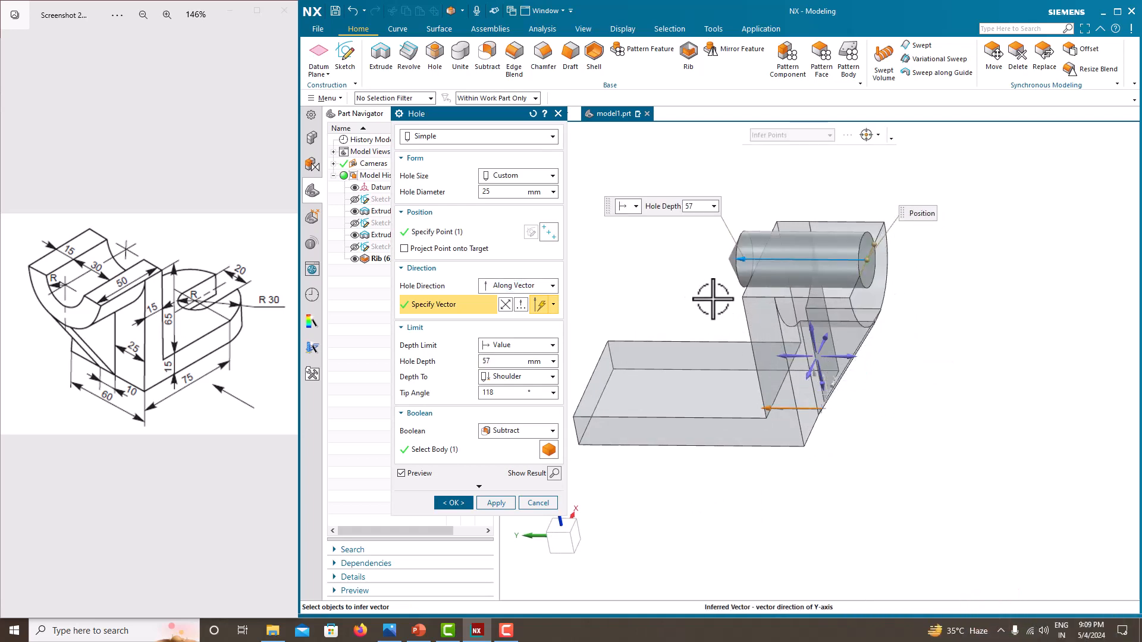
middle_click_drag(713, 293, 693, 311)
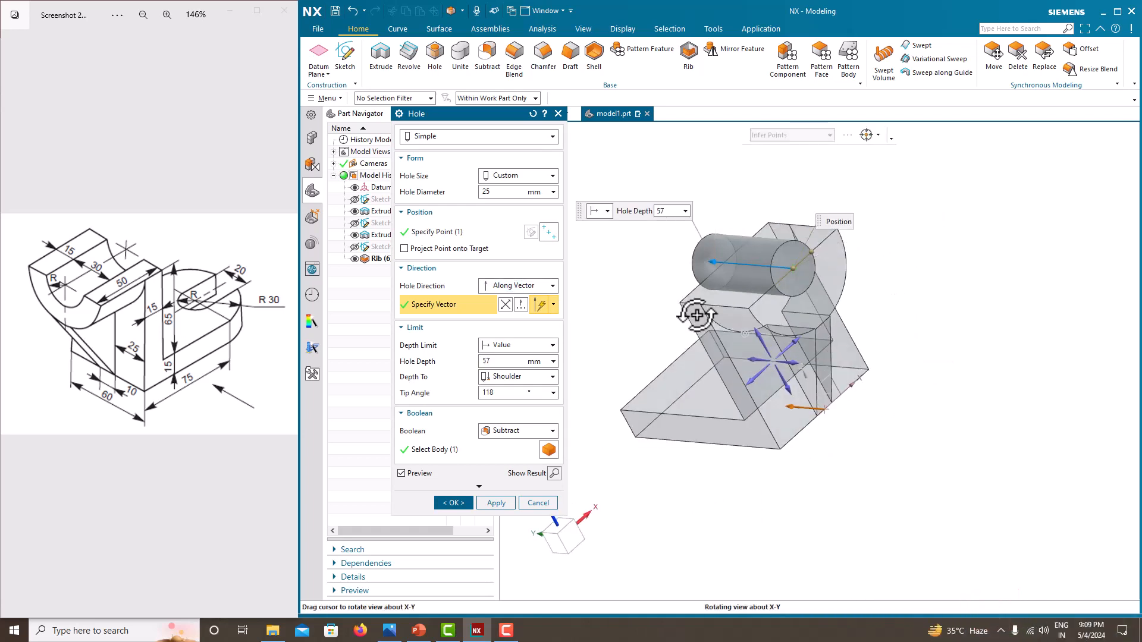
- Set the hole diameter to 30 mm and the depth limit to Until Next, then finish the Hole
left_click(492, 193)
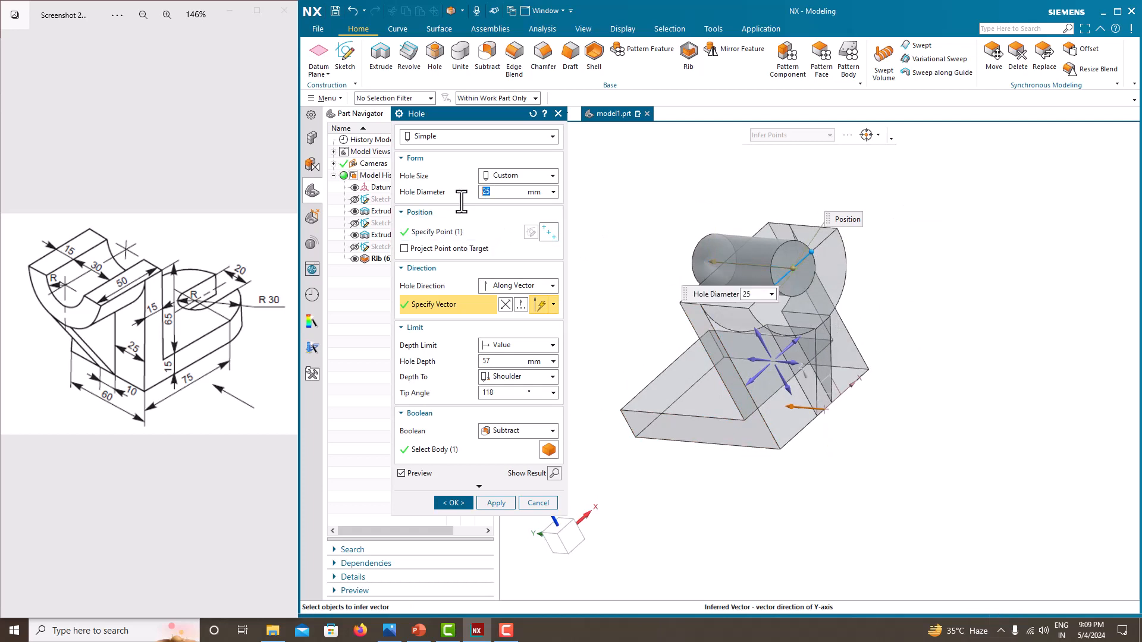
type("30")
key("Return")
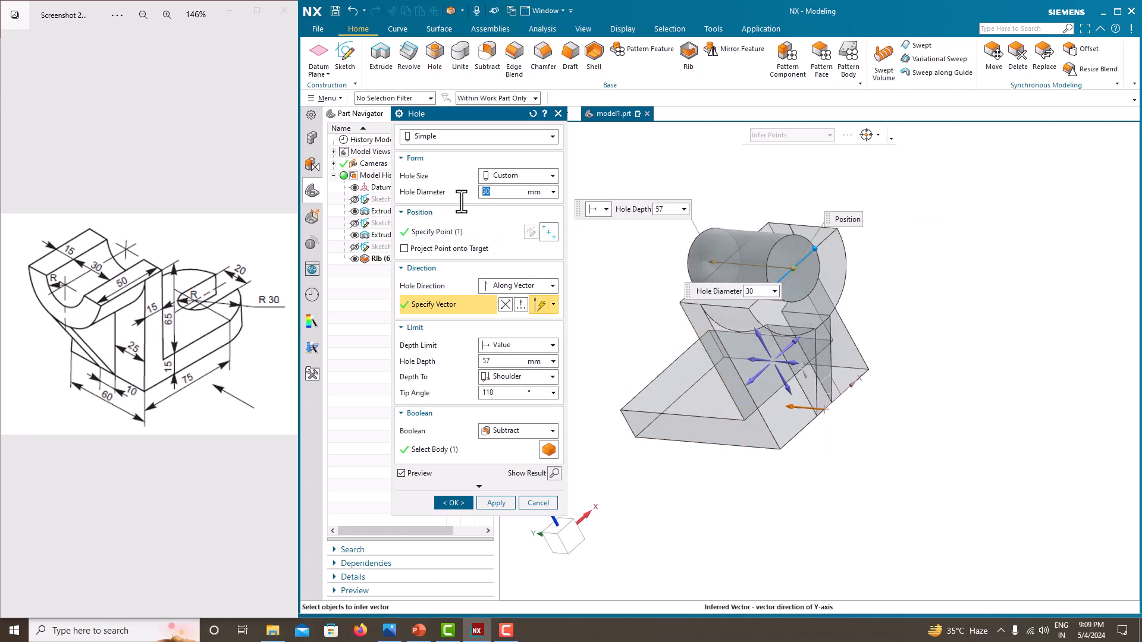
left_click(505, 377)
left_click(505, 376)
left_click(509, 343)
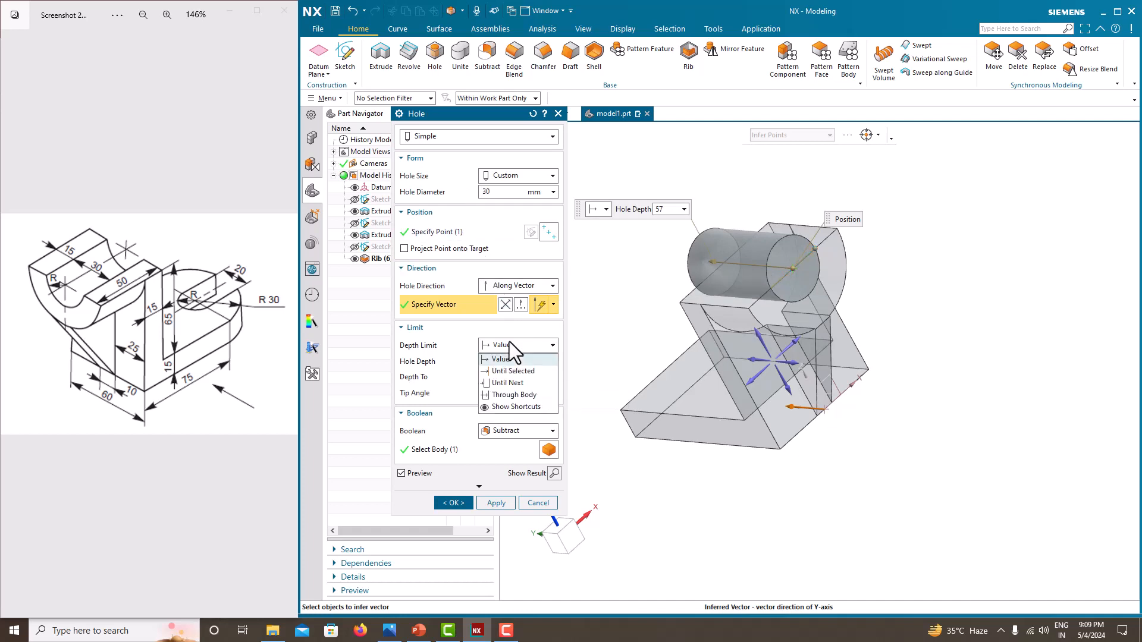
left_click(509, 343)
left_click(509, 342)
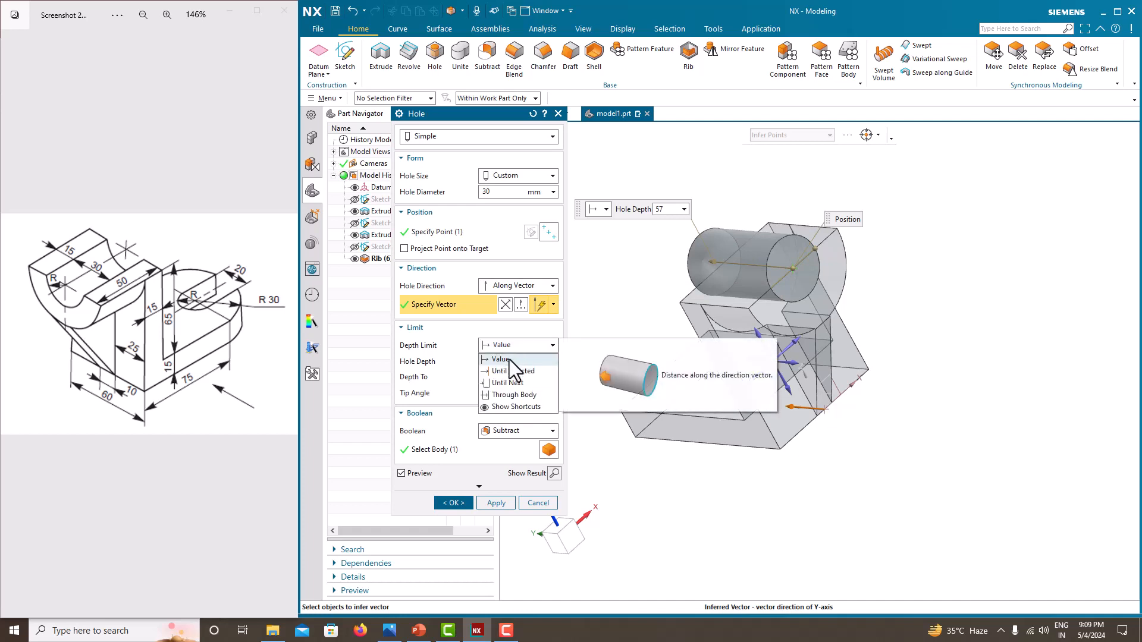
left_click(510, 381)
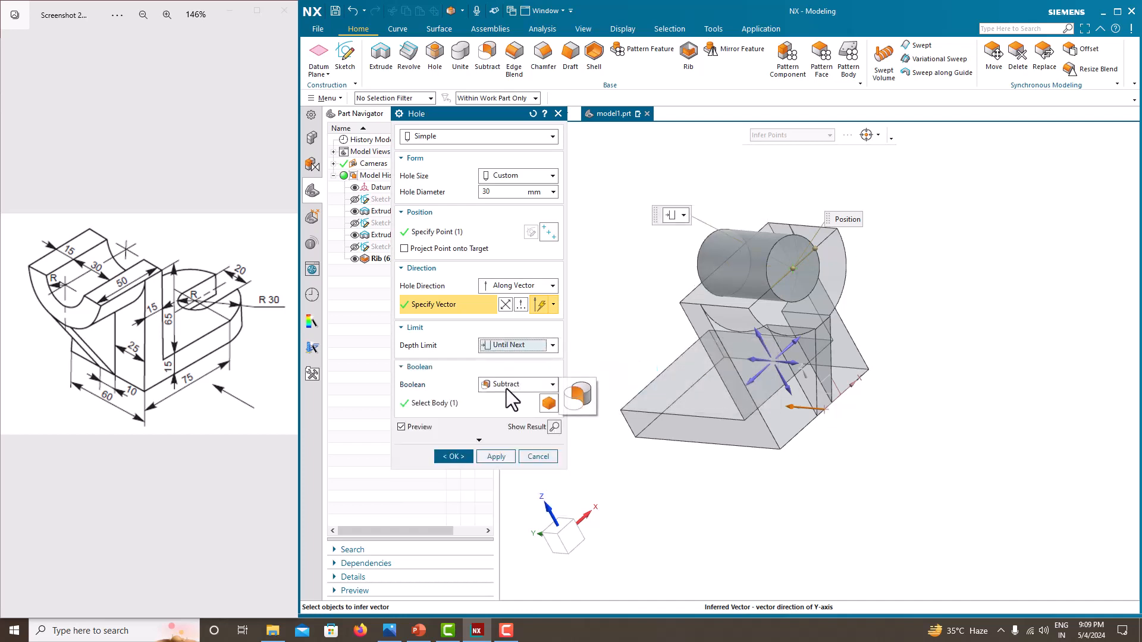
left_click(463, 455)
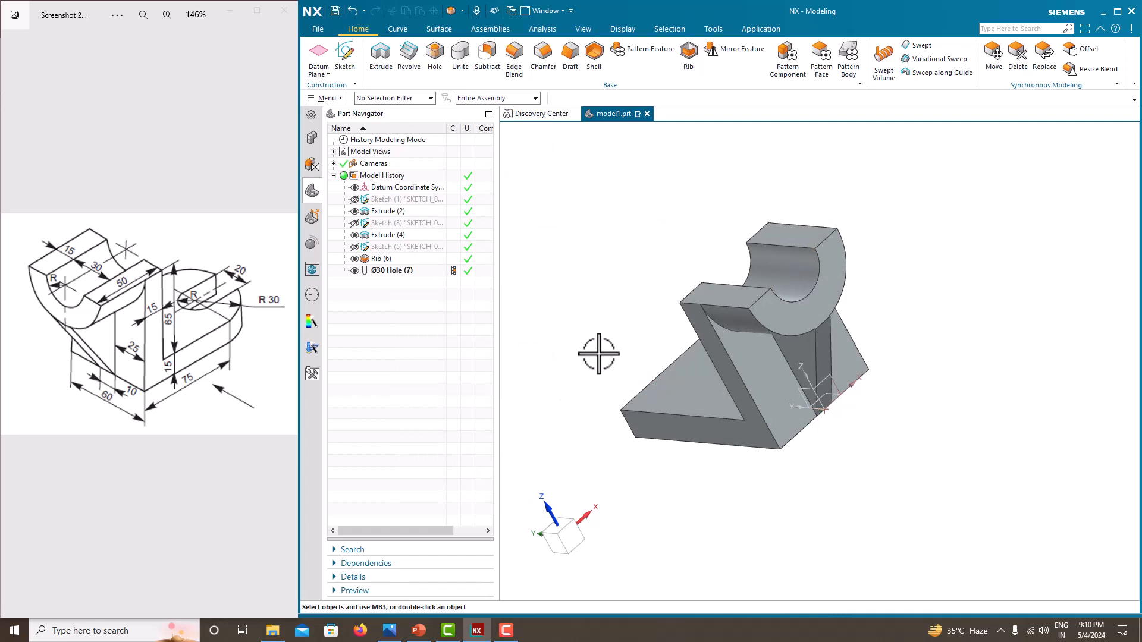
- Start a sketch on the base plate's top face, exit it, and delete the empty sketch
middle_click_drag(598, 354, 690, 346)
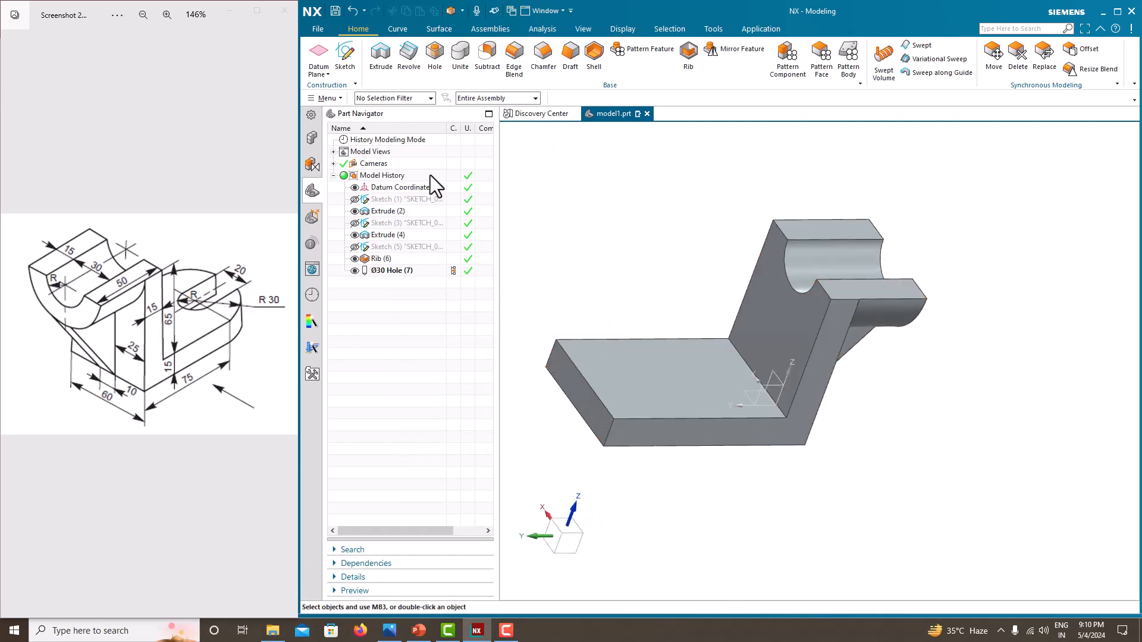
left_click(345, 60)
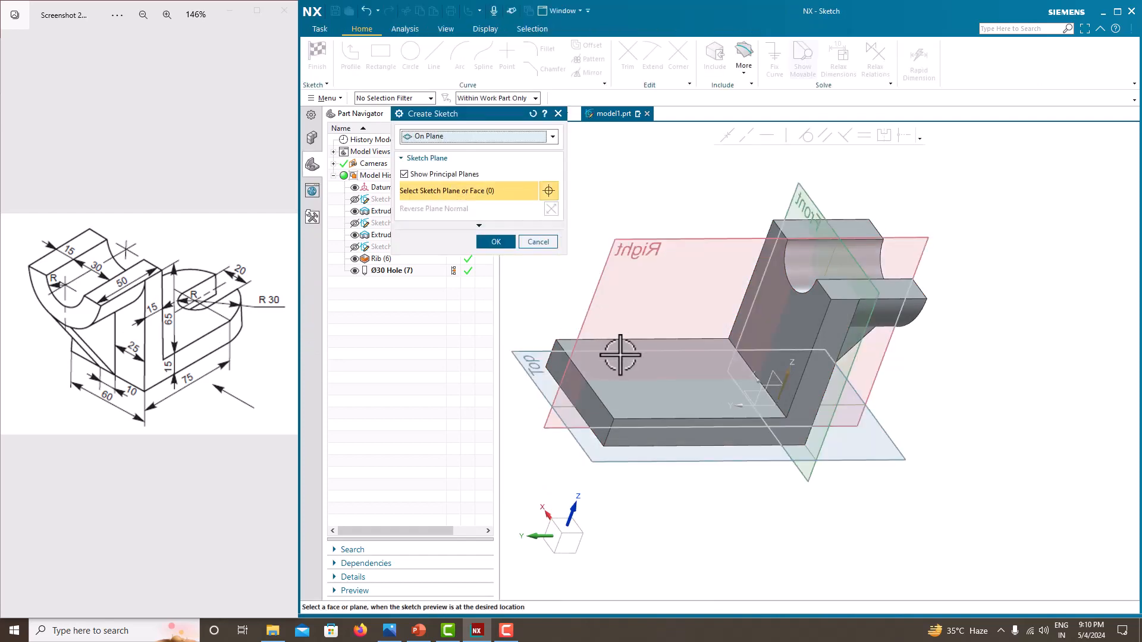
left_click(620, 363)
left_click(496, 243)
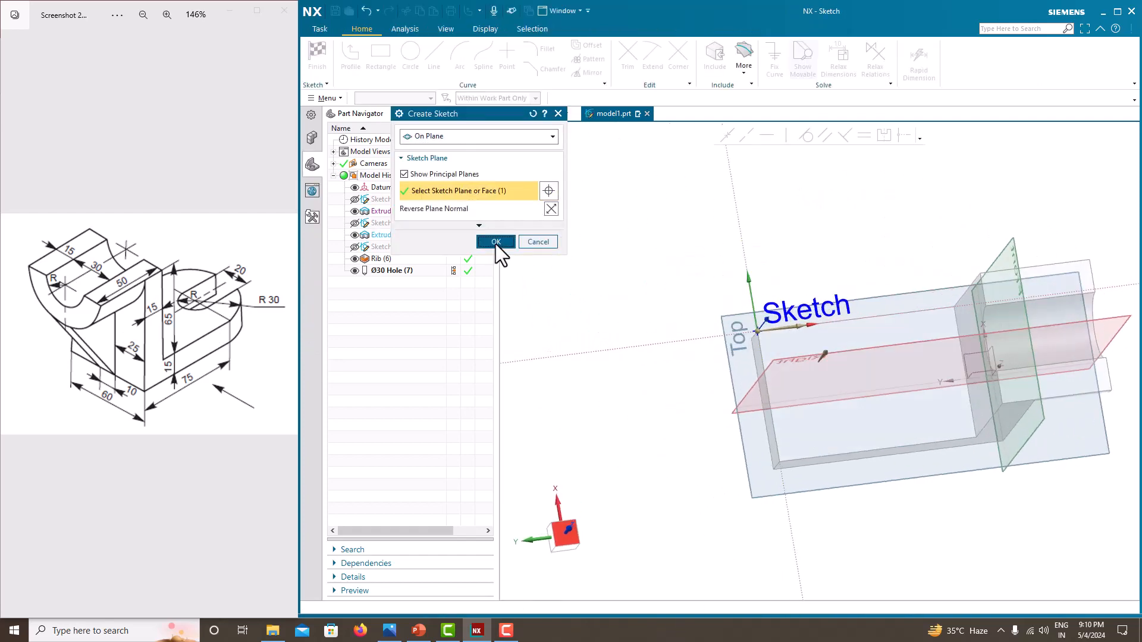
scroll(646, 299, "down", 2)
scroll(816, 363, "up", 1)
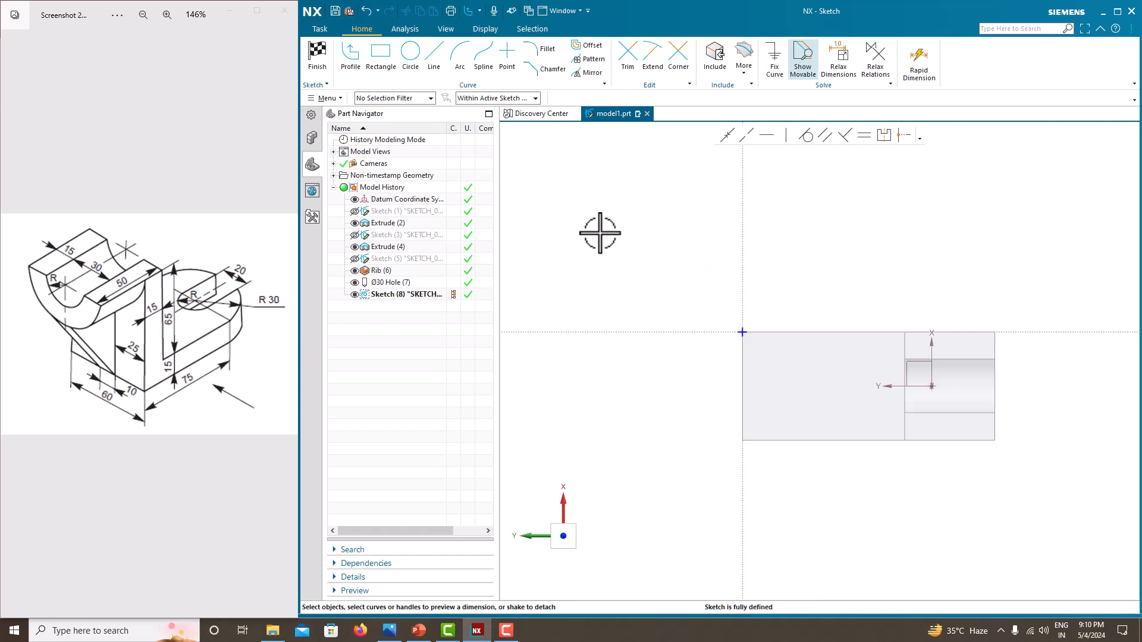
right_click(411, 291)
key("Escape")
key("ctrl+q")
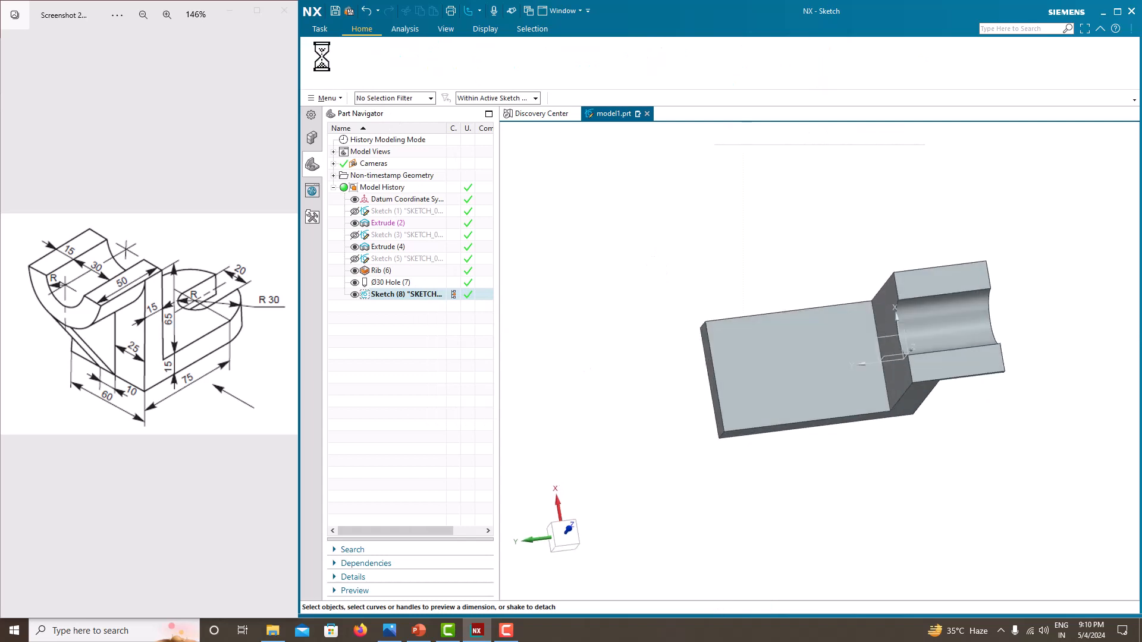
right_click(412, 281)
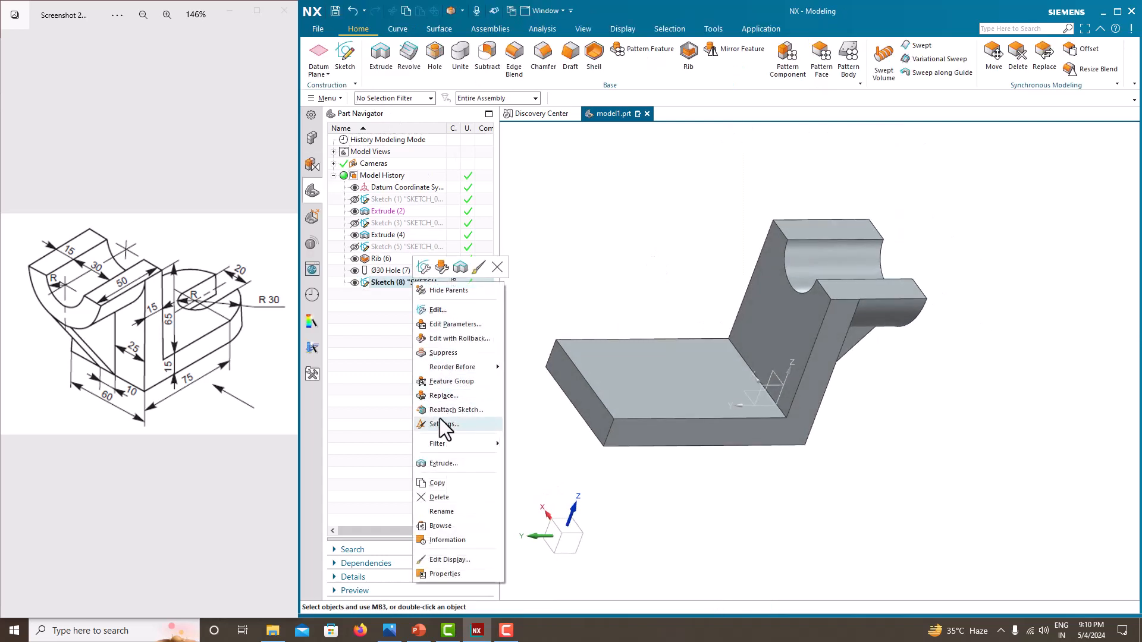
left_click(443, 497)
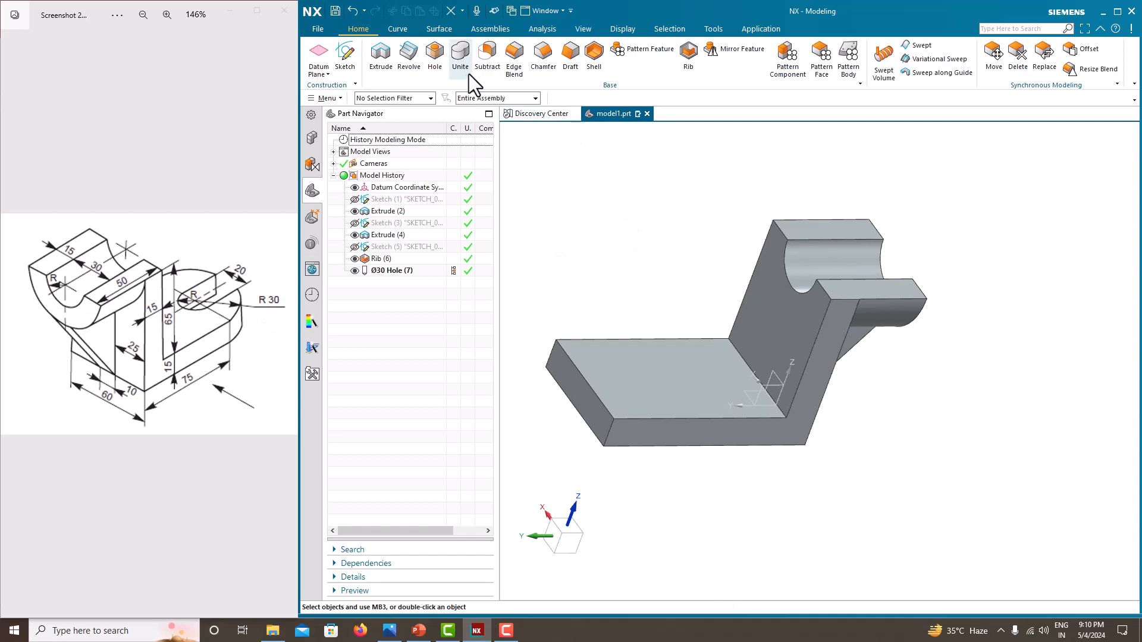
- Blend the two vertical corner edges at the base plate's front end with a 30 mm radius
left_click(523, 64)
left_click(614, 426)
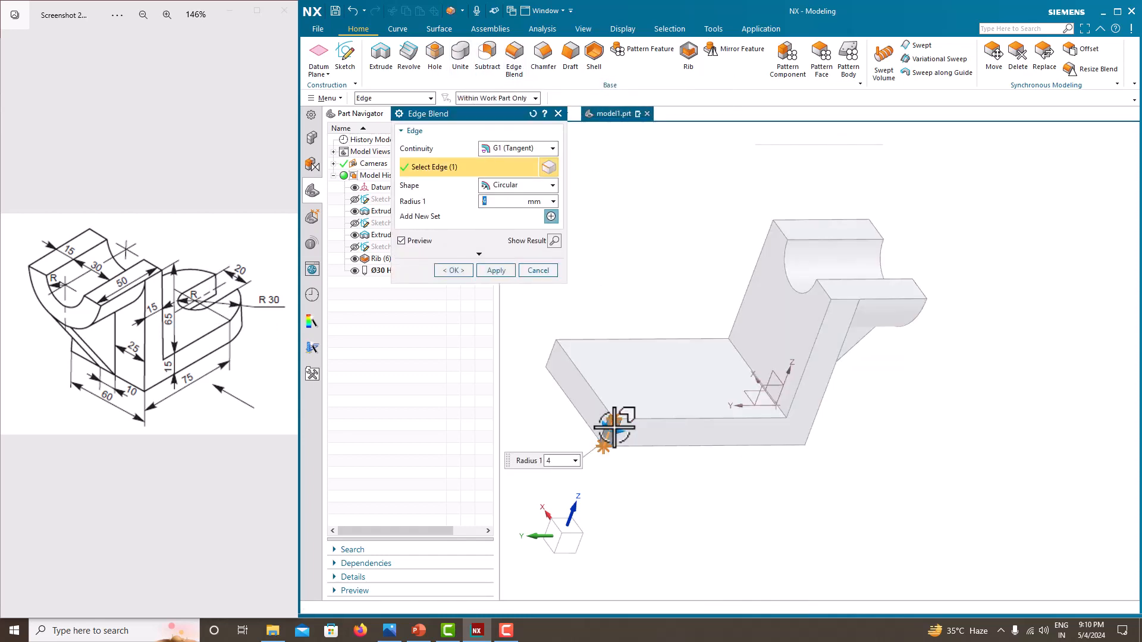
left_click(550, 353)
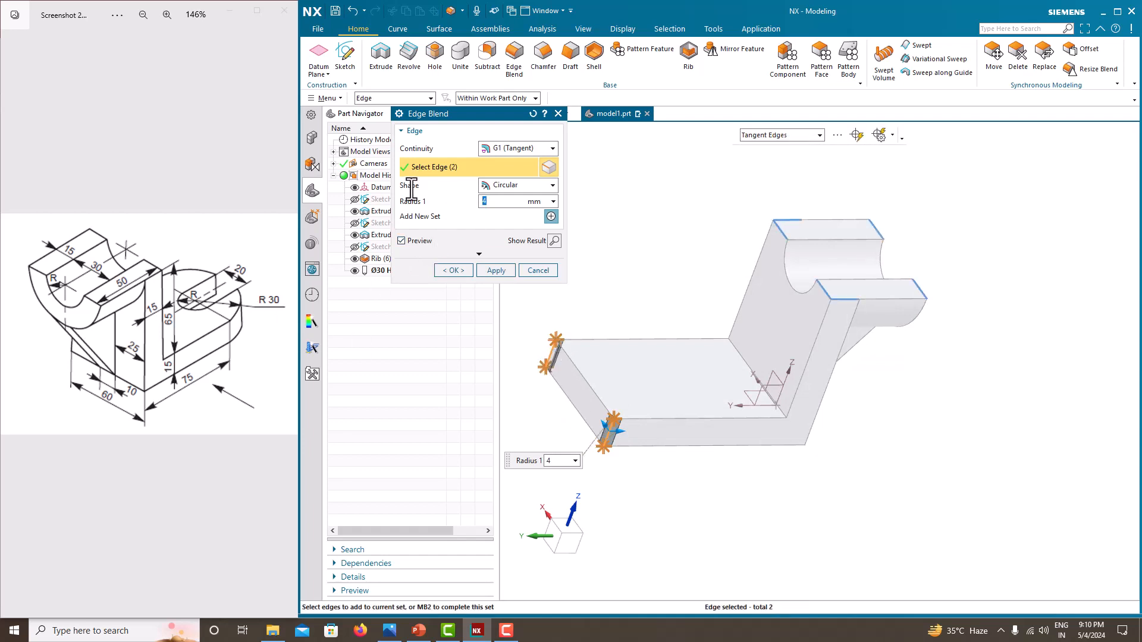
type("30")
key("Return")
left_click(453, 270)
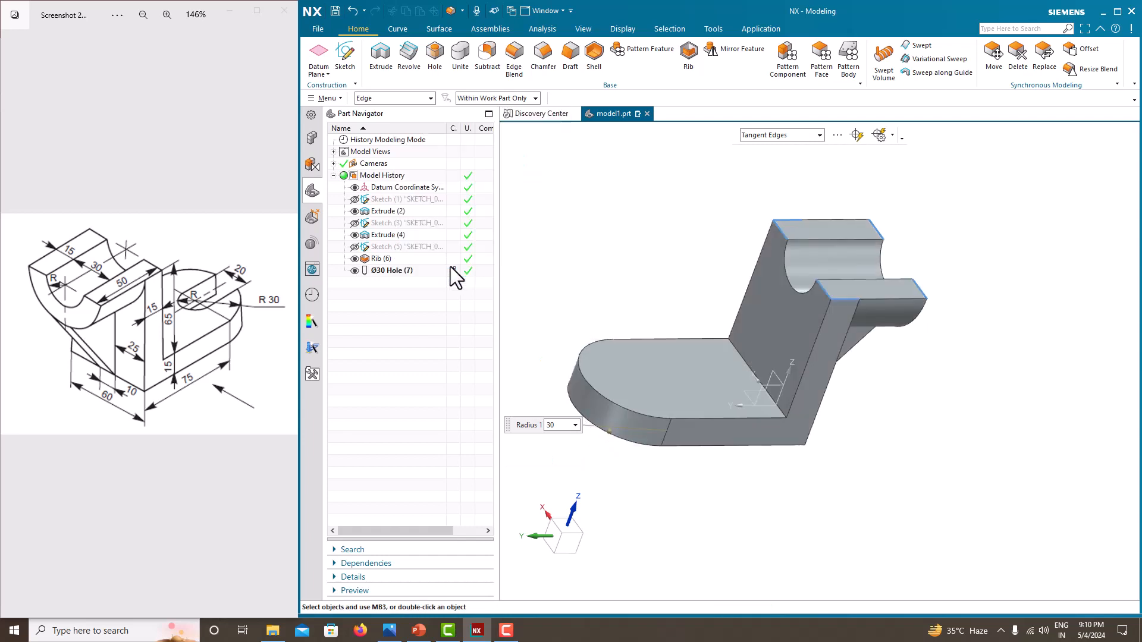
- Sketch a circle on the base plate's top face, centered on the rounded end's arc center
middle_click_drag(607, 356, 606, 381)
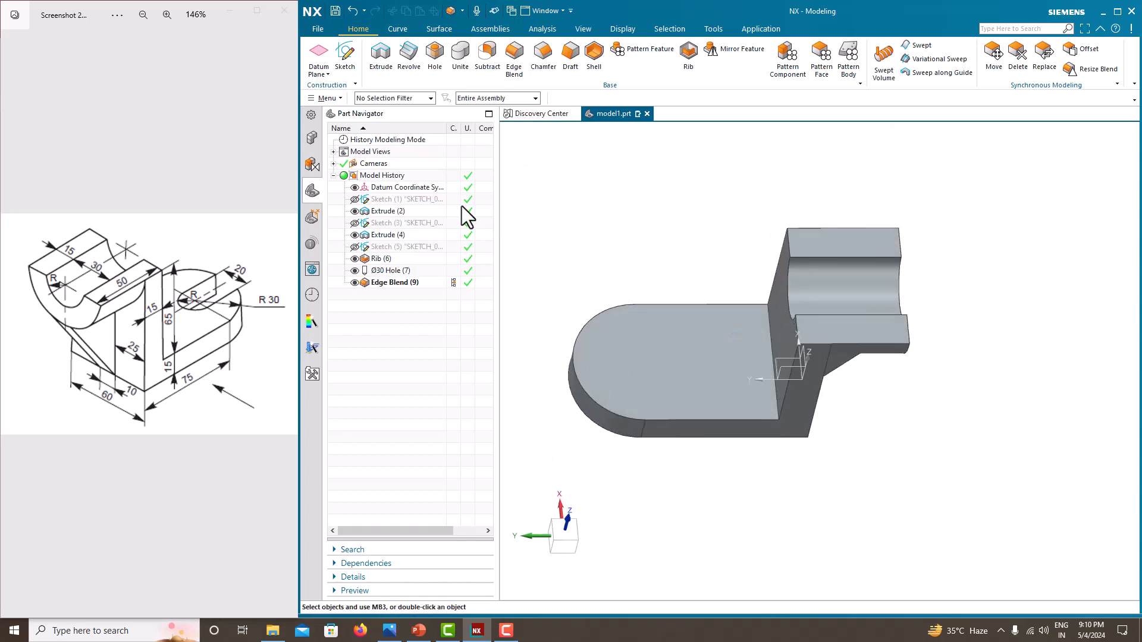
left_click(352, 63)
left_click(673, 377)
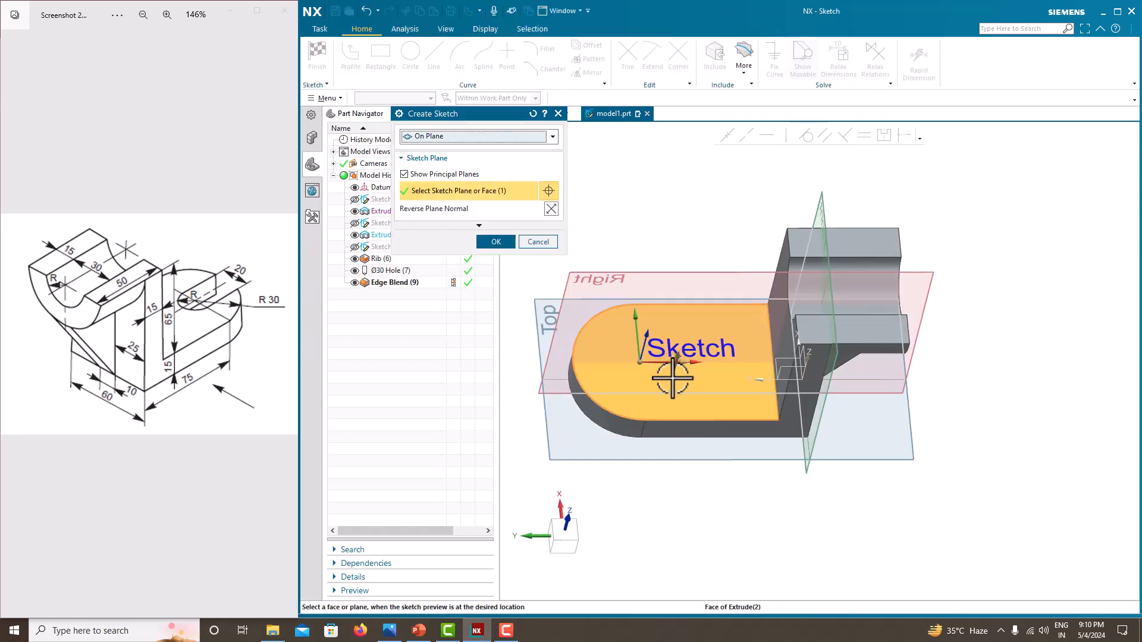
left_click(494, 242)
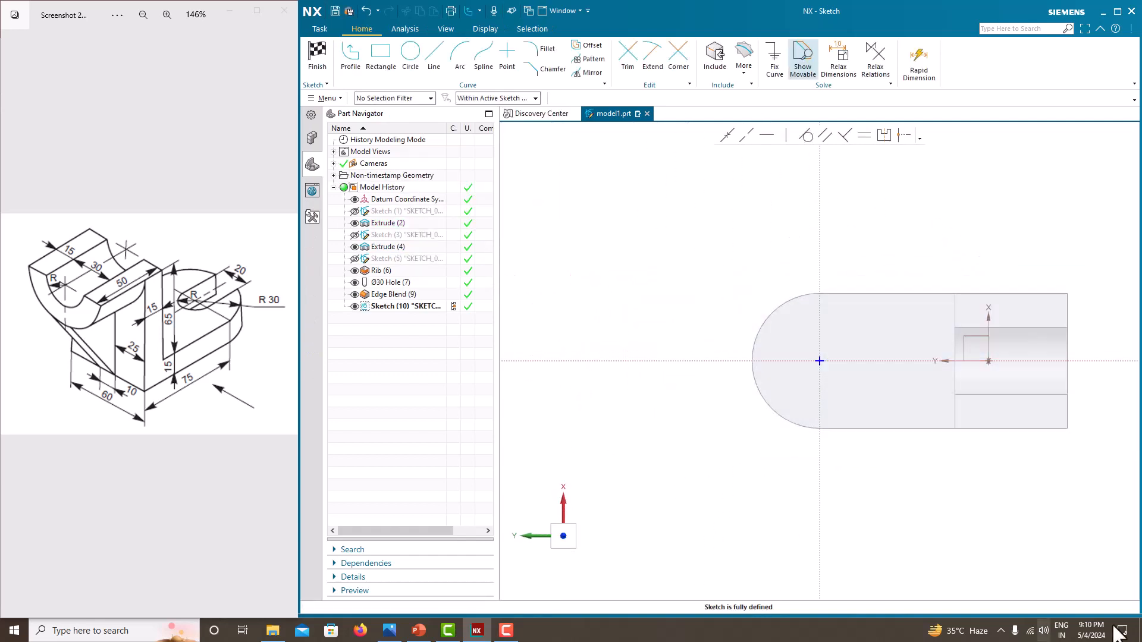
left_click(377, 59)
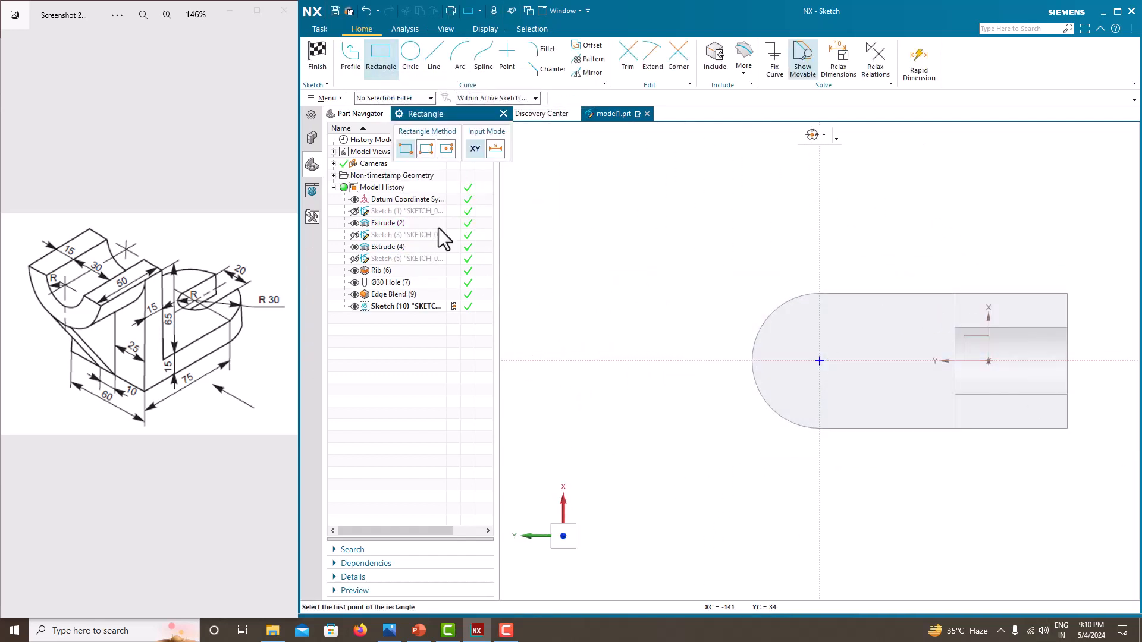
left_click(416, 62)
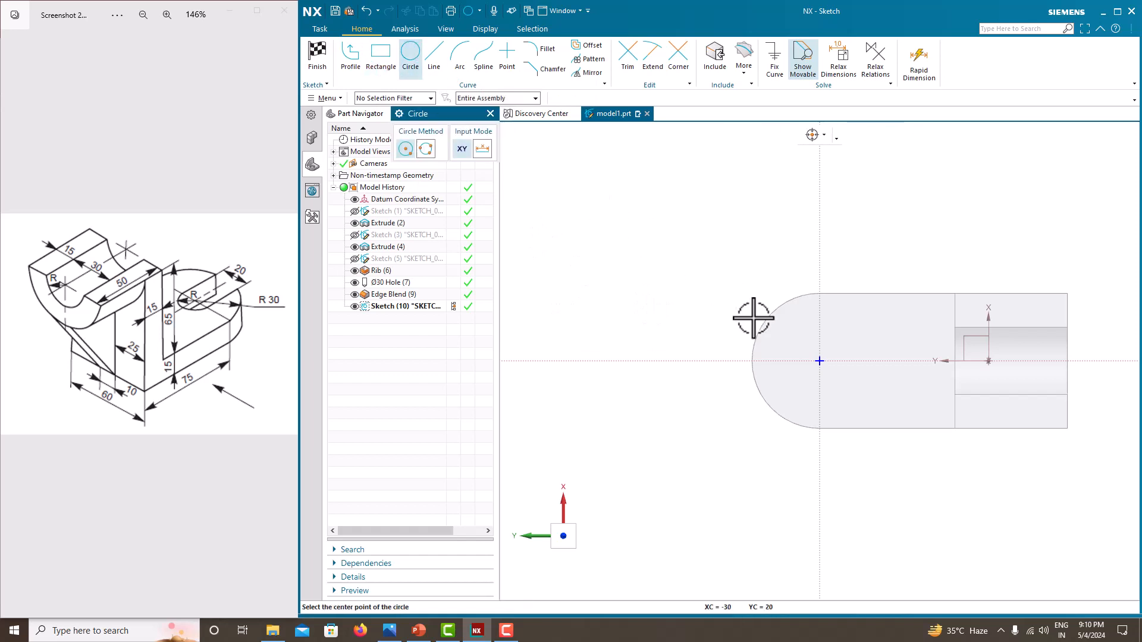
left_click(820, 360)
left_click(802, 343)
key("Escape")
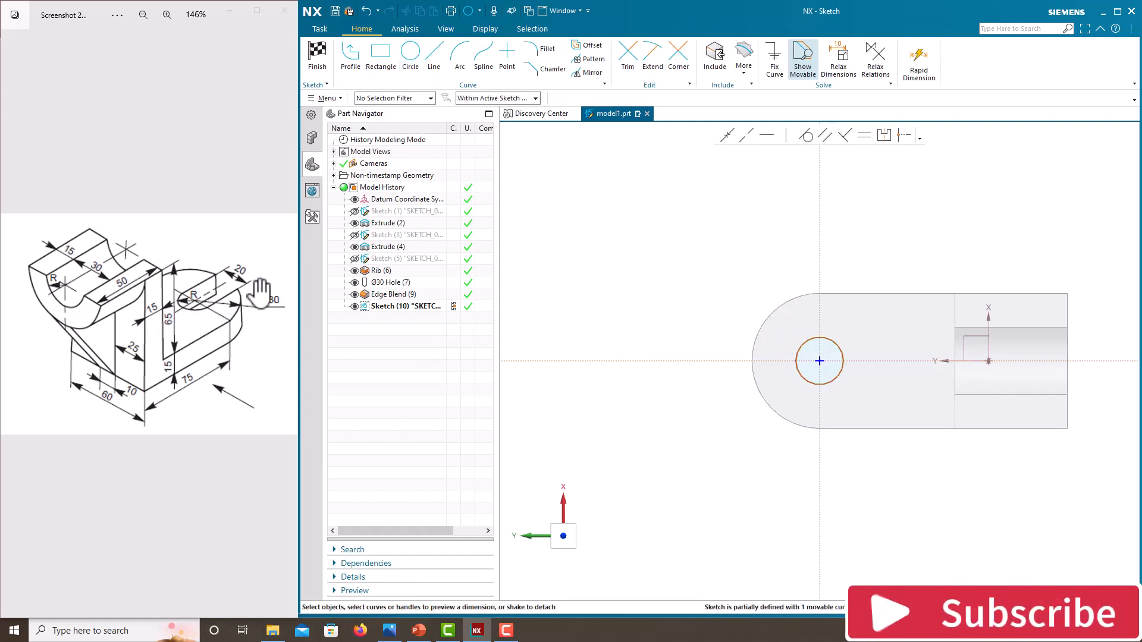
- Dimension the circle's diameter as 20 mm without scaling the sketch
left_click(836, 344)
left_click(879, 338)
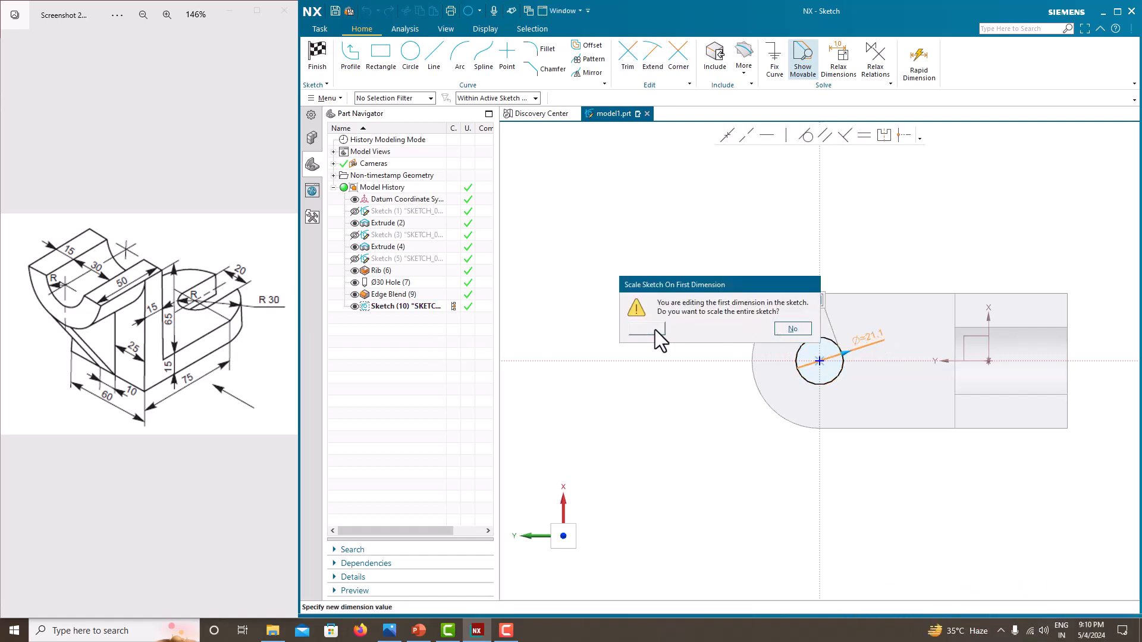
left_click(655, 329)
scroll(809, 322, "up", 3)
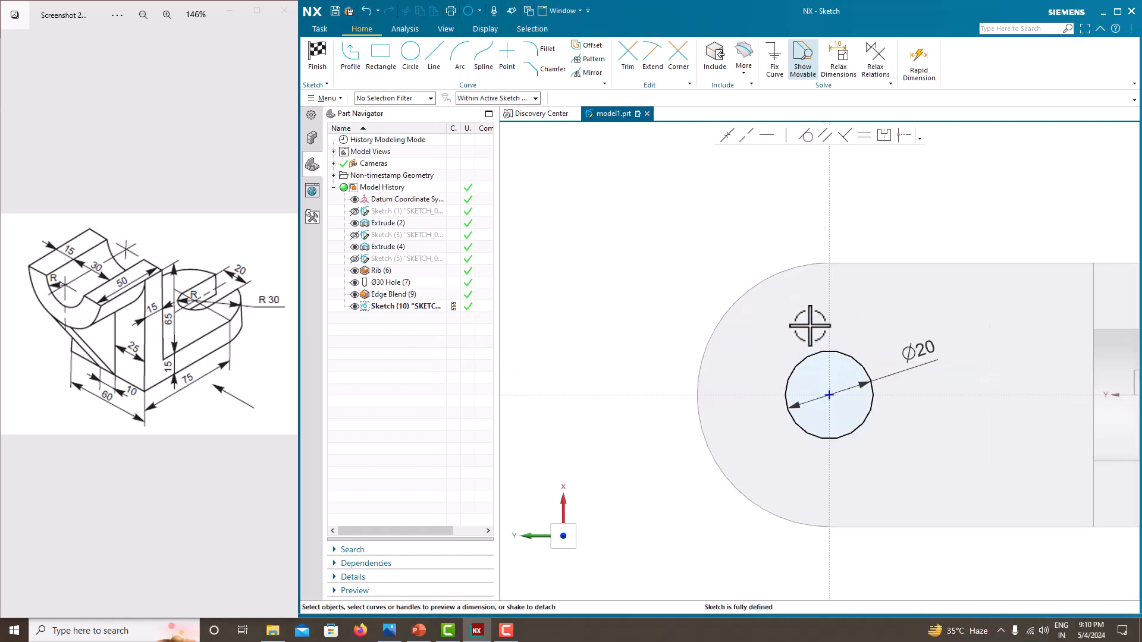
- Draw a rectangle about 36 by 11 from the circle's edge toward the plate's rounded end
left_click(371, 56)
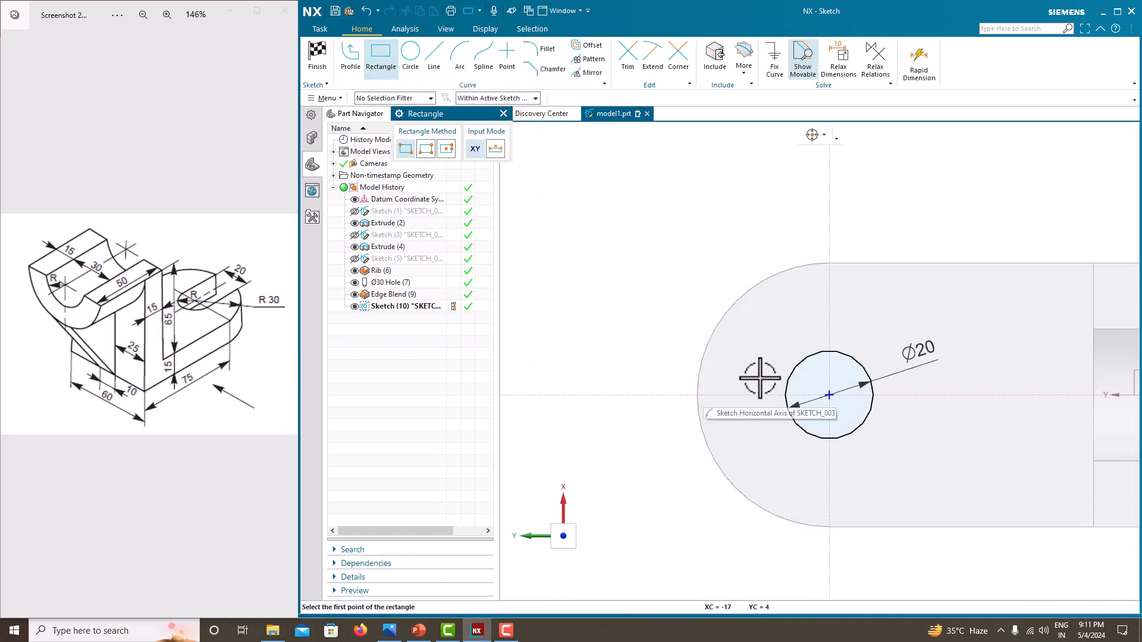
left_click(791, 372)
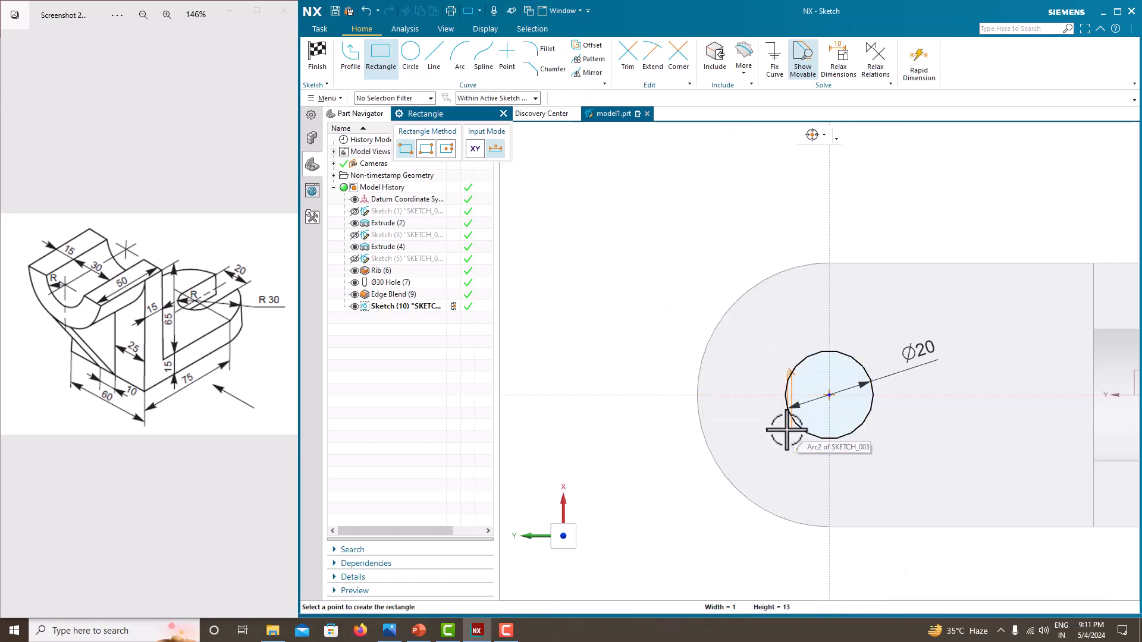
mouse_move(699, 427)
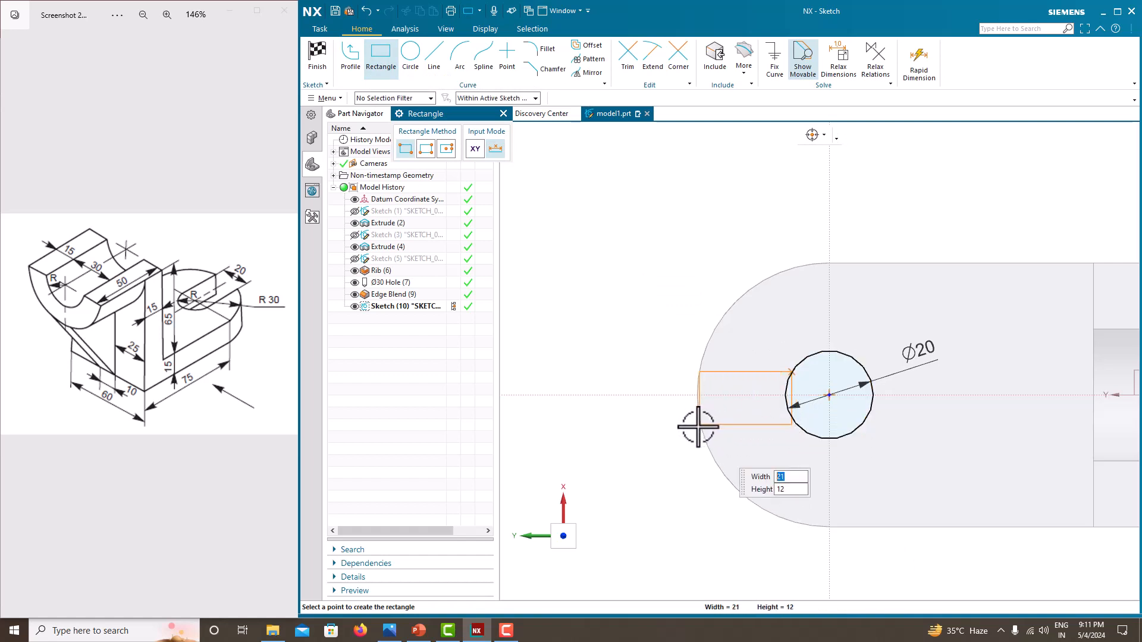
left_click(633, 420)
key("Escape")
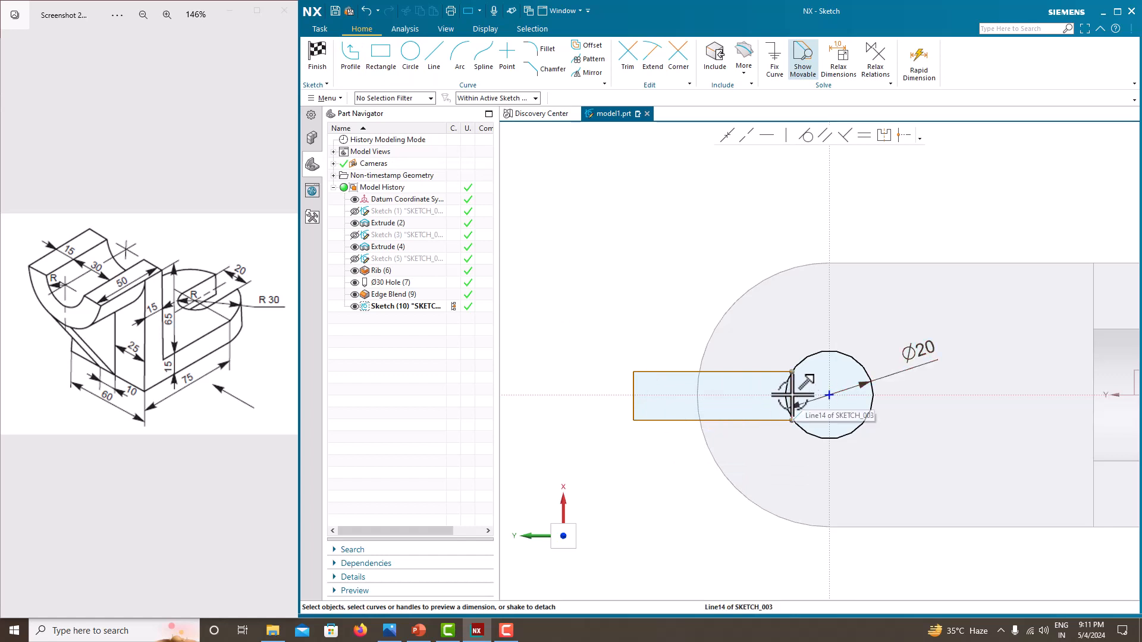
scroll(791, 394, "up", 4)
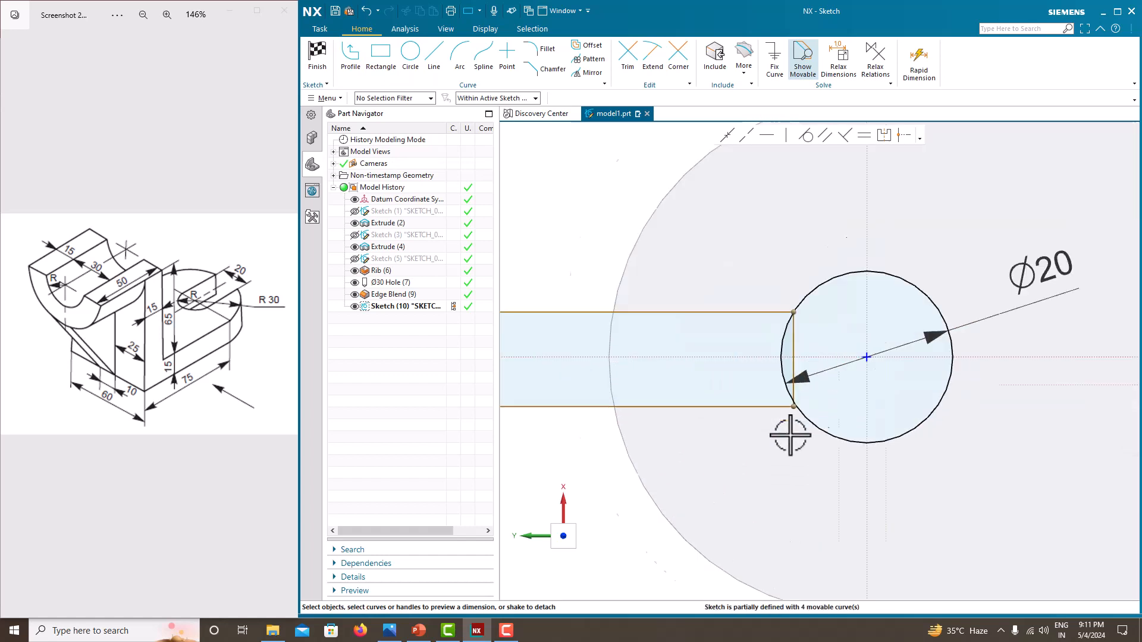
- Constrain the rectangle's corner onto the circle
left_click(797, 400)
left_click(806, 408)
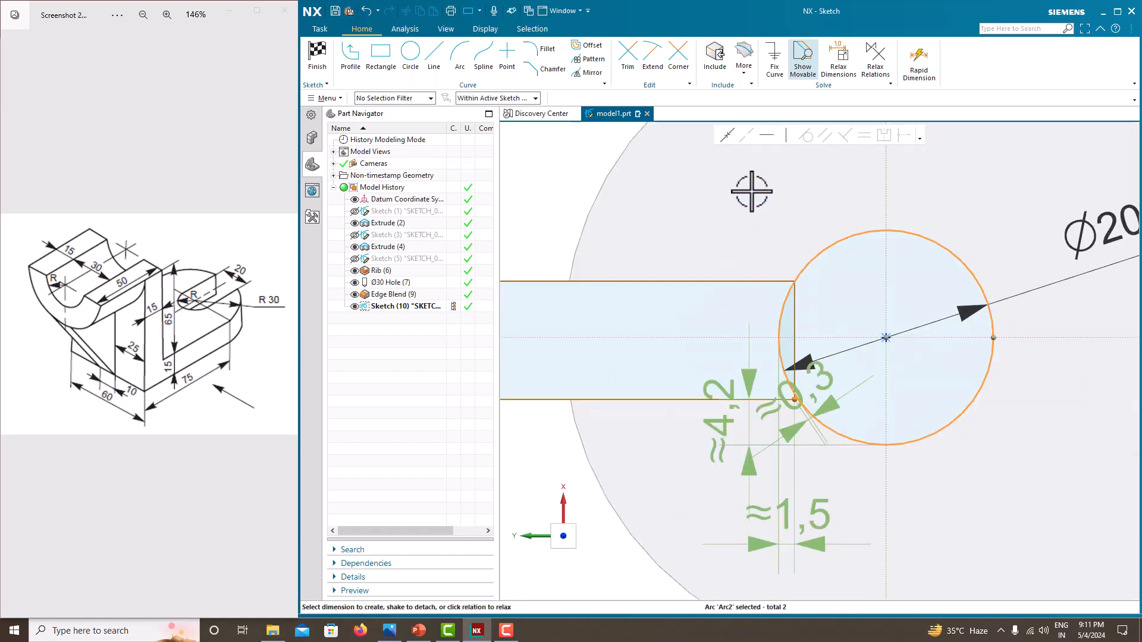
left_click(722, 140)
scroll(747, 238, "down", 3)
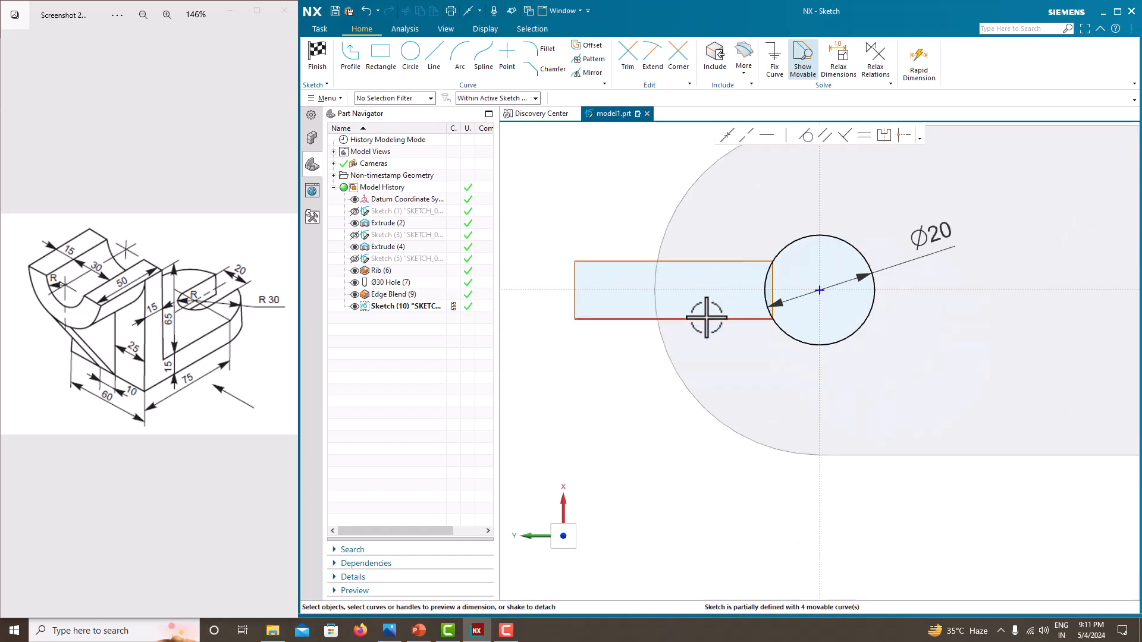
- Dimension the rectangle's width as 20 mm
left_click(573, 272)
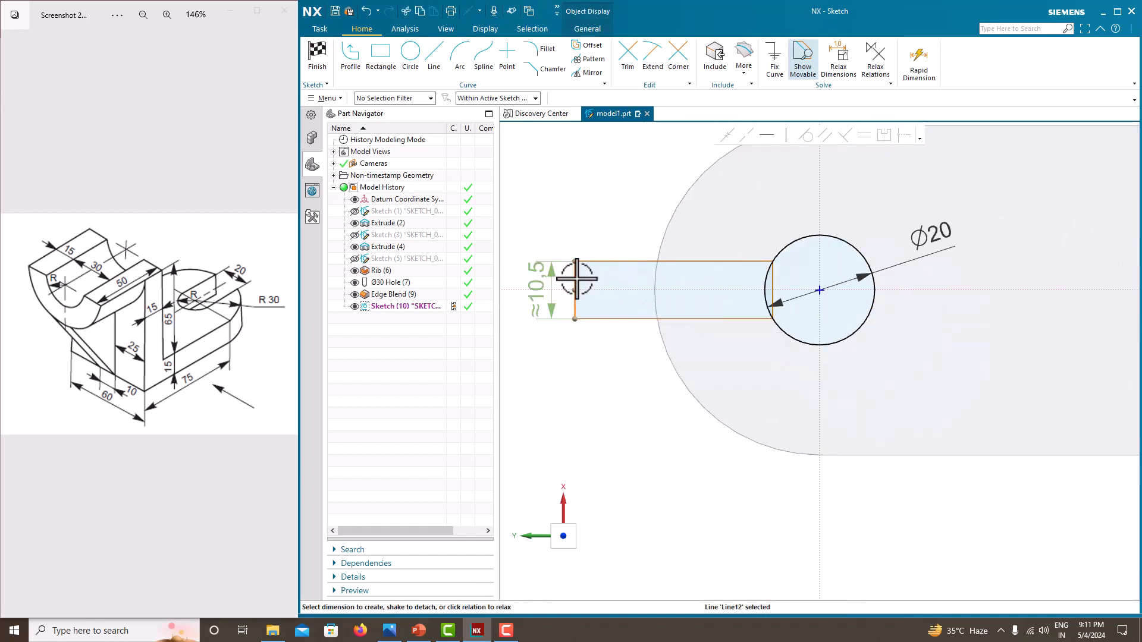
left_click(537, 283)
type("20")
key("Return")
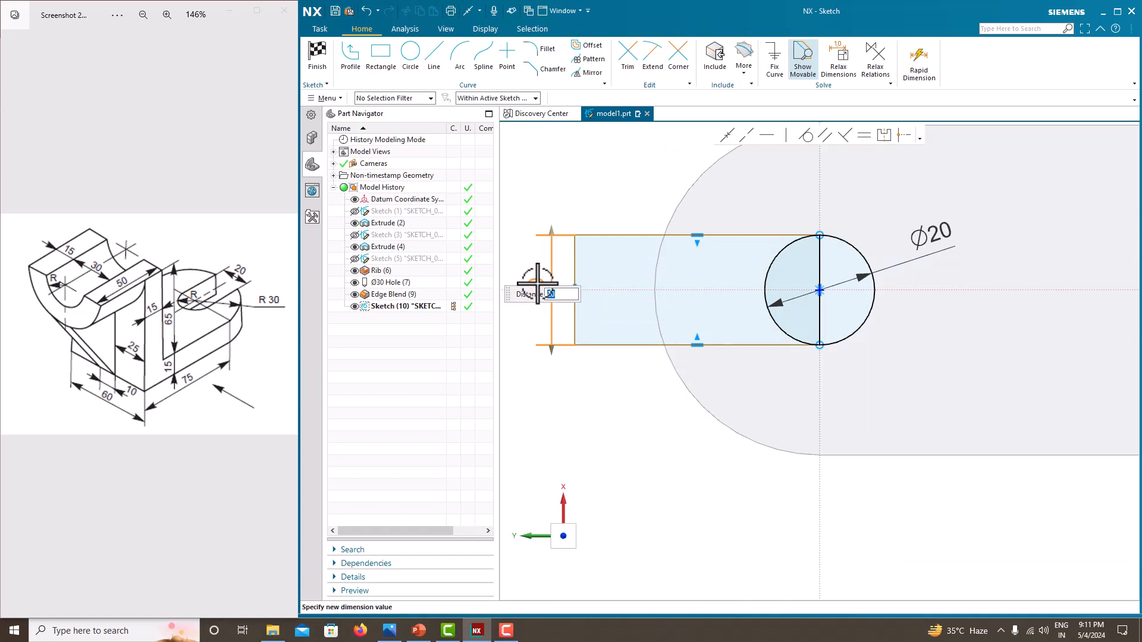
left_click(617, 198)
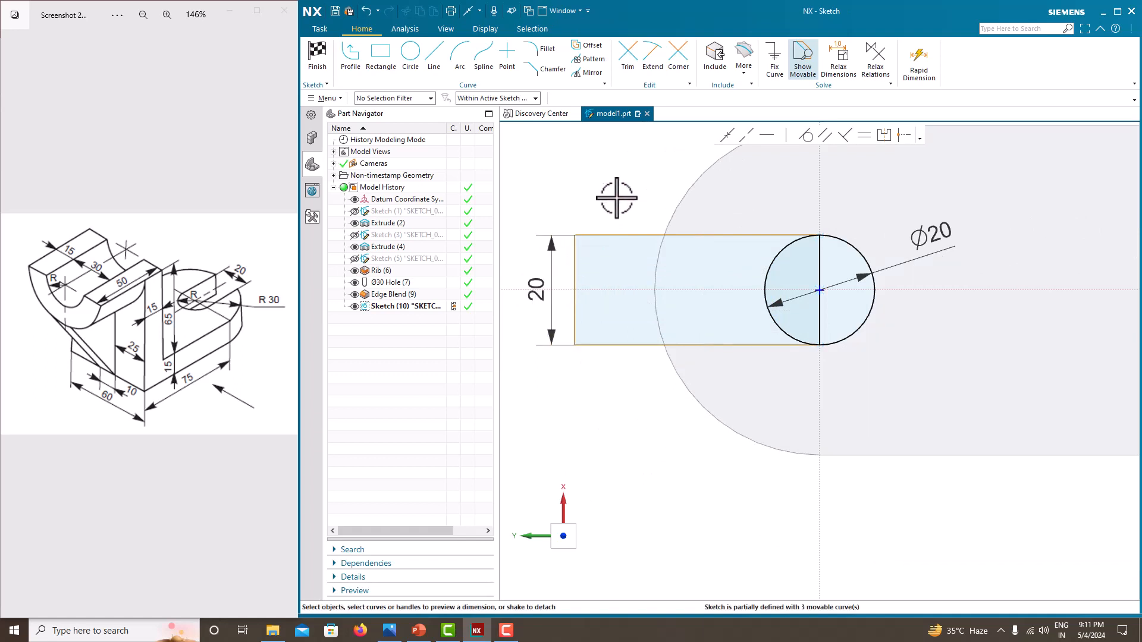
- Dimension the horizontal distance from the rectangle's outer edge to the circle's center as 40 mm
left_click(757, 234)
left_click(691, 199)
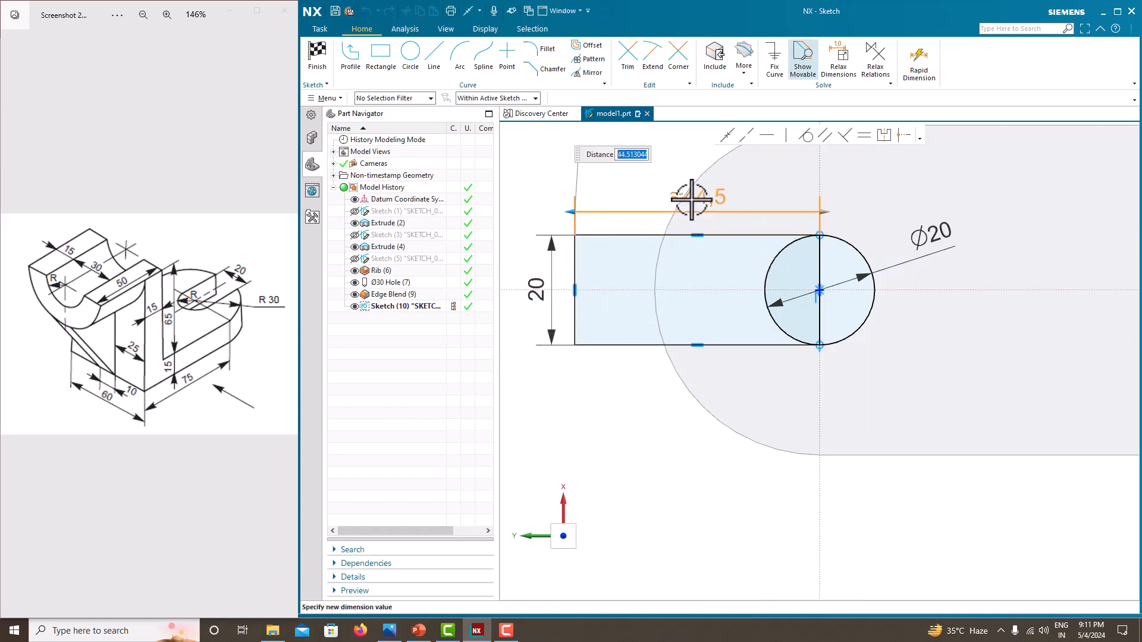
type("40")
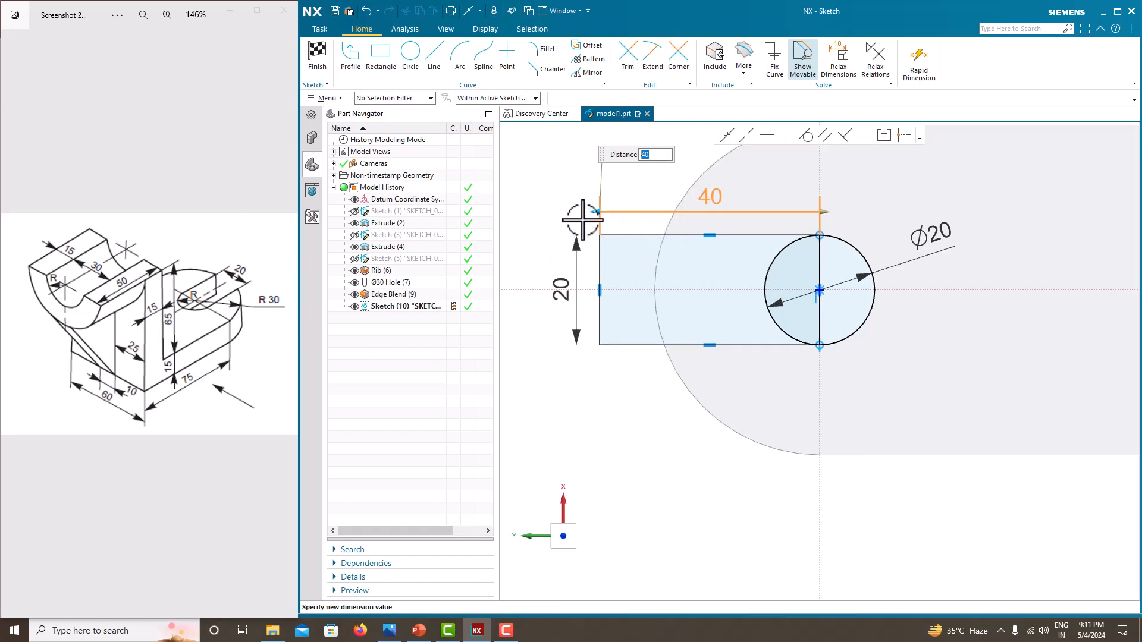
left_click(567, 189)
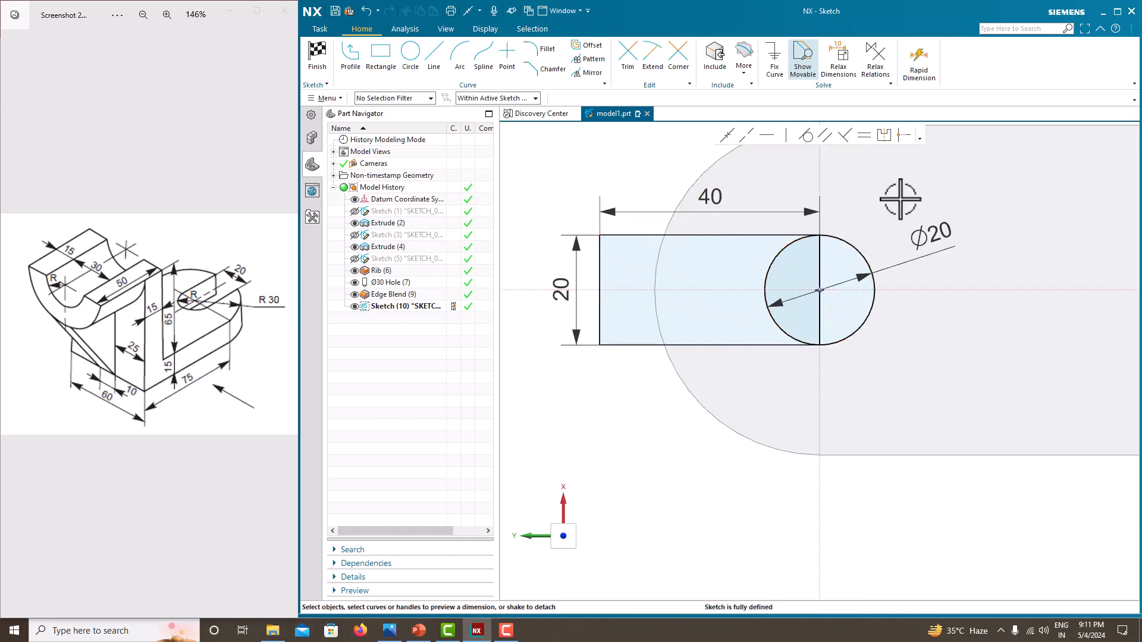
- Trim away the circle's inner arc inside the rectangle and finish the sketch
left_click(628, 55)
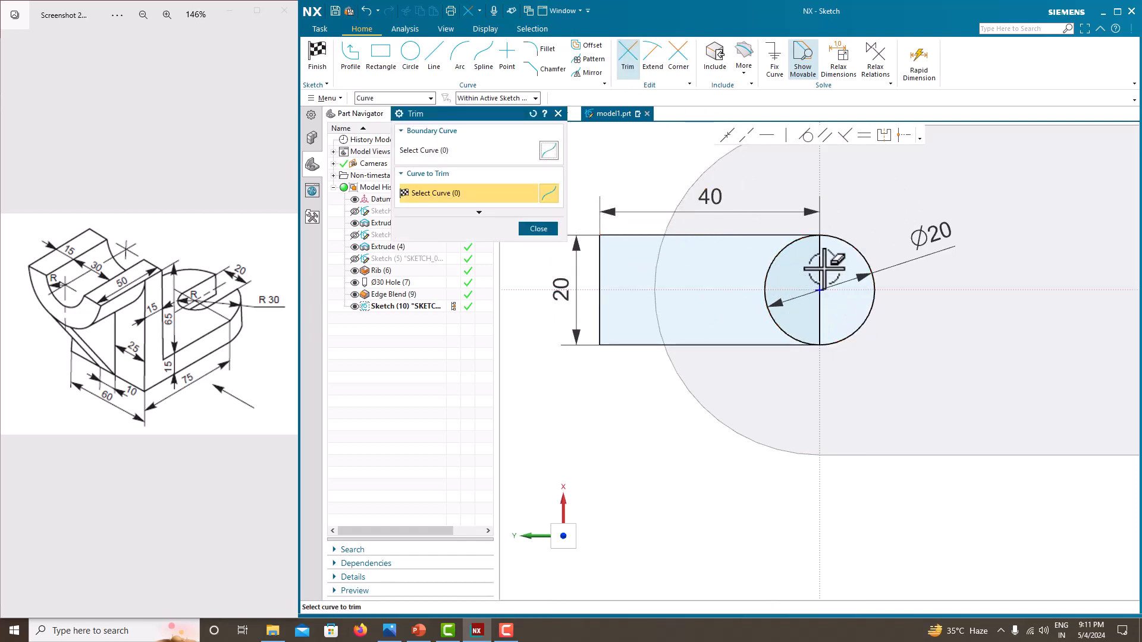
left_click(767, 278)
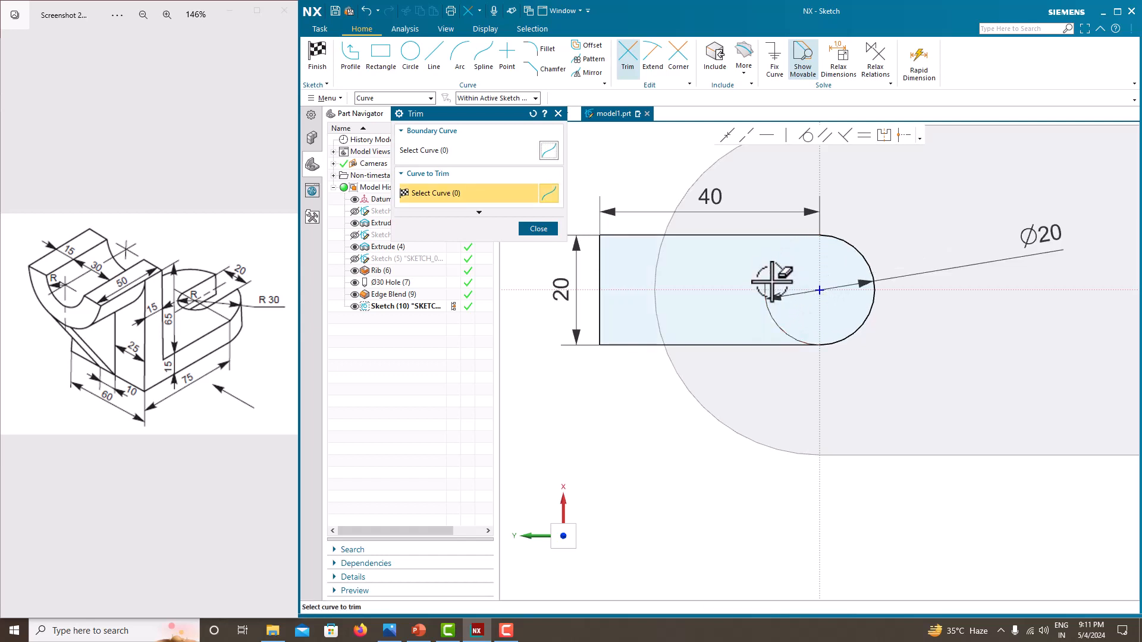
left_click(535, 228)
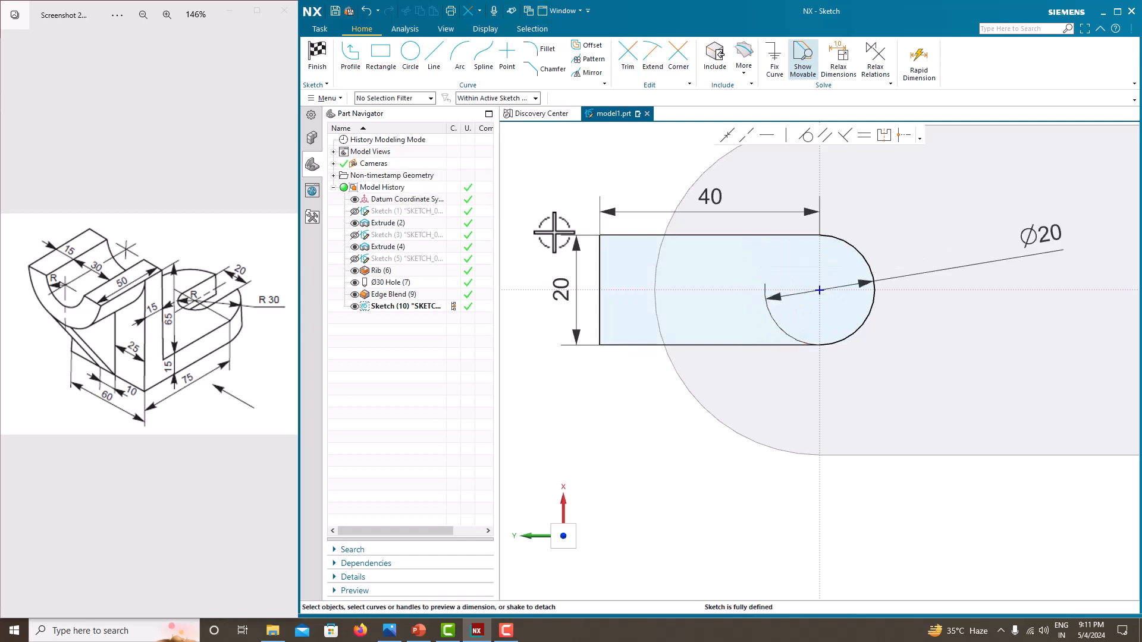
right_click(588, 174)
left_click(597, 180)
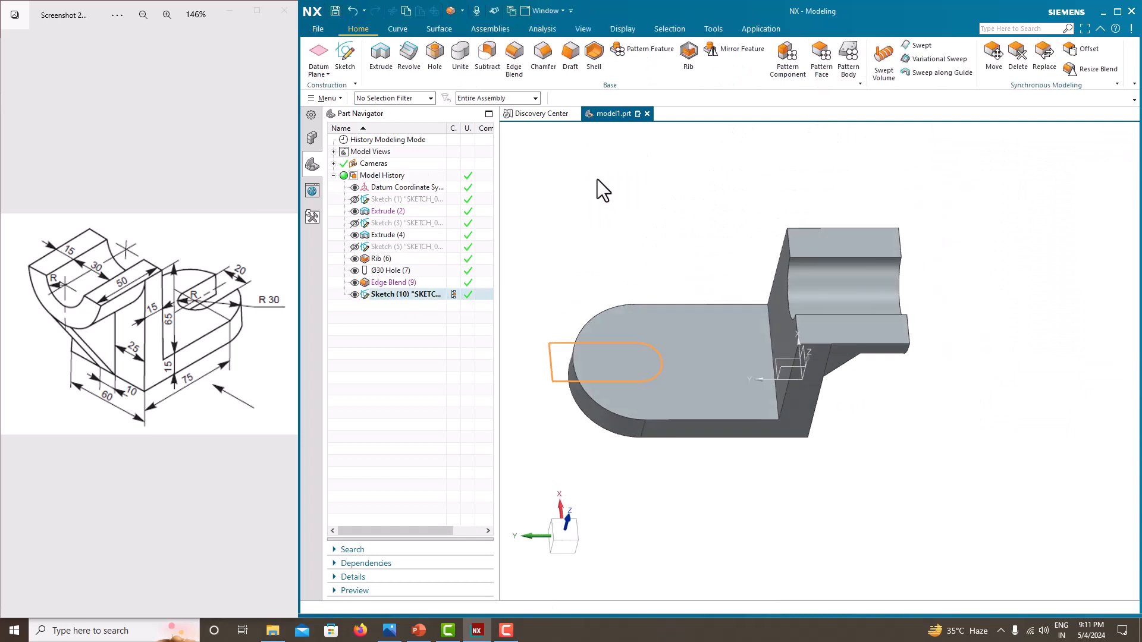
- Extrude the slot profile 40 mm, subtracting it from the base plate
left_click(384, 63)
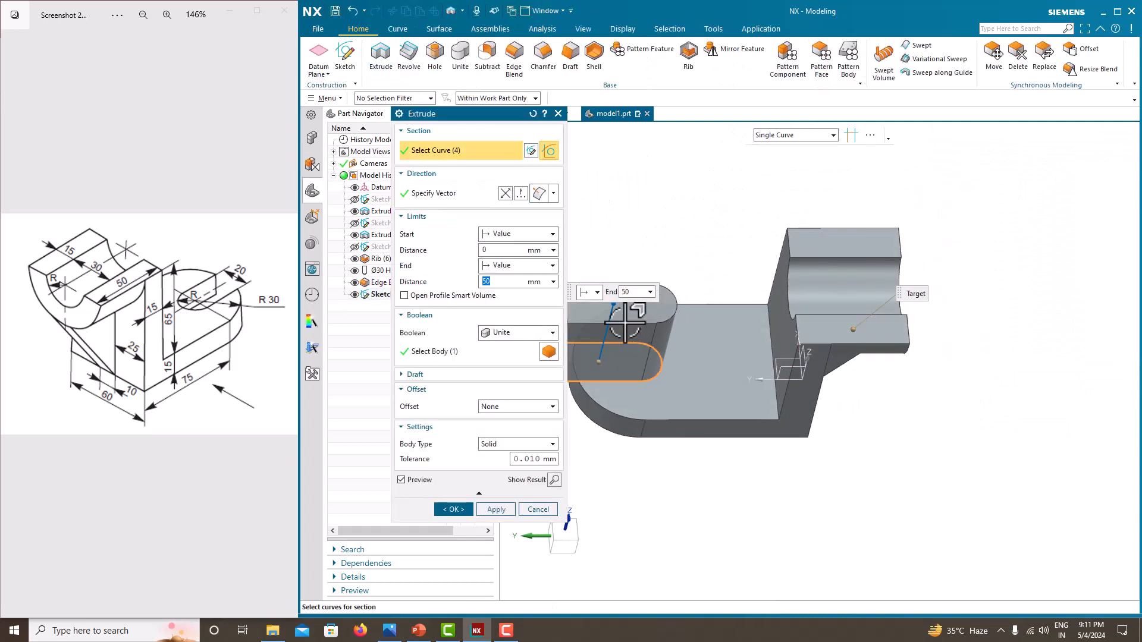
left_click_drag(606, 412, 602, 402)
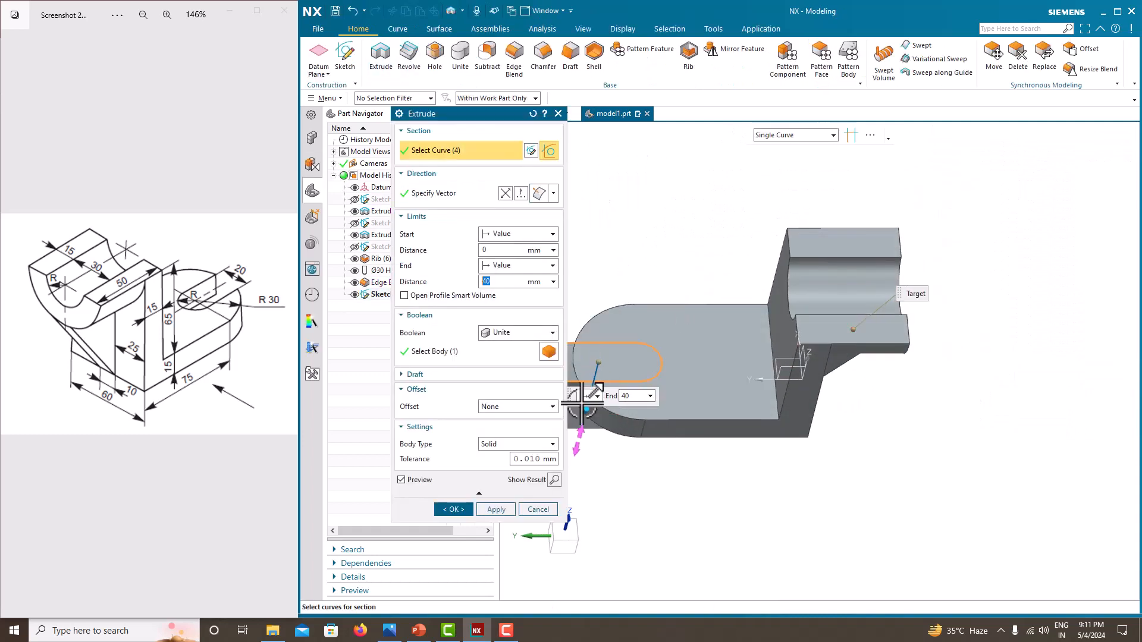
left_click(517, 333)
left_click(507, 370)
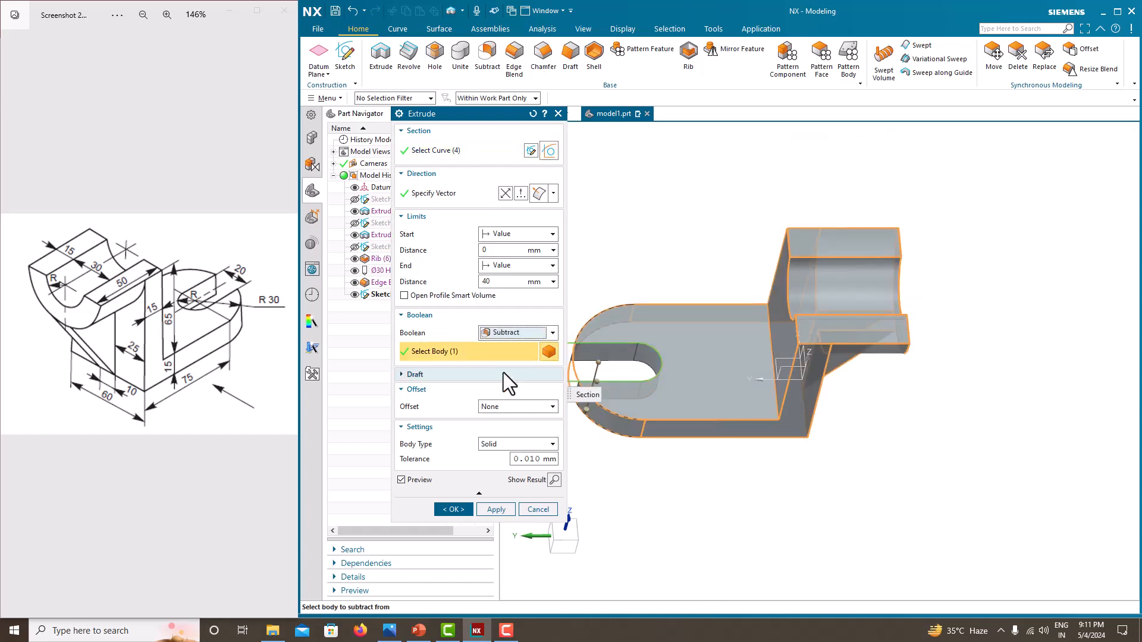
left_click(453, 510)
- Orbit and reorient the view to inspect the slotted base plate
middle_click_drag(581, 497, 648, 470)
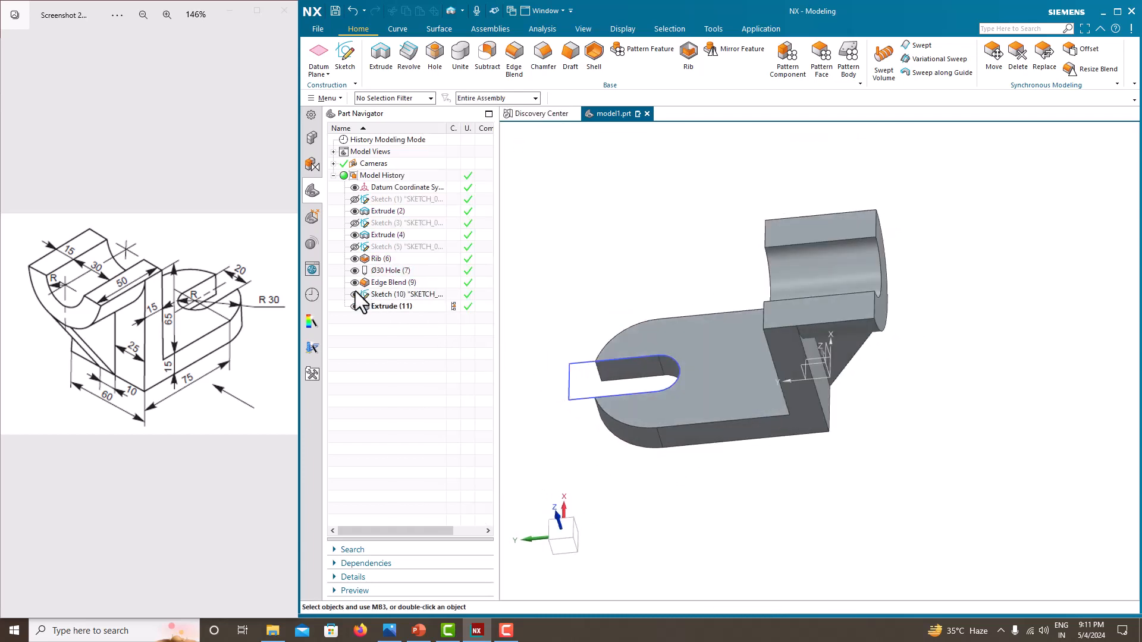
middle_click_drag(689, 432, 681, 401)
right_click(631, 242)
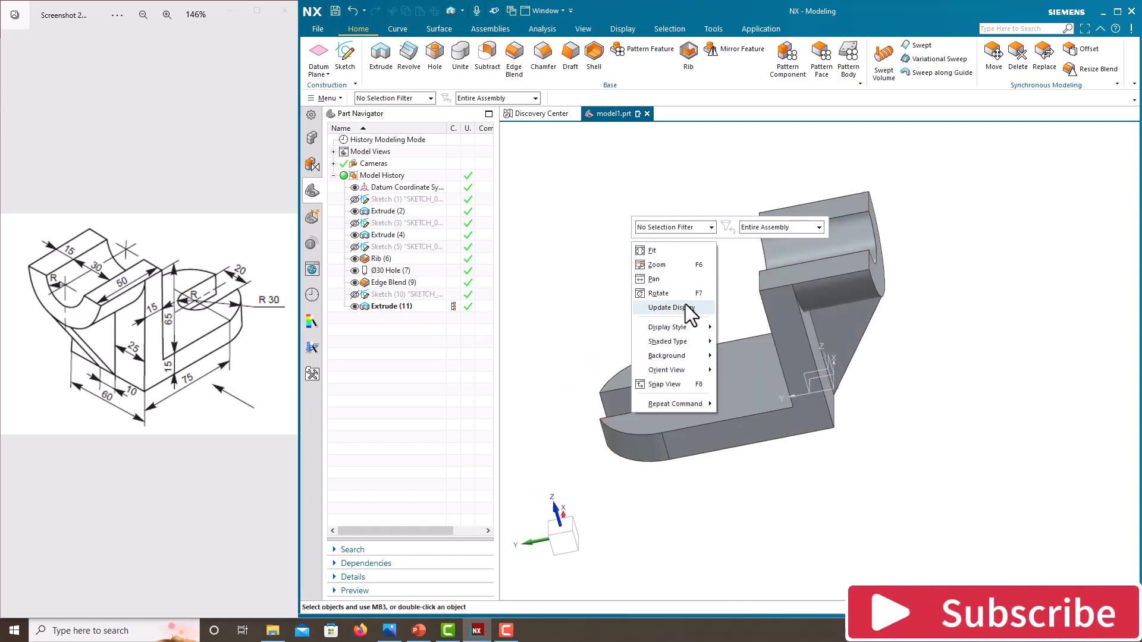
mouse_move(684, 374)
left_click(731, 382)
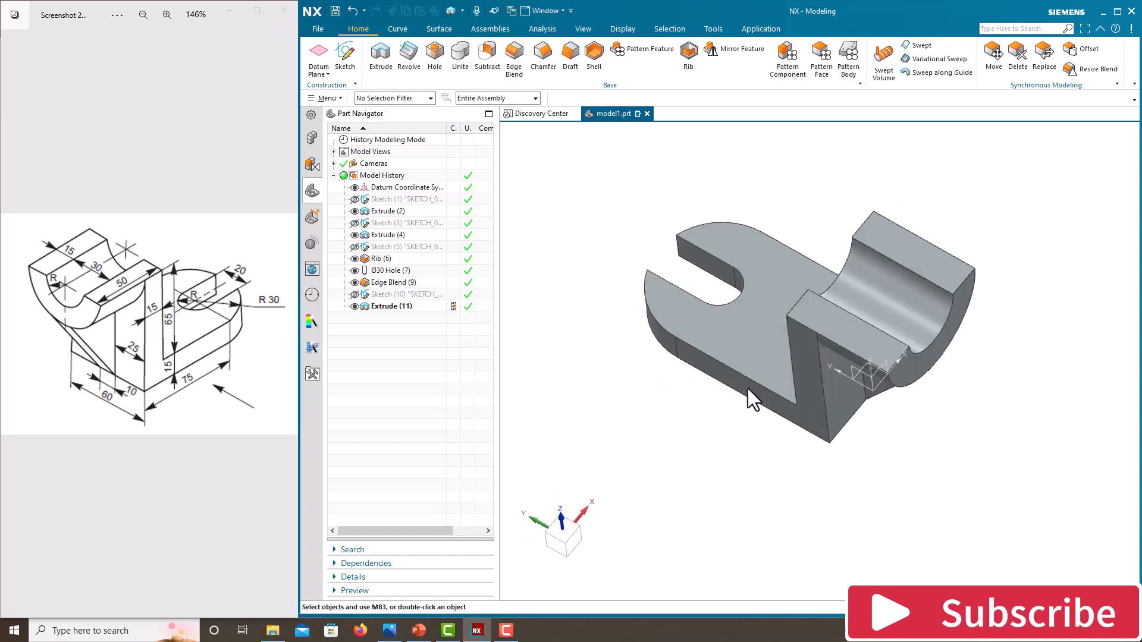